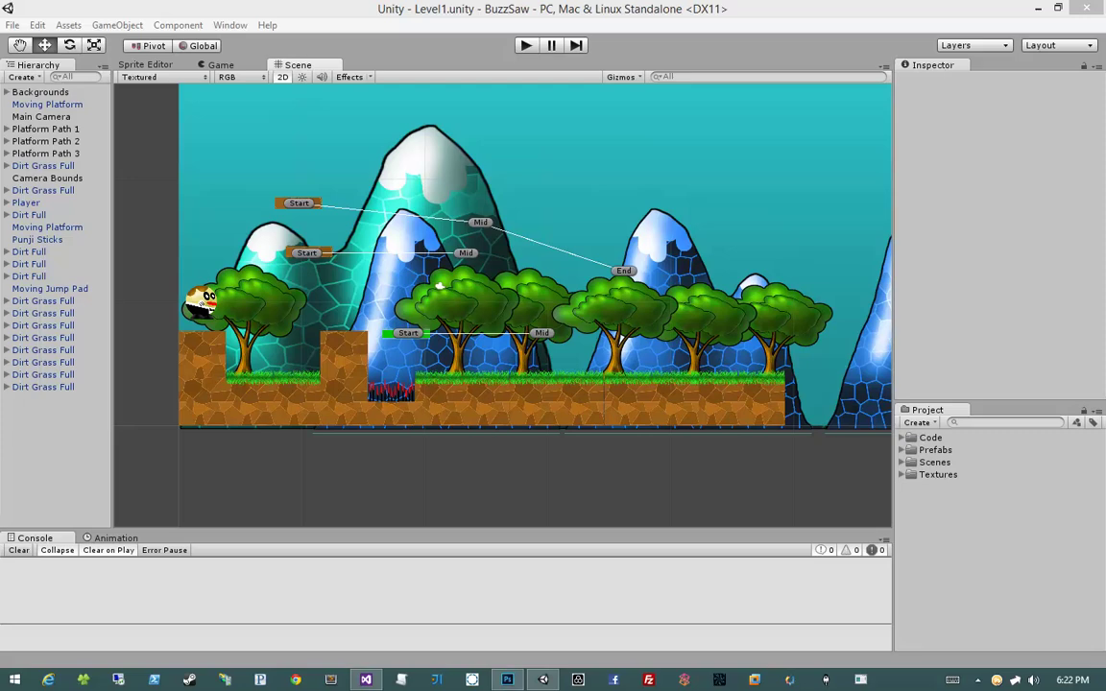
Create a particle system in the scene and move it onto the player character
{"action": "left_click", "coordinate": [117, 26]}
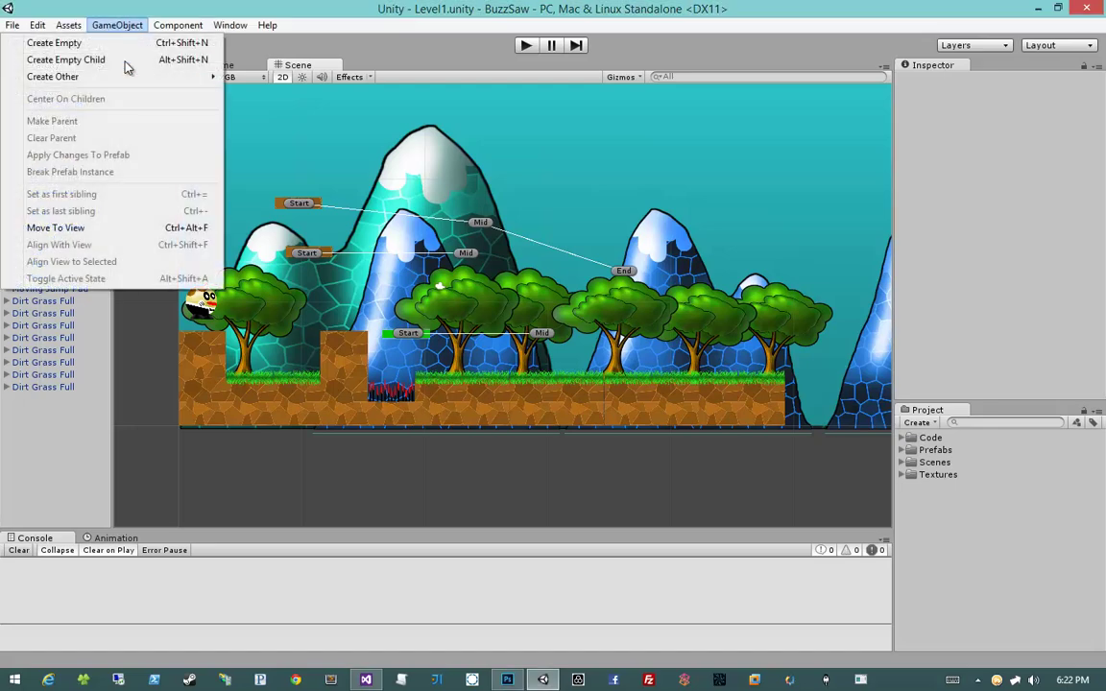
{"action": "mouse_move", "coordinate": [128, 77]}
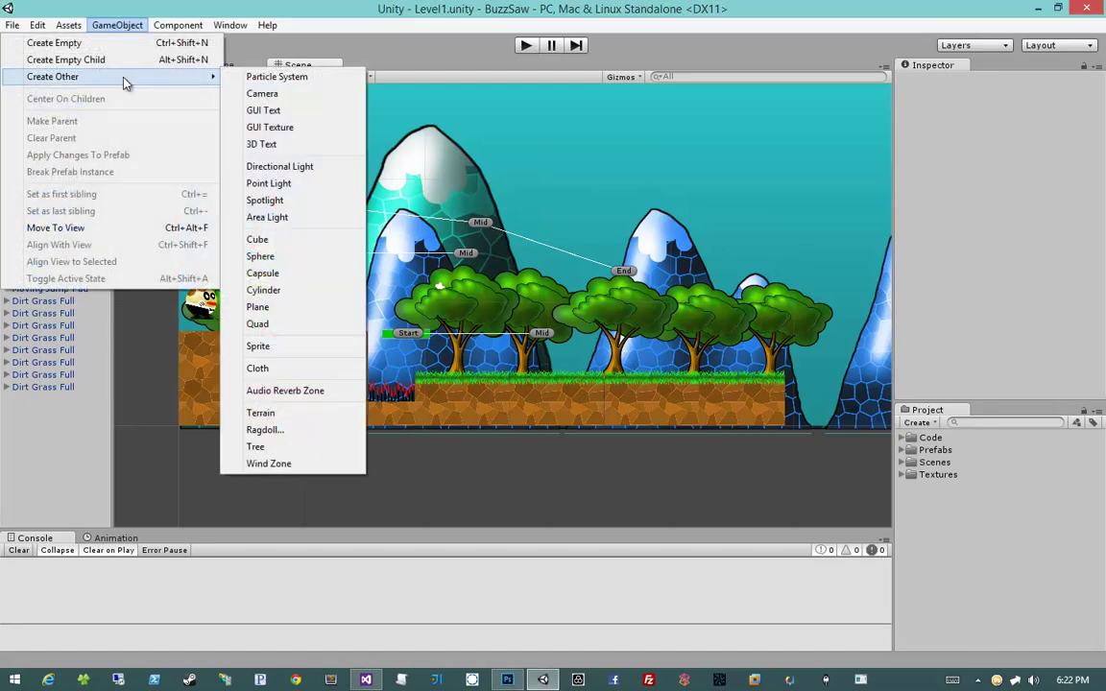
{"action": "left_click", "coordinate": [269, 83]}
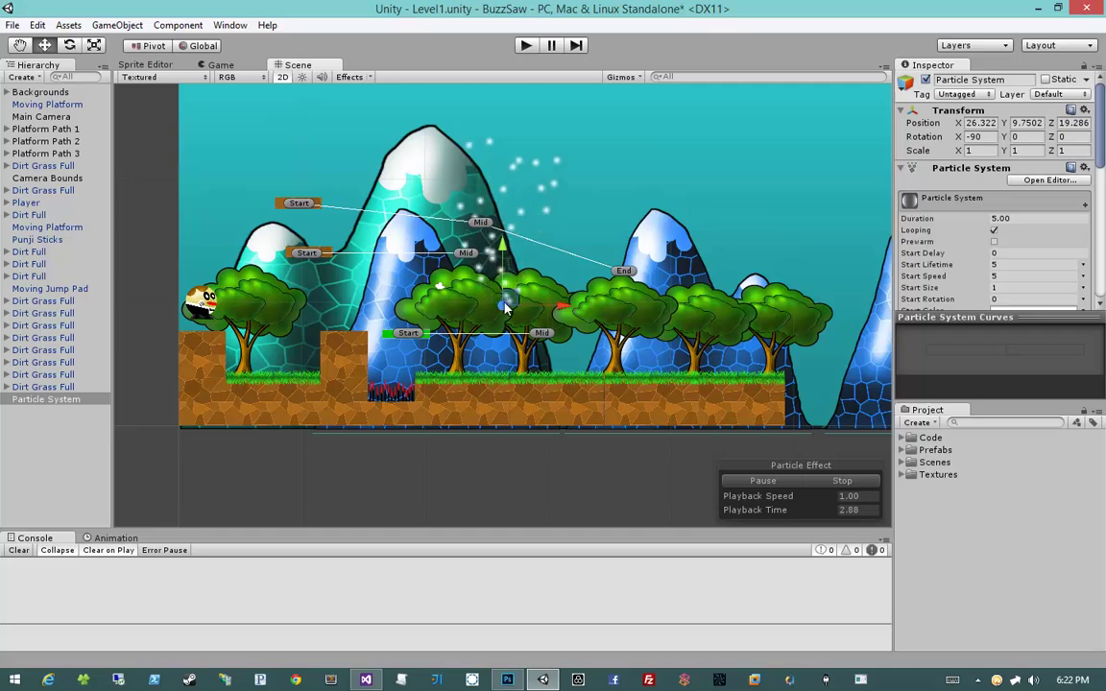
{"action": "left_click_drag", "start_coordinate": [507, 308], "coordinate": [206, 308]}
{"action": "key", "text": "q"}
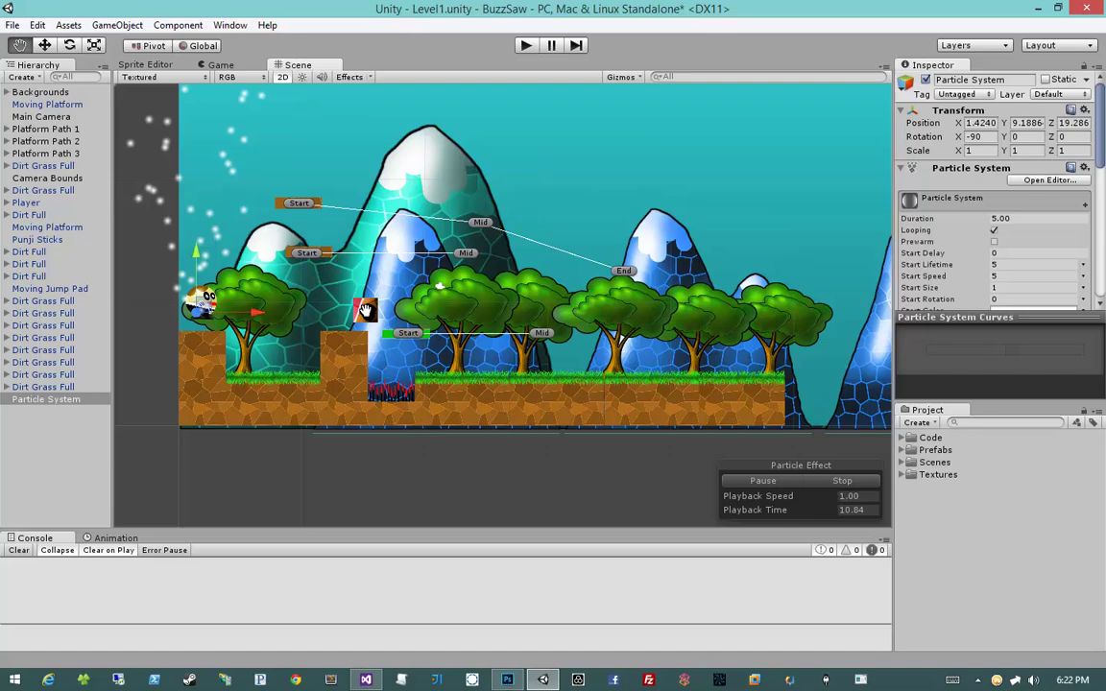
Fine-tune the particle system's horizontal placement on the player's body, at about X 1.39
{"action": "scroll", "coordinate": [474, 278], "scroll_direction": "up", "scroll_amount": 5}
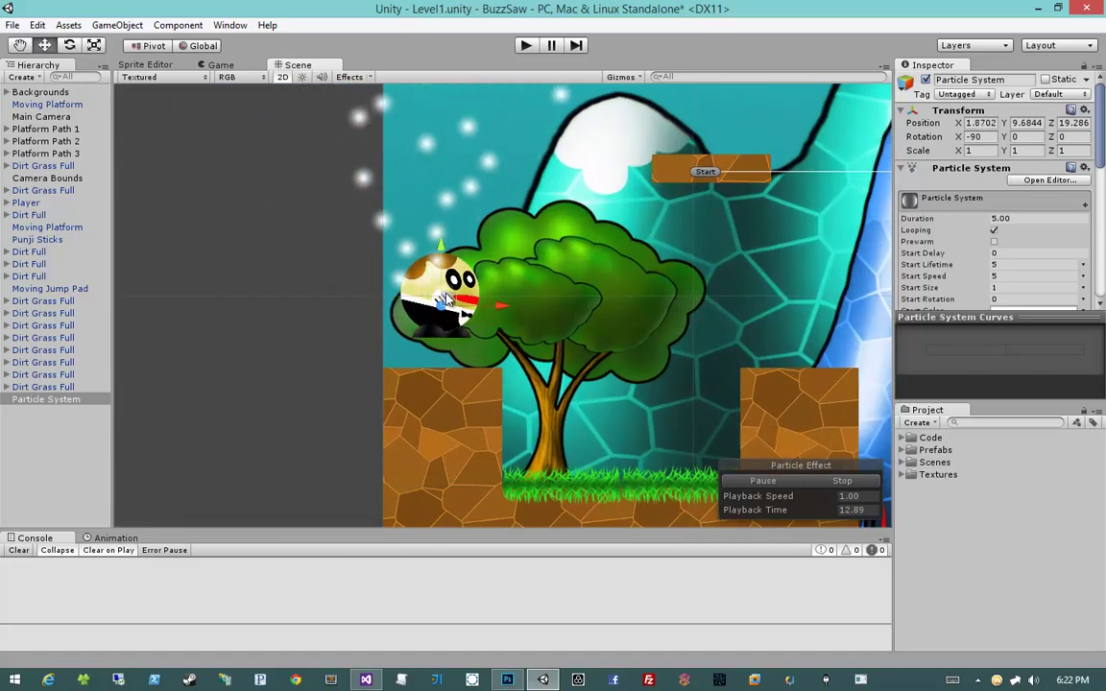
{"action": "scroll", "coordinate": [490, 312], "scroll_direction": "down", "scroll_amount": 4}
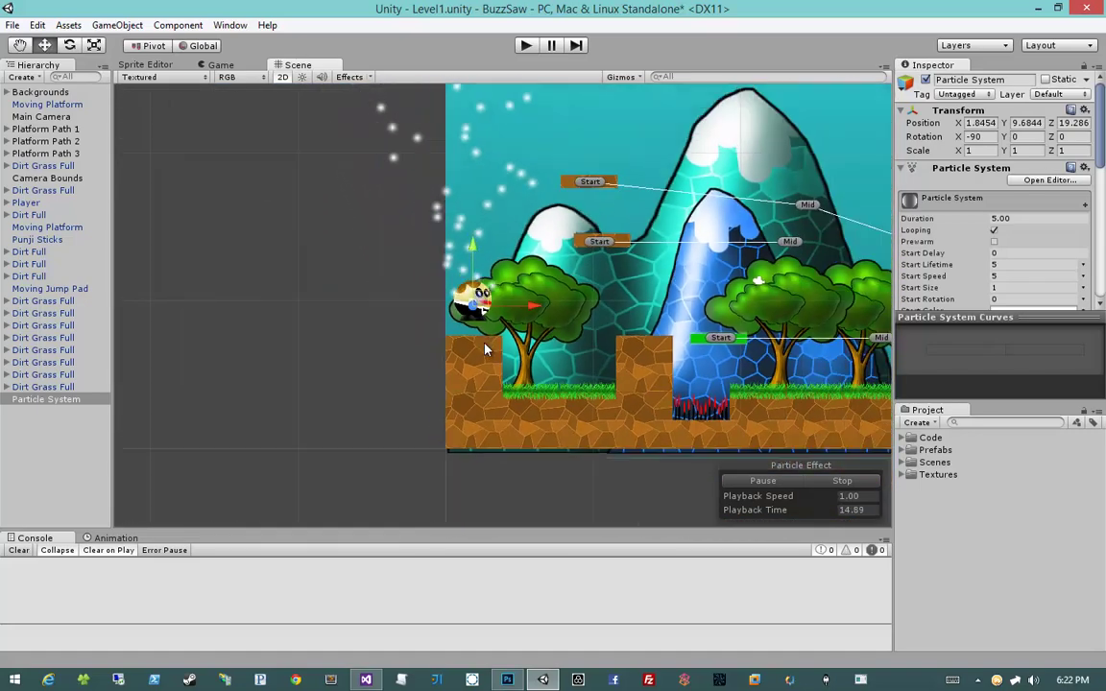
{"action": "scroll", "coordinate": [485, 349], "scroll_direction": "down", "scroll_amount": 3}
{"action": "middle_click_drag", "start_coordinate": [554, 308], "coordinate": [515, 369]}
{"action": "scroll", "coordinate": [514, 369], "scroll_direction": "up", "scroll_amount": 2}
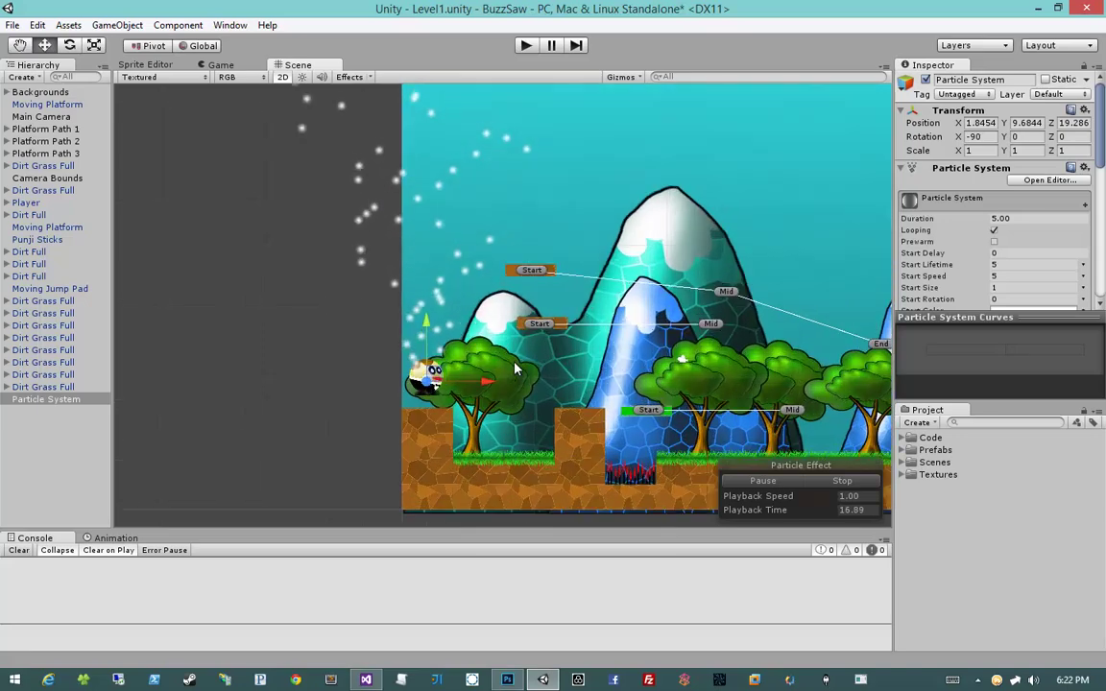
{"action": "scroll", "coordinate": [516, 368], "scroll_direction": "up", "scroll_amount": 3}
{"action": "middle_click_drag", "start_coordinate": [447, 350], "coordinate": [468, 314]}
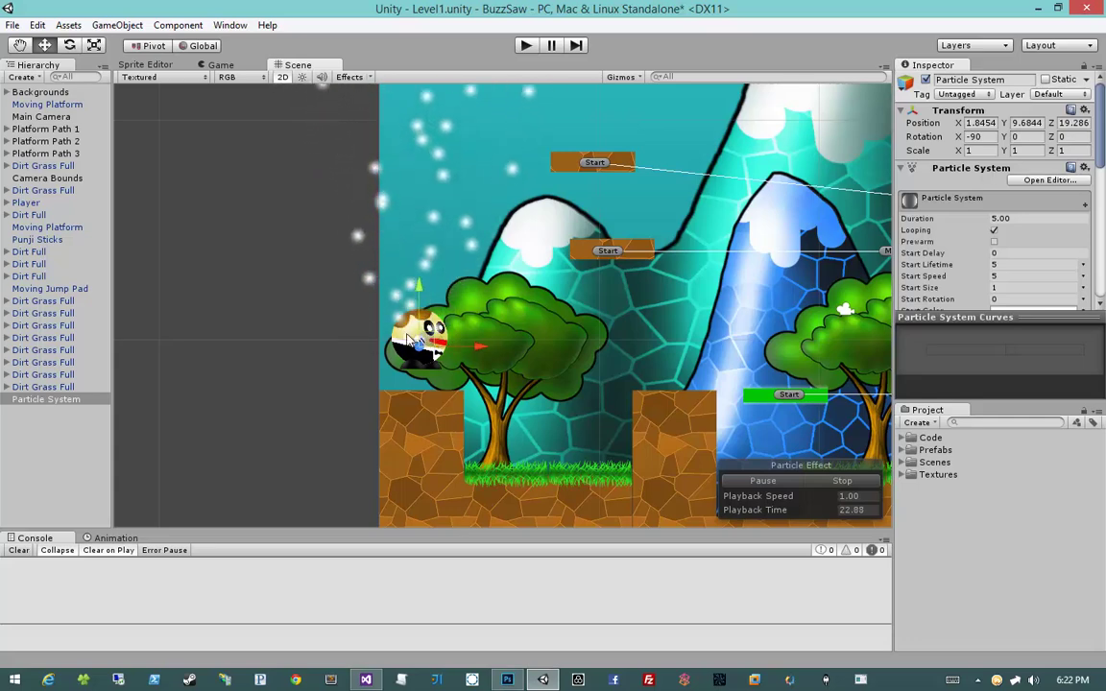
{"action": "mouse_move", "coordinate": [411, 341]}
{"action": "left_mouse_down"}
{"action": "mouse_move", "coordinate": [341, 334]}
{"action": "mouse_move", "coordinate": [430, 343]}
{"action": "left_mouse_up"}
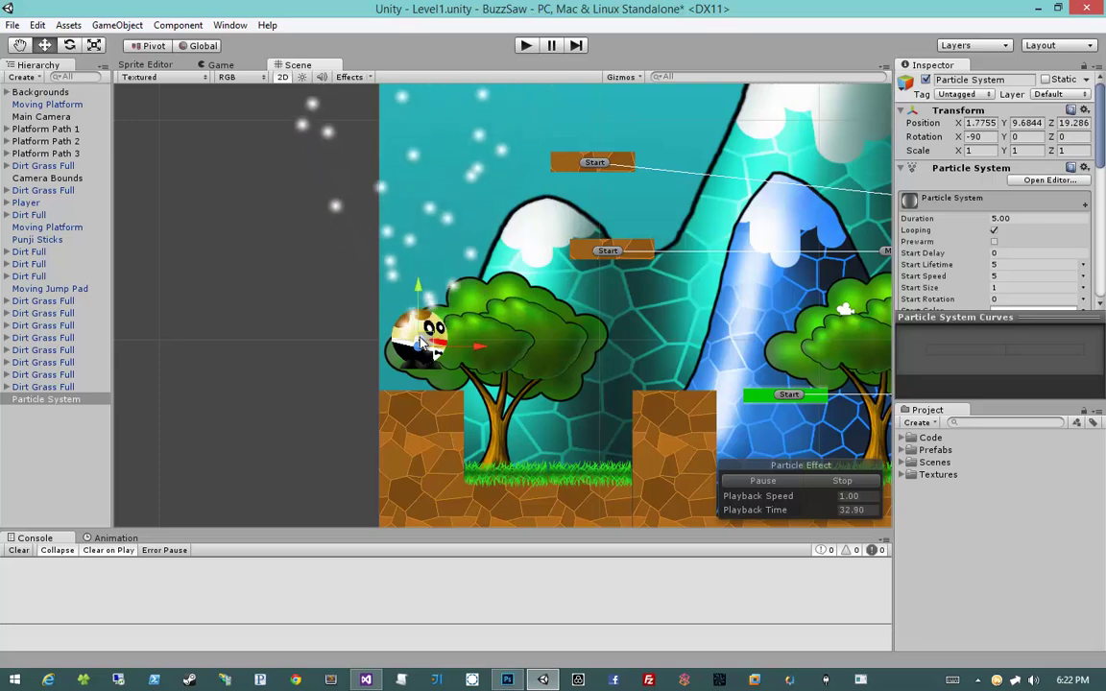
{"action": "left_click_drag", "start_coordinate": [474, 353], "coordinate": [452, 324]}
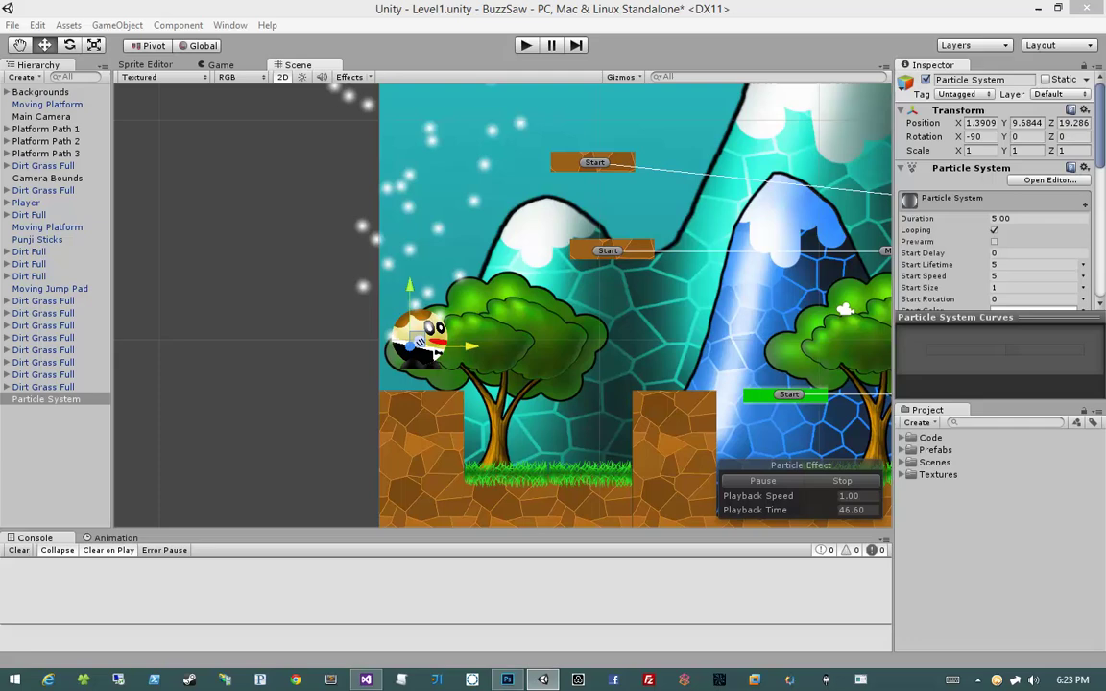
Rotate the particle system to Y -90 and Z 90 so it emits horizontally behind the player, and recentre it on the player's body
{"action": "scroll", "coordinate": [583, 450], "scroll_direction": "up", "scroll_amount": 5}
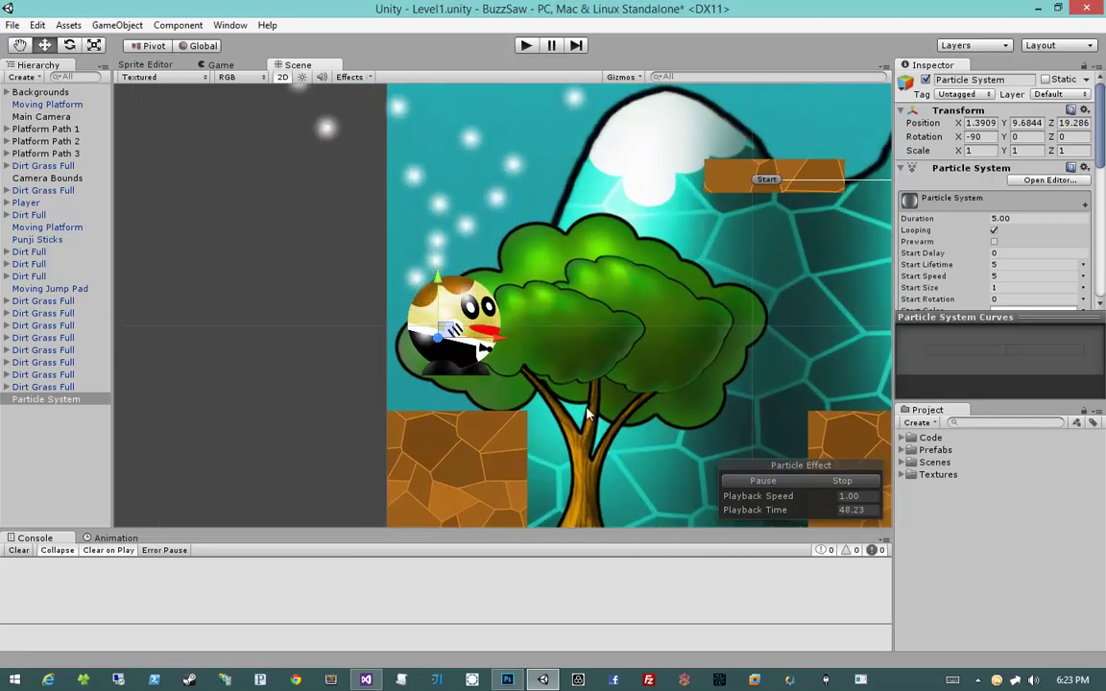
{"action": "middle_click_drag", "start_coordinate": [519, 336], "coordinate": [563, 386]}
{"action": "scroll", "coordinate": [509, 366], "scroll_direction": "down", "scroll_amount": 7}
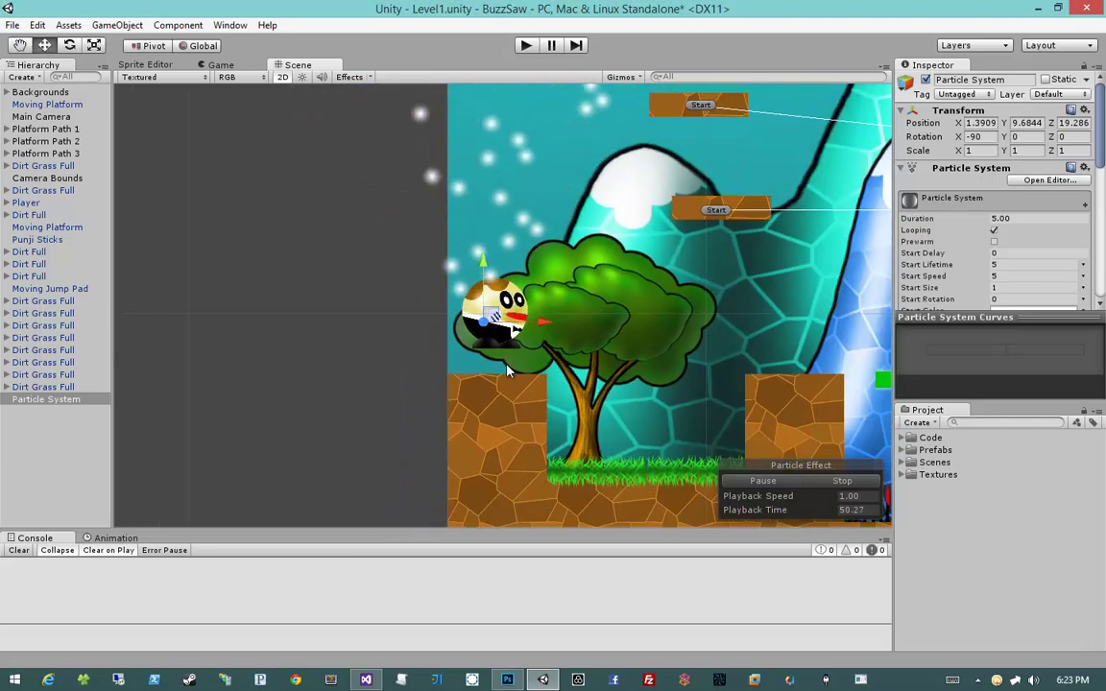
{"action": "scroll", "coordinate": [507, 365], "scroll_direction": "up", "scroll_amount": 11}
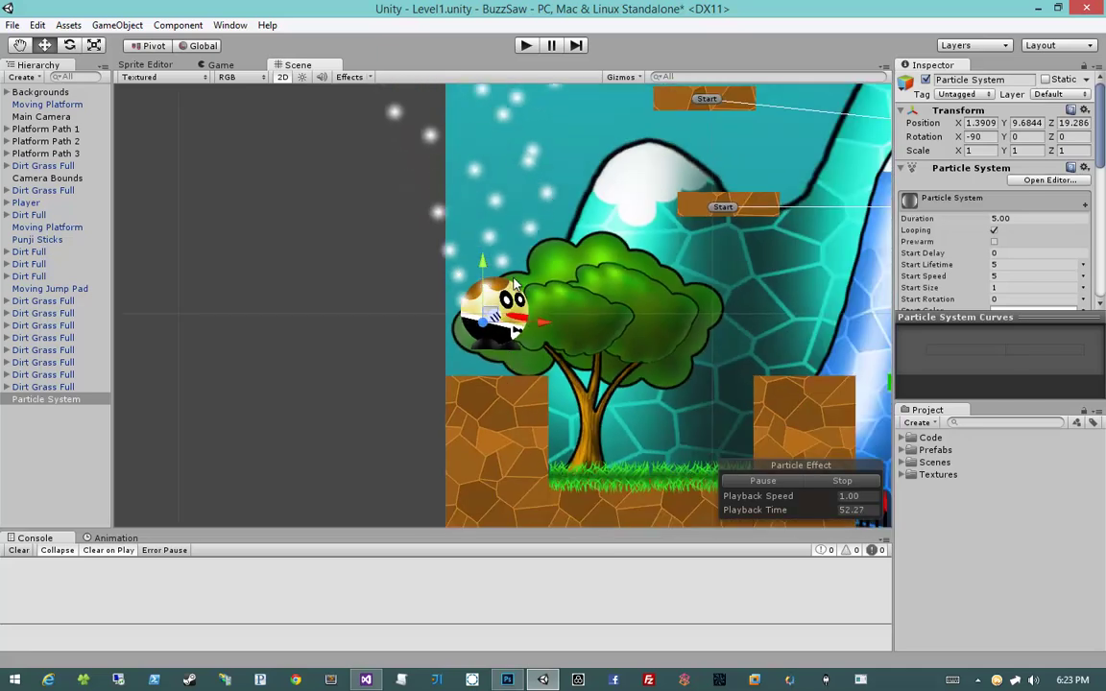
{"action": "key", "text": "e"}
{"action": "left_click_drag", "start_coordinate": [495, 295], "coordinate": [309, 302]}
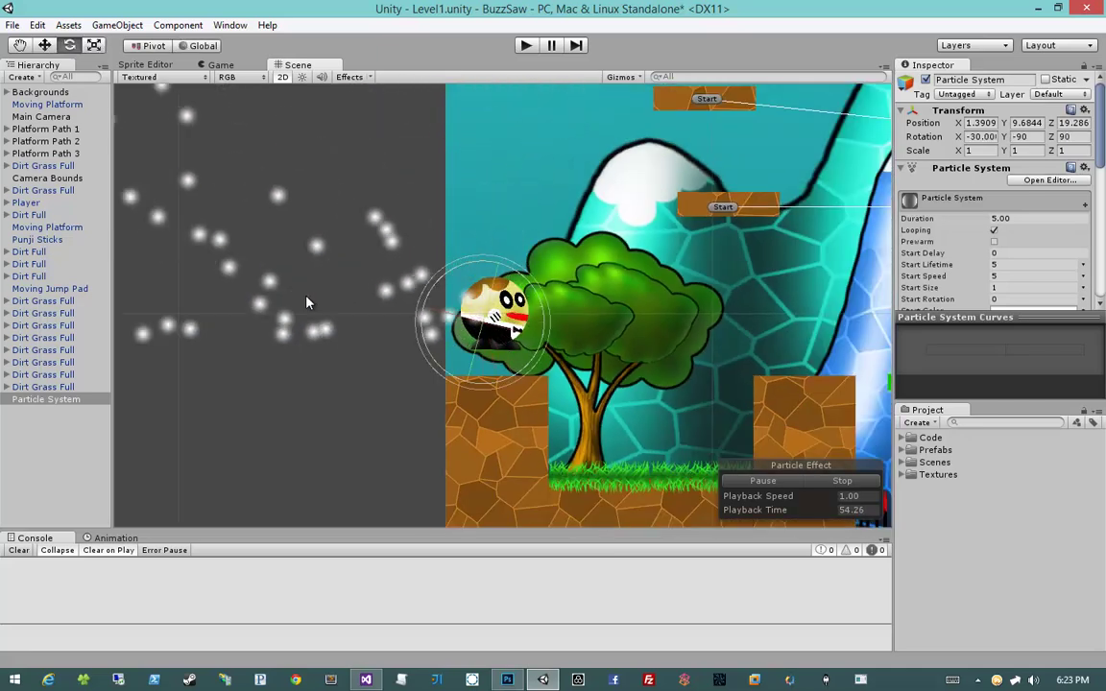
{"action": "key", "text": "w"}
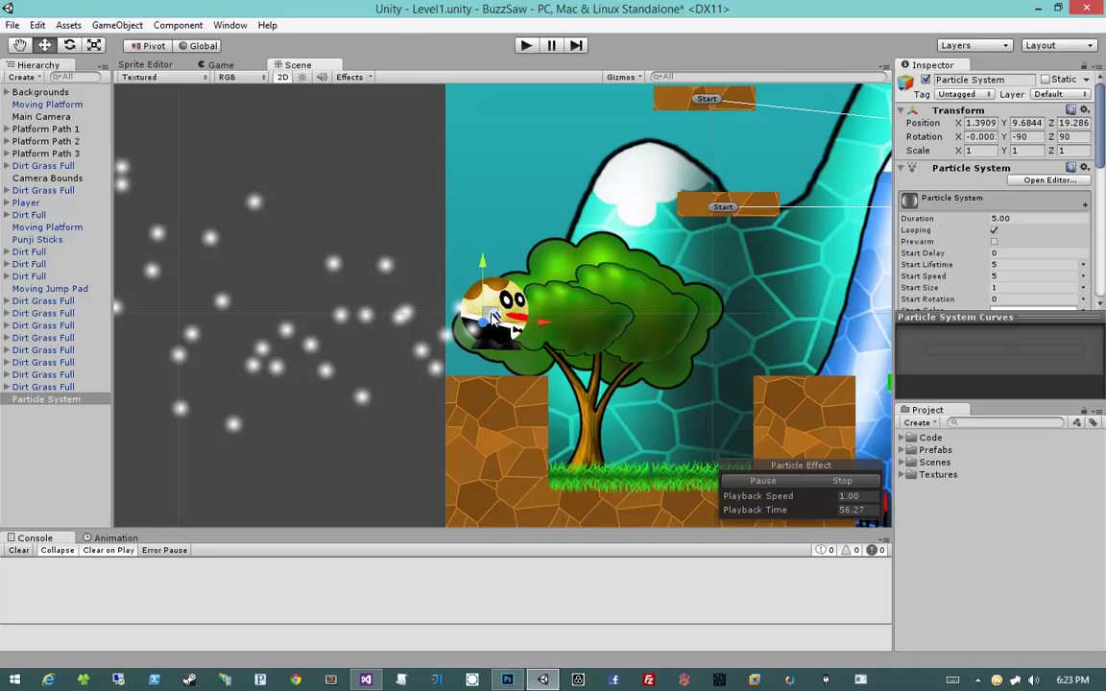
{"action": "left_click_drag", "start_coordinate": [489, 315], "coordinate": [501, 319]}
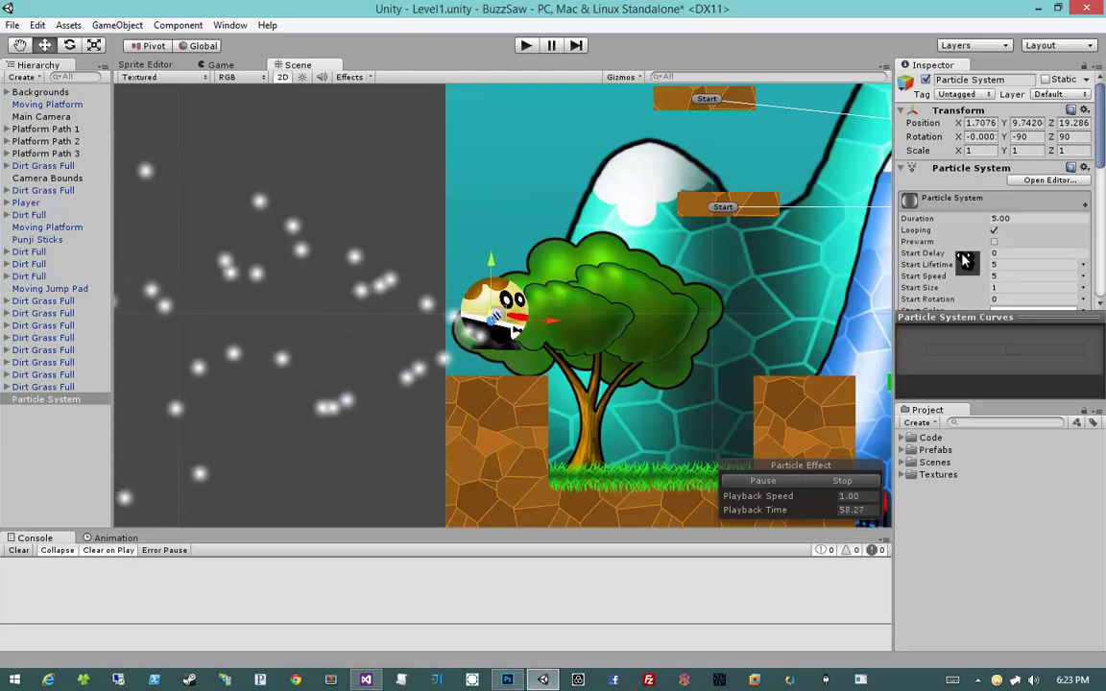
Set the particle system's Simulation Space to World and move the emitter sideways to preview the particle trail
{"action": "scroll", "coordinate": [980, 261], "scroll_direction": "down", "scroll_amount": 3}
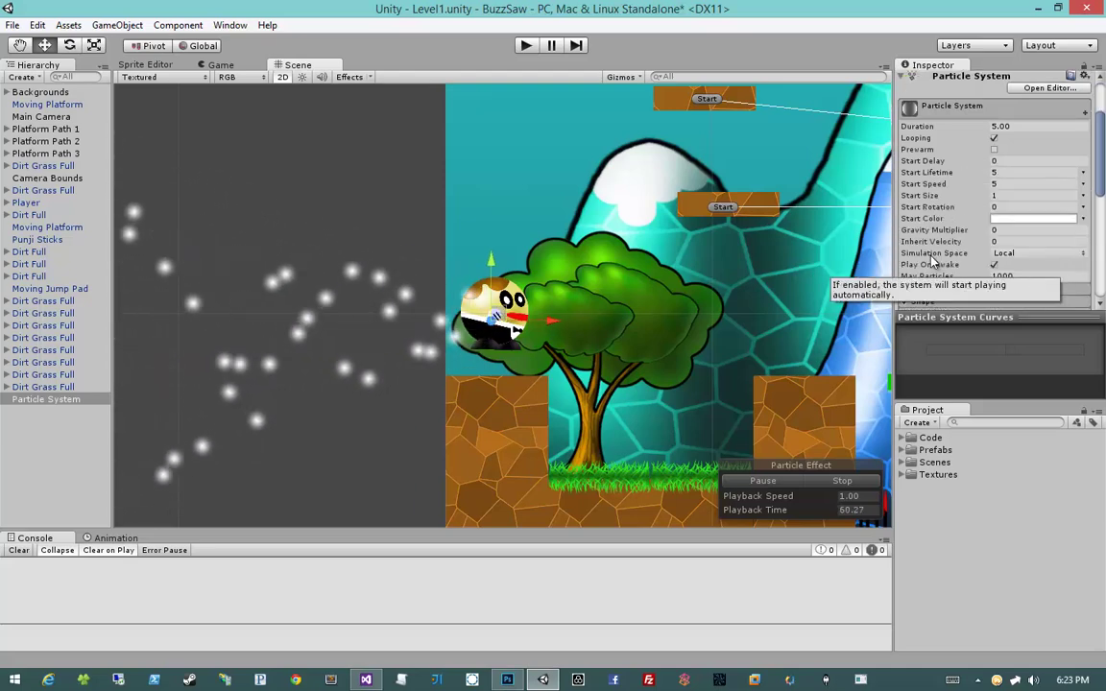
{"action": "left_click", "coordinate": [1004, 252]}
{"action": "left_click", "coordinate": [1022, 267]}
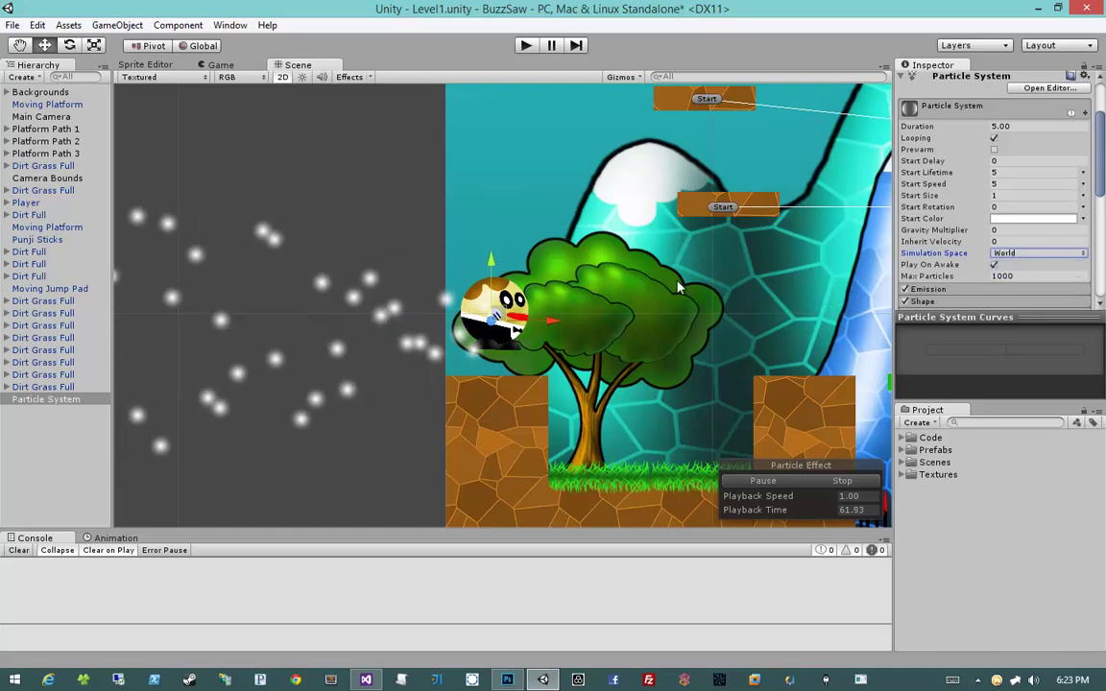
{"action": "middle_click_drag", "start_coordinate": [455, 316], "coordinate": [568, 296]}
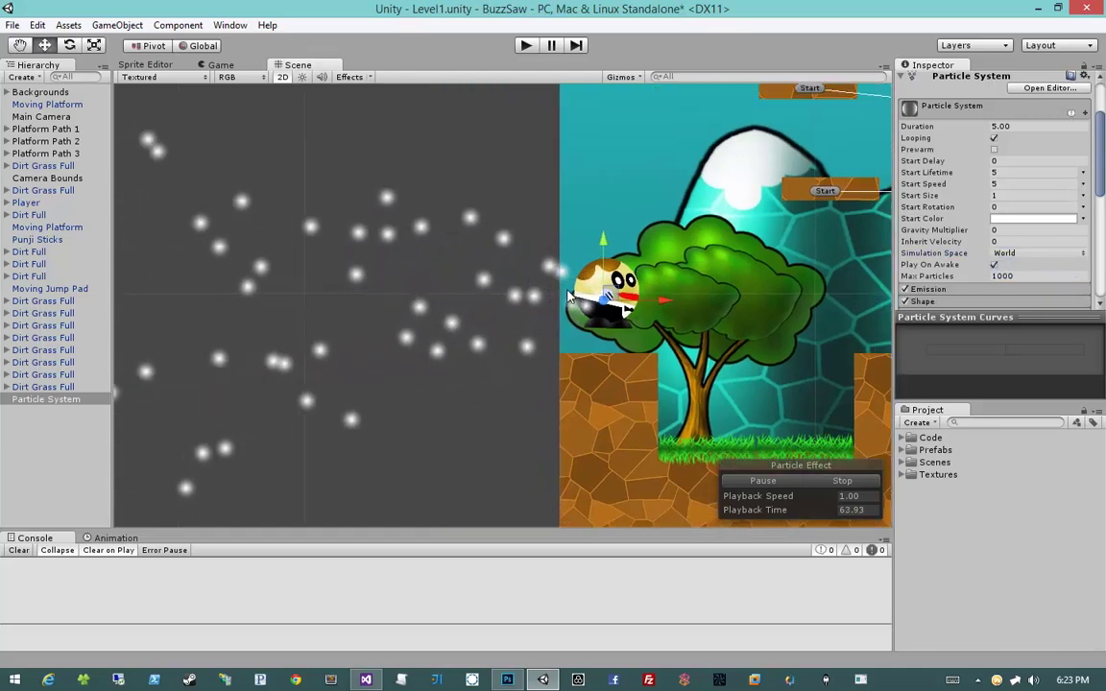
{"action": "scroll", "coordinate": [569, 296], "scroll_direction": "down", "scroll_amount": 8}
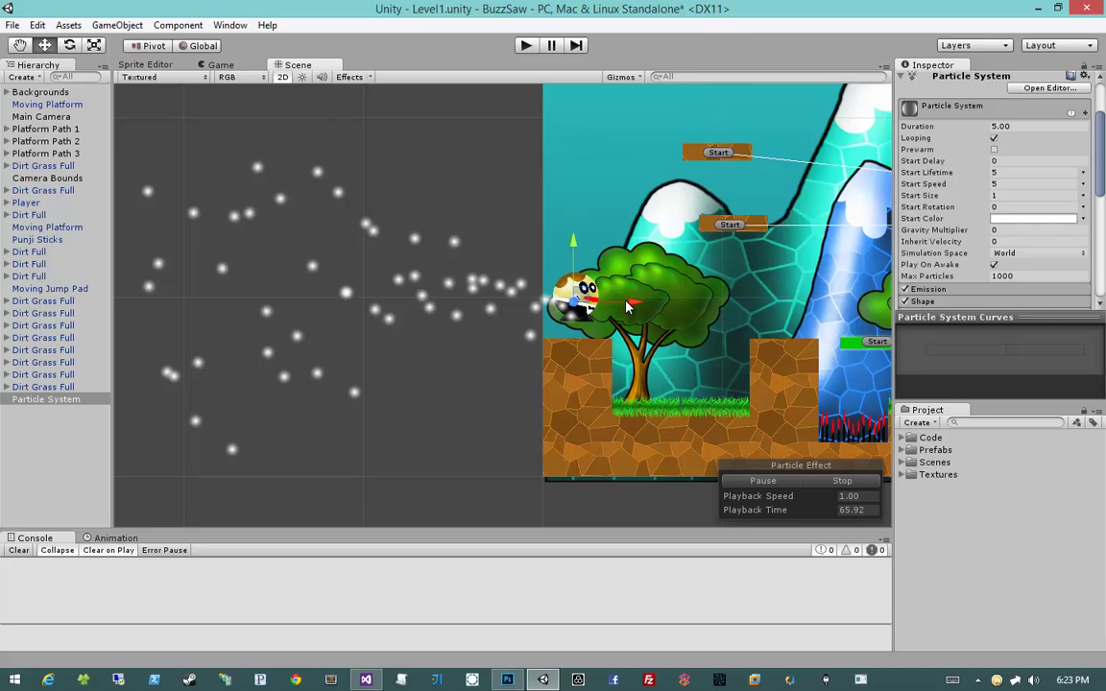
{"action": "mouse_move", "coordinate": [638, 302]}
{"action": "left_mouse_down"}
{"action": "mouse_move", "coordinate": [845, 306]}
{"action": "mouse_move", "coordinate": [490, 309]}
{"action": "mouse_move", "coordinate": [773, 311]}
{"action": "mouse_move", "coordinate": [610, 313]}
{"action": "mouse_move", "coordinate": [622, 313]}
{"action": "left_mouse_up"}
{"action": "scroll", "coordinate": [619, 309], "scroll_direction": "up", "scroll_amount": 3}
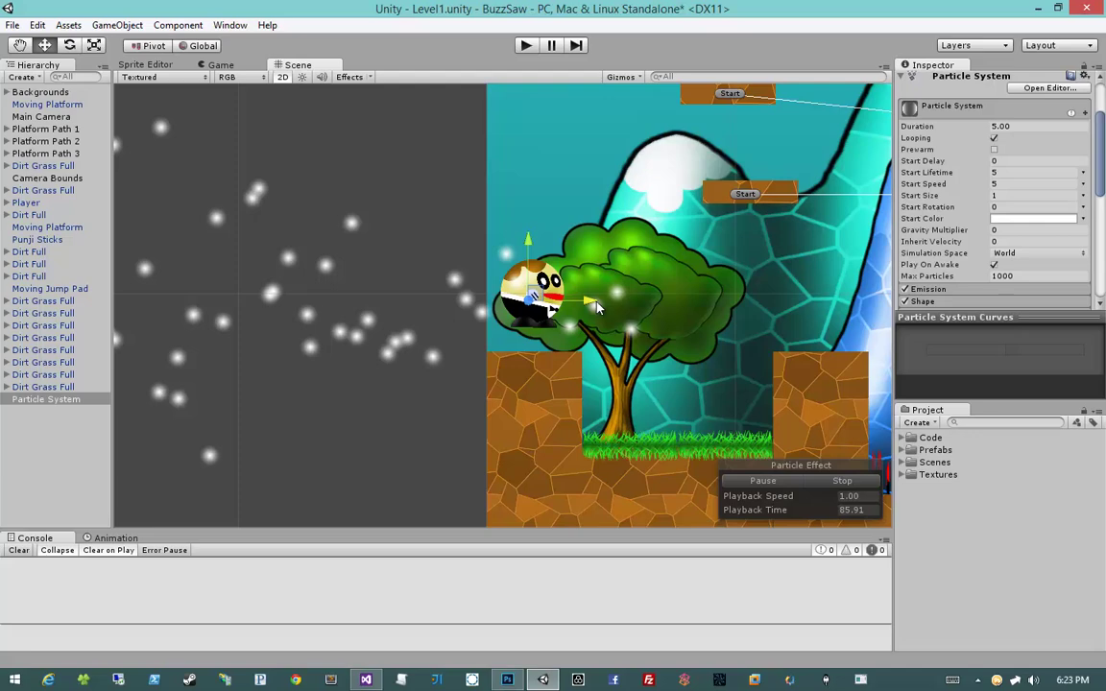
Set the particles' Start Speed to 0 and move the emitter back and forth across the player to preview the trail
{"action": "left_click", "coordinate": [1002, 182]}
{"action": "type", "text": "0"}
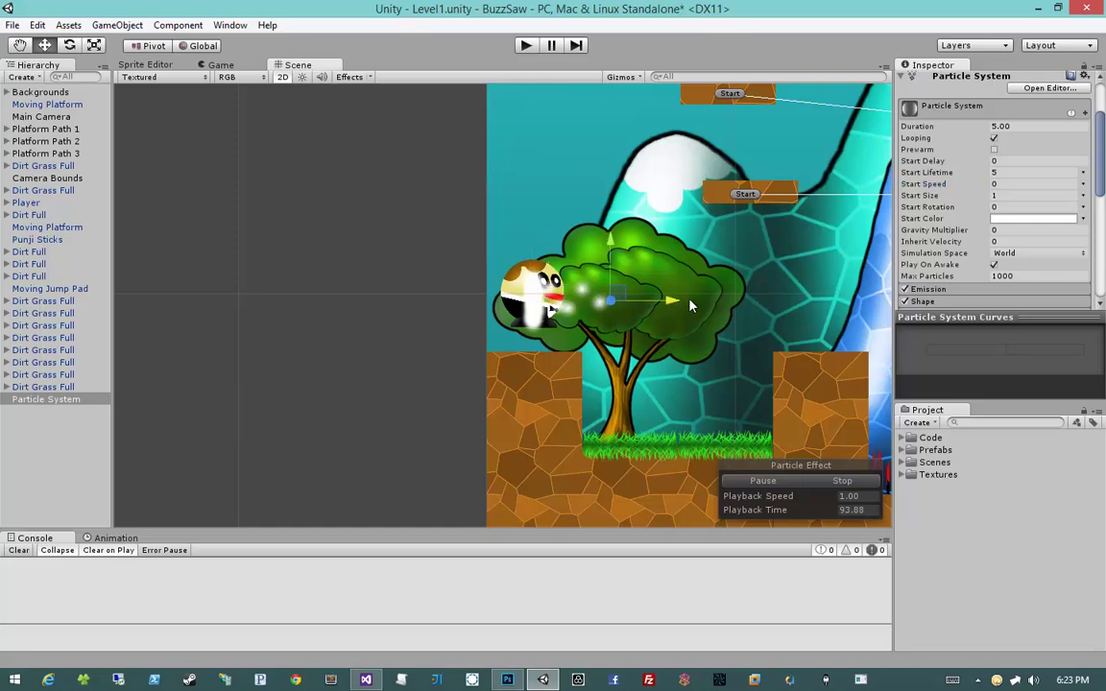
{"action": "left_click_drag", "start_coordinate": [704, 305], "coordinate": [553, 309]}
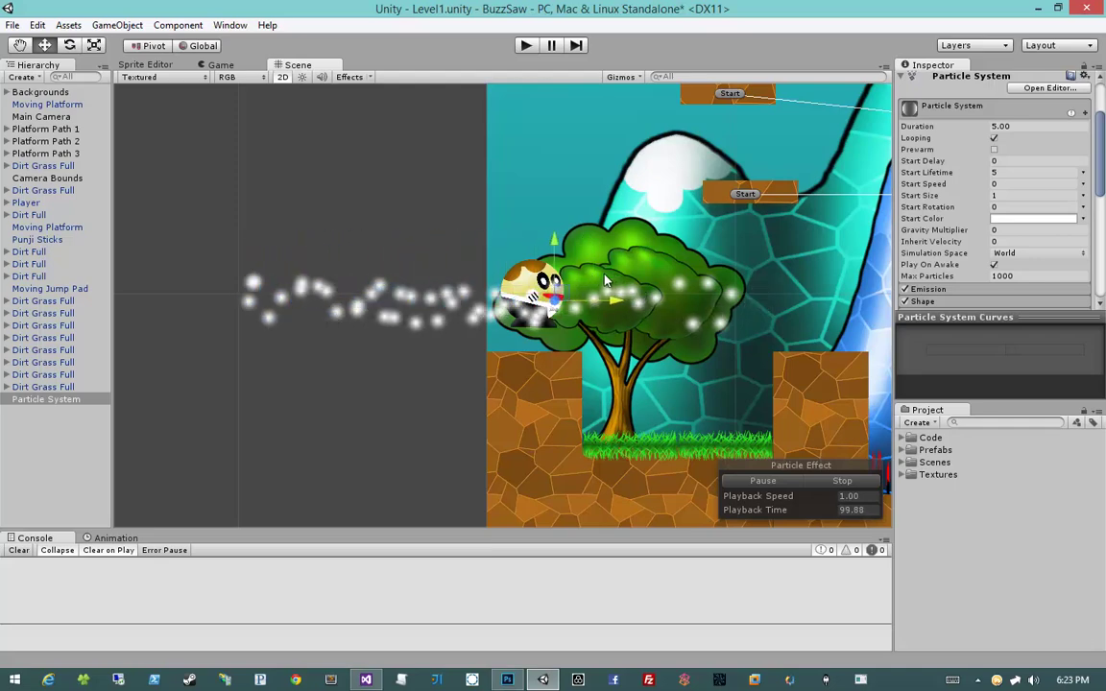
{"action": "left_click_drag", "start_coordinate": [604, 275], "coordinate": [581, 269]}
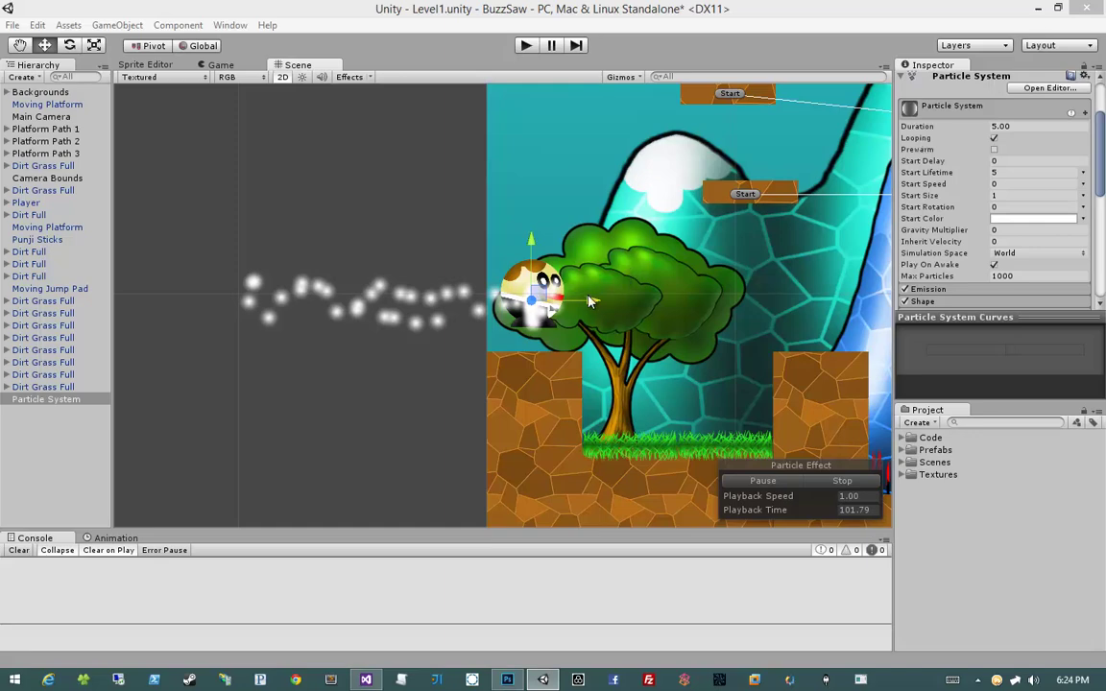
Enable Size over Lifetime for the particle system and move the emitter sideways to preview its effect on the trail
{"action": "scroll", "coordinate": [980, 213], "scroll_direction": "down", "scroll_amount": 2}
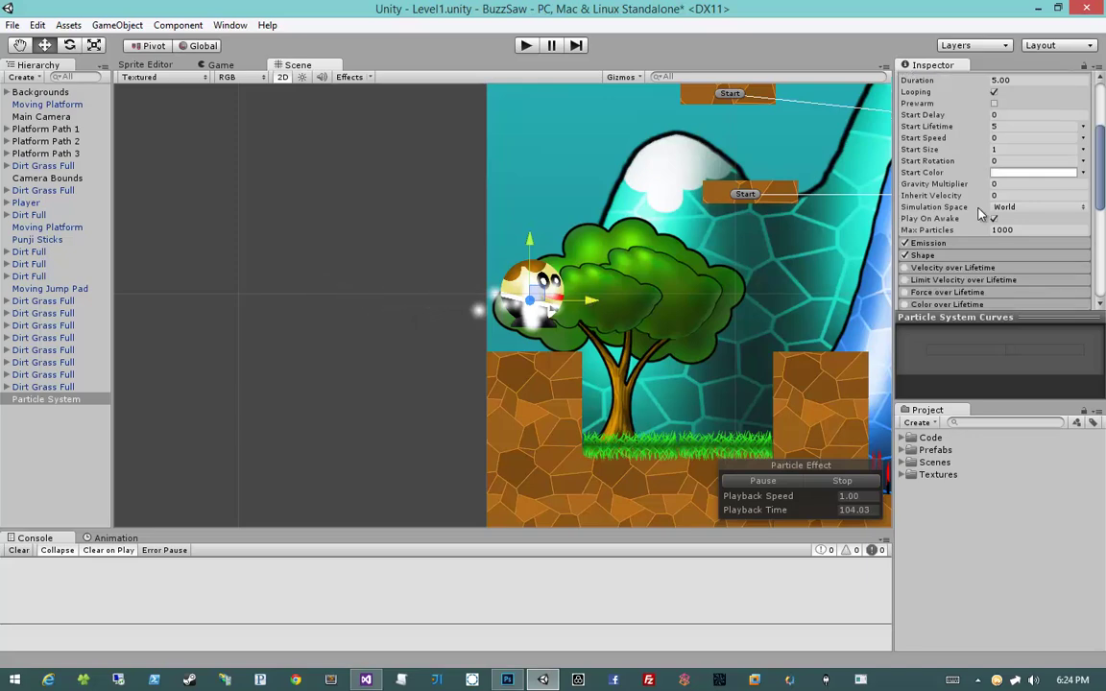
{"action": "scroll", "coordinate": [981, 213], "scroll_direction": "up", "scroll_amount": 2}
{"action": "left_click", "coordinate": [937, 197]}
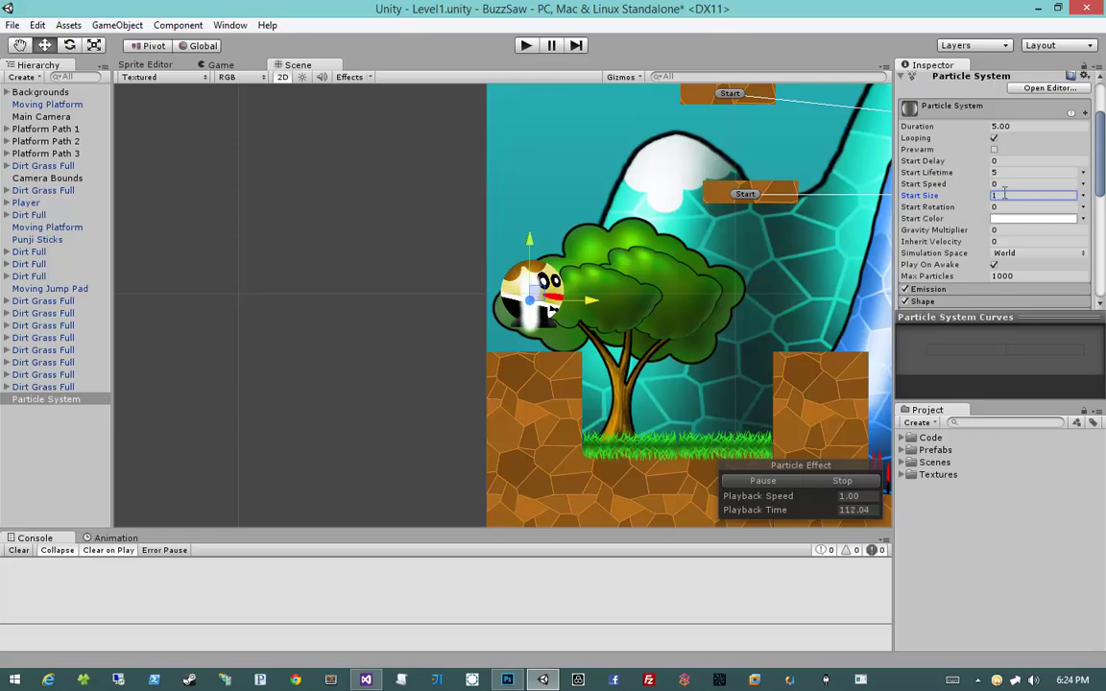
{"action": "scroll", "coordinate": [999, 202], "scroll_direction": "down", "scroll_amount": 5}
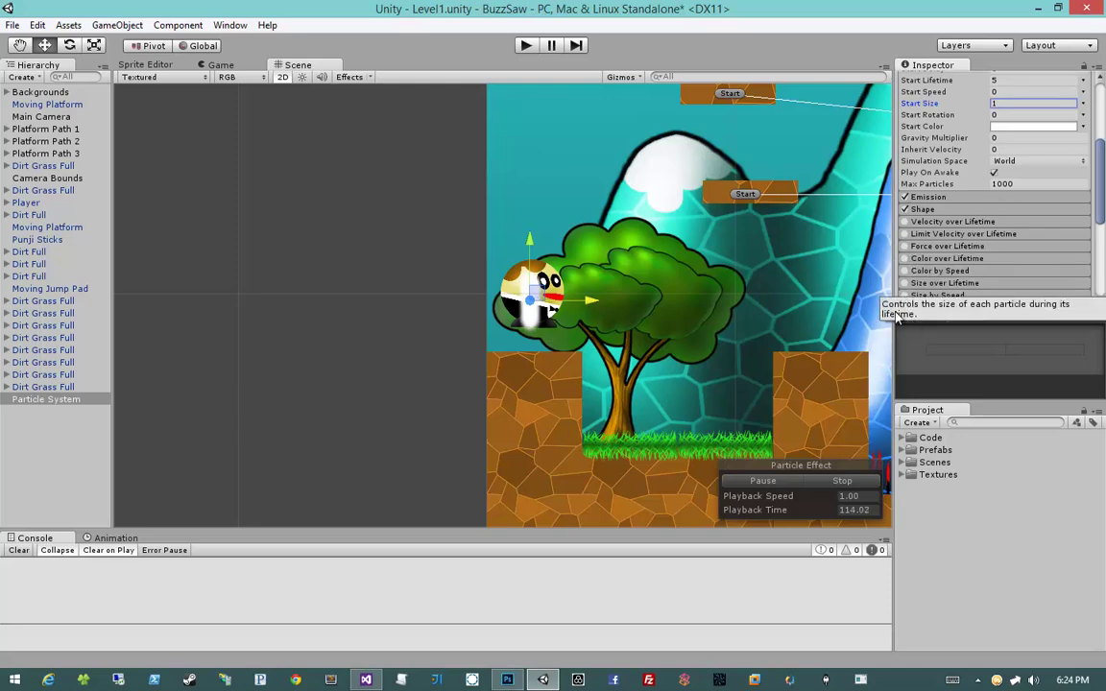
{"action": "scroll", "coordinate": [912, 259], "scroll_direction": "down", "scroll_amount": 2}
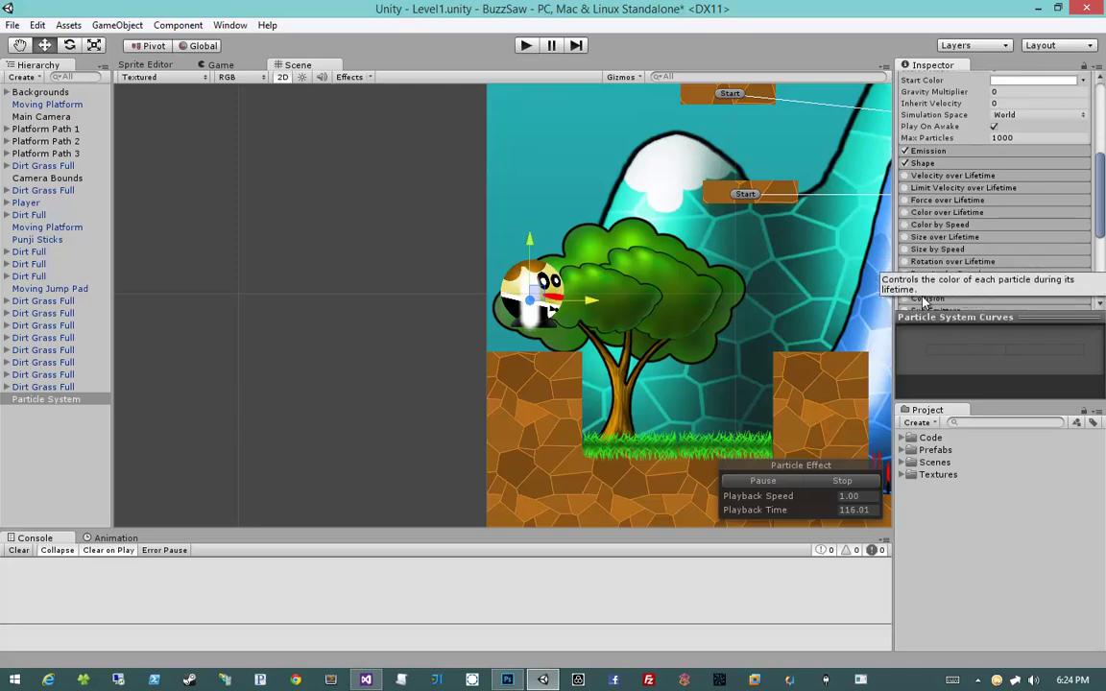
{"action": "left_click", "coordinate": [936, 236]}
{"action": "left_click", "coordinate": [905, 237]}
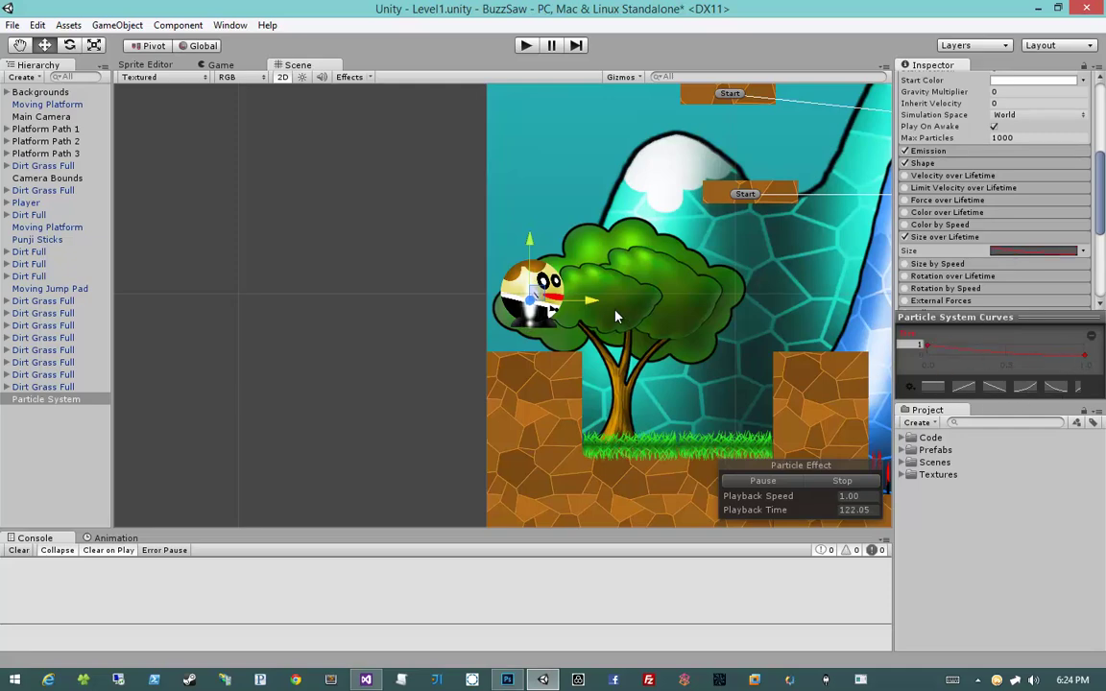
{"action": "mouse_move", "coordinate": [601, 301]}
{"action": "left_mouse_down"}
{"action": "mouse_move", "coordinate": [816, 307]}
{"action": "mouse_move", "coordinate": [404, 306]}
{"action": "mouse_move", "coordinate": [587, 307]}
{"action": "left_mouse_up"}
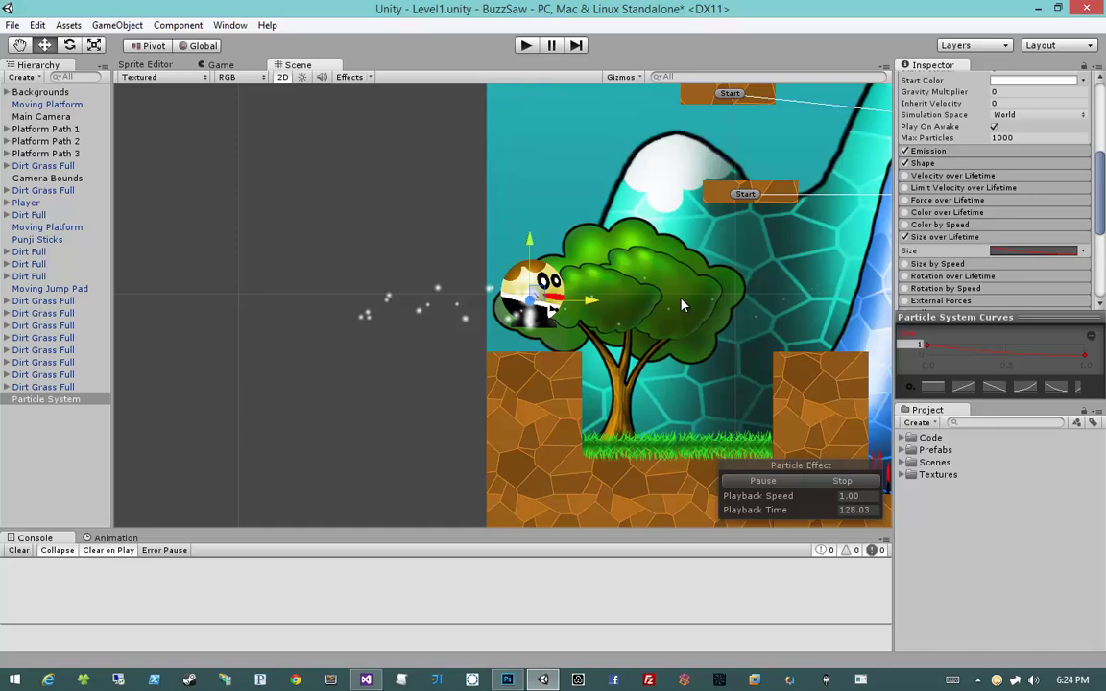
Collapse the Size over Lifetime settings and enable Color over Lifetime for the particle system
{"action": "left_click", "coordinate": [936, 237]}
{"action": "left_click", "coordinate": [906, 212]}
{"action": "left_click", "coordinate": [946, 212]}
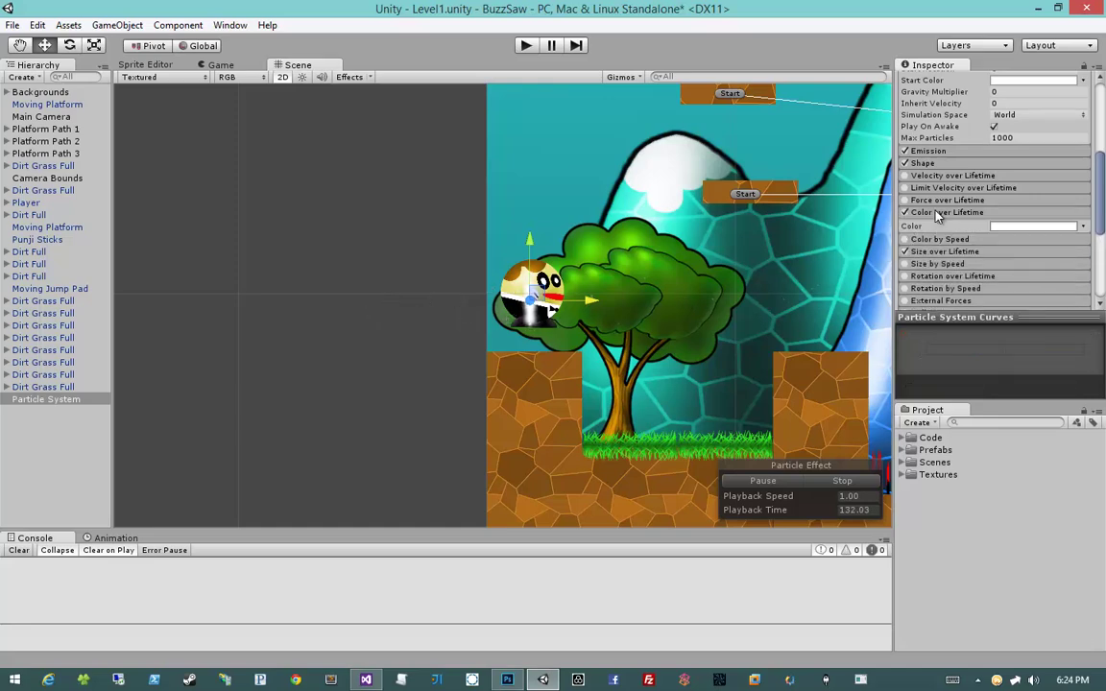
Set the starting colour key of the Color over Lifetime gradient to light blue, RGB 109, 219, 255
{"action": "left_click", "coordinate": [1033, 226]}
{"action": "left_click_drag", "start_coordinate": [1005, 240], "coordinate": [944, 221]}
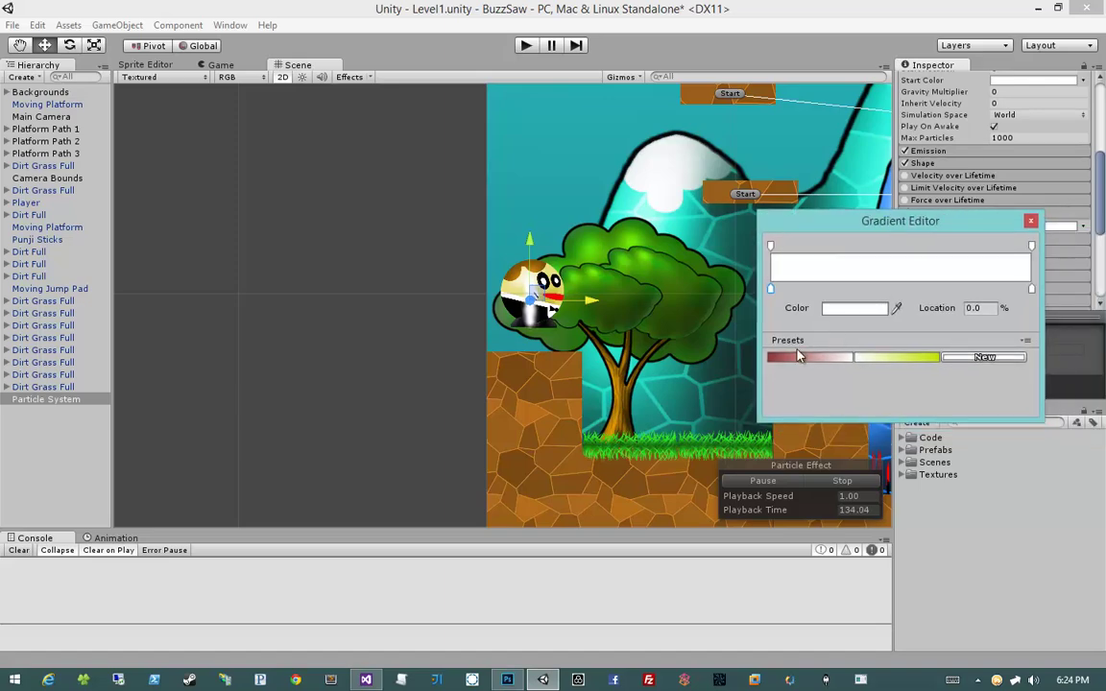
{"action": "double_click", "coordinate": [769, 290]}
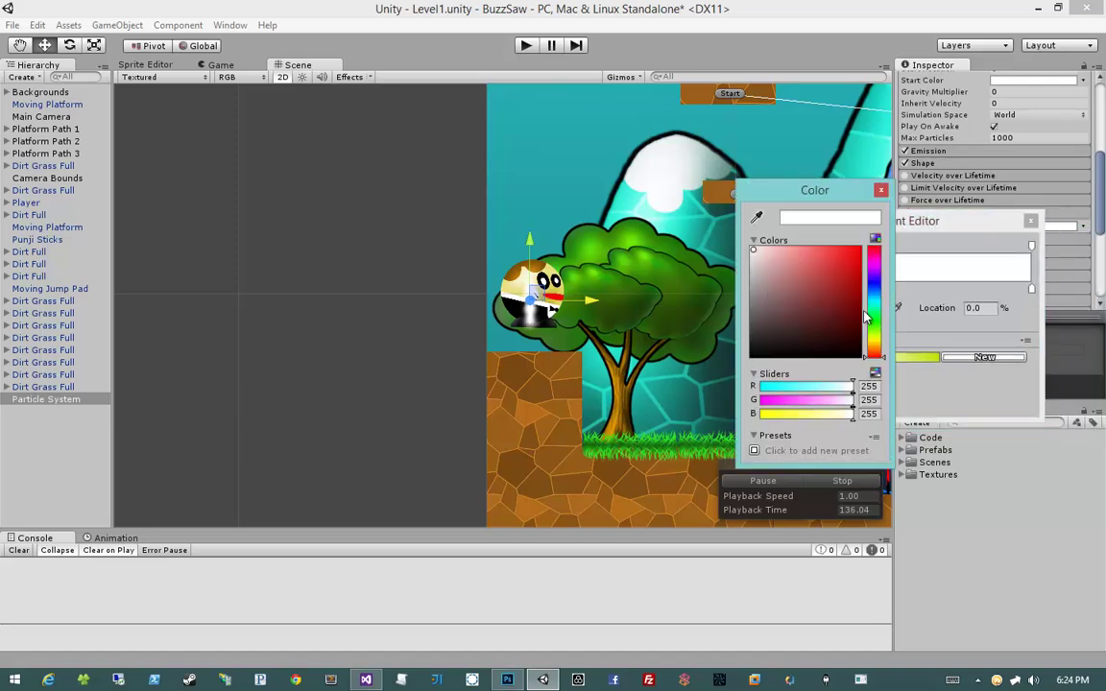
{"action": "left_click", "coordinate": [876, 303]}
{"action": "left_click", "coordinate": [804, 250]}
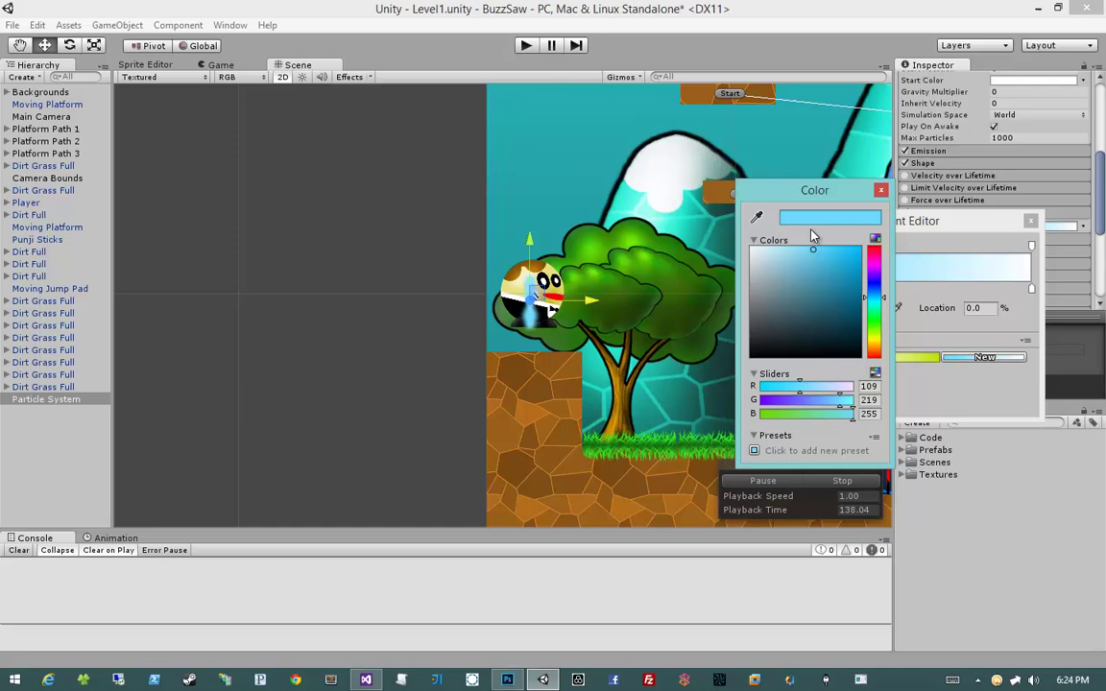
{"action": "left_click", "coordinate": [880, 190]}
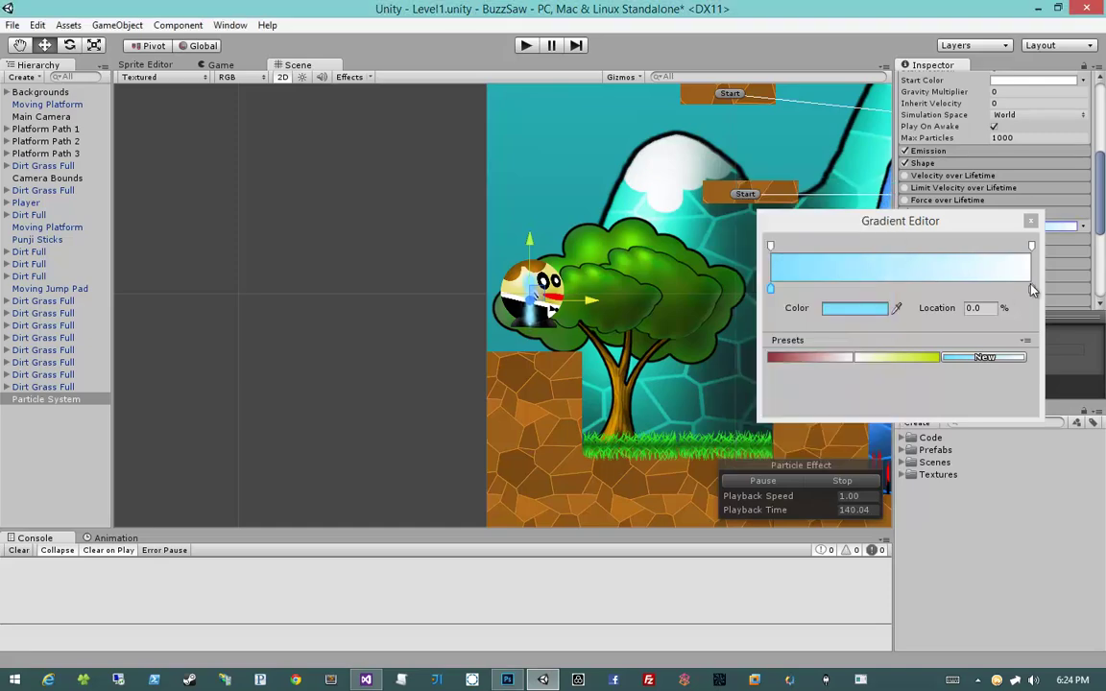
Set the ending colour key of the Color over Lifetime gradient to dark teal, RGB 11, 86, 101
{"action": "double_click", "coordinate": [1032, 291]}
{"action": "left_click_drag", "start_coordinate": [876, 306], "coordinate": [848, 319]}
{"action": "left_click", "coordinate": [846, 321]}
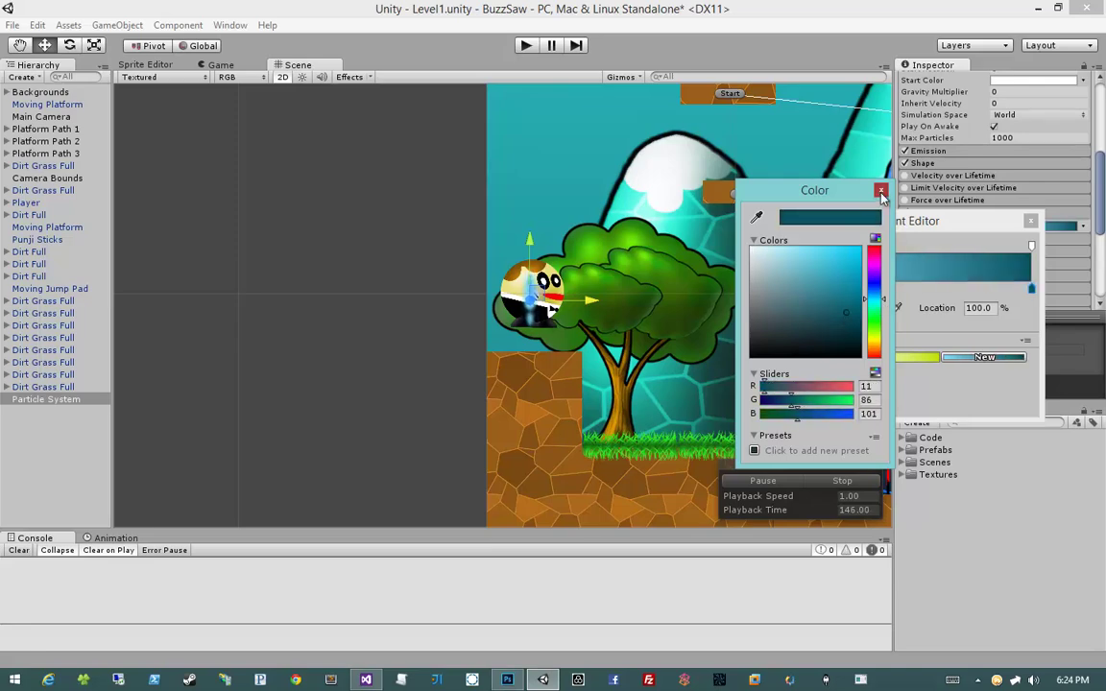
{"action": "left_click", "coordinate": [882, 191]}
Set the gradient's ending alpha key to 0 and move the emitter sideways to preview the fading trail
{"action": "left_click", "coordinate": [1033, 246]}
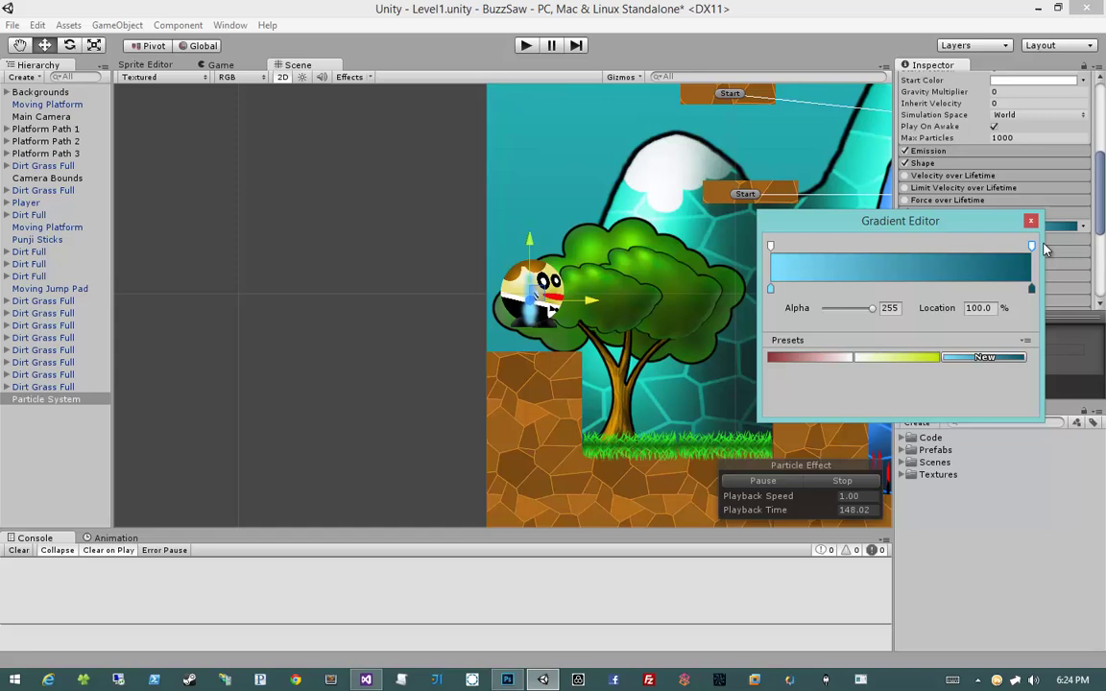
{"action": "left_click_drag", "start_coordinate": [871, 310], "coordinate": [769, 314]}
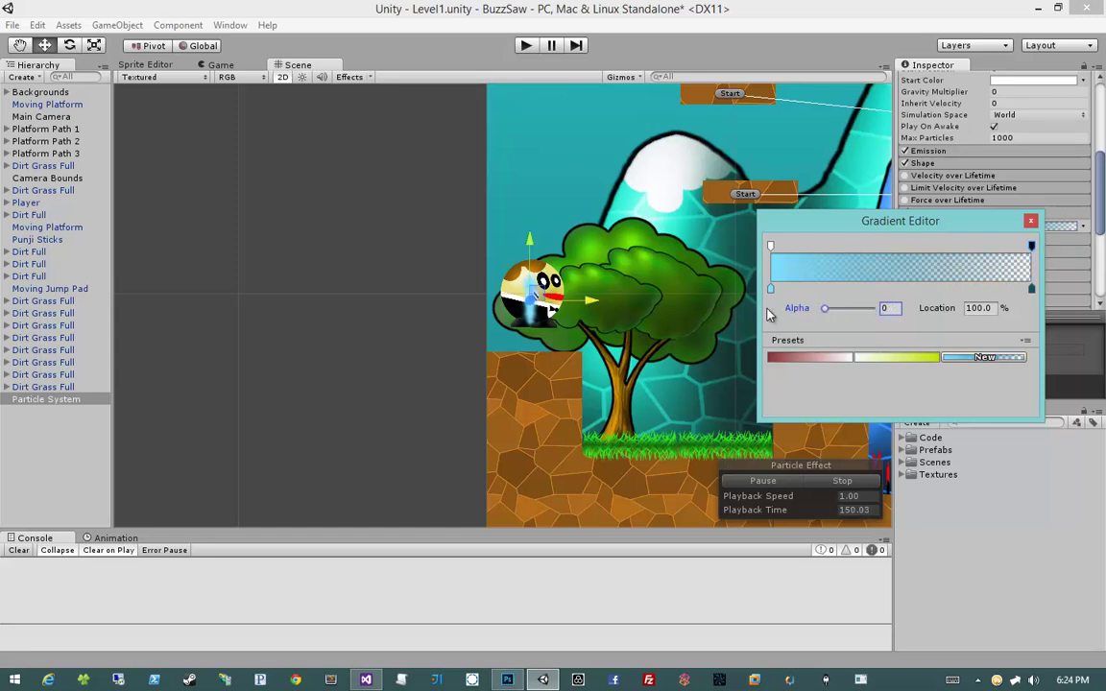
{"action": "left_click", "coordinate": [1031, 222]}
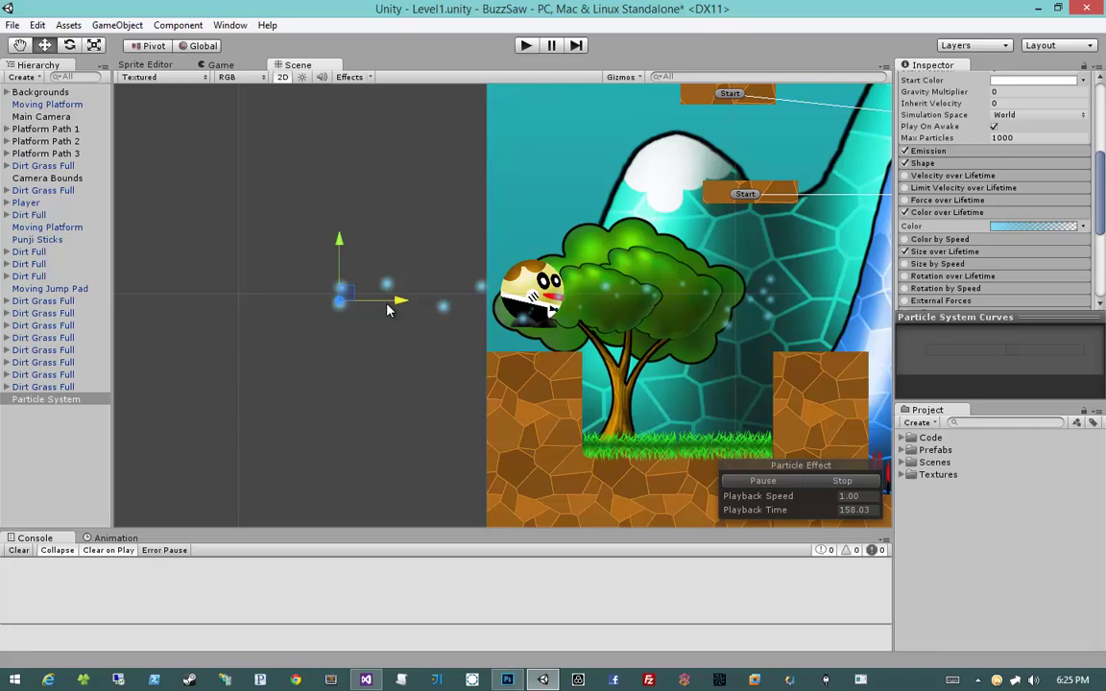
{"action": "left_click_drag", "start_coordinate": [388, 309], "coordinate": [591, 317]}
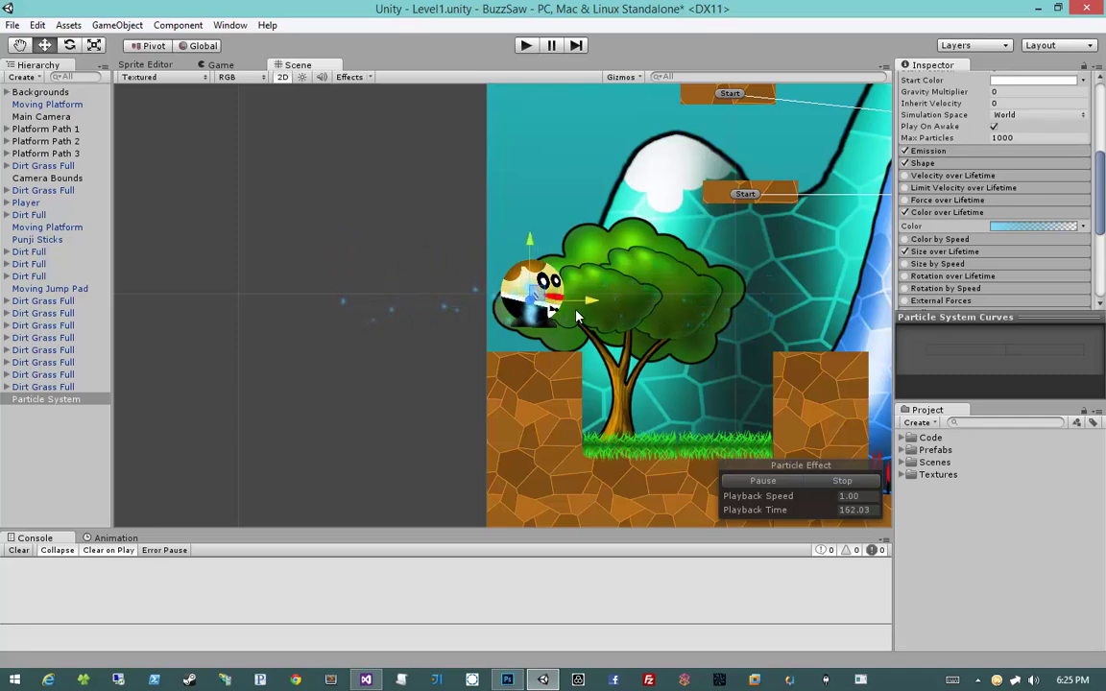
Collapse Color over Lifetime, set the Emission Rate to 70 and move the emitter to preview the denser trail
{"action": "left_click", "coordinate": [946, 212]}
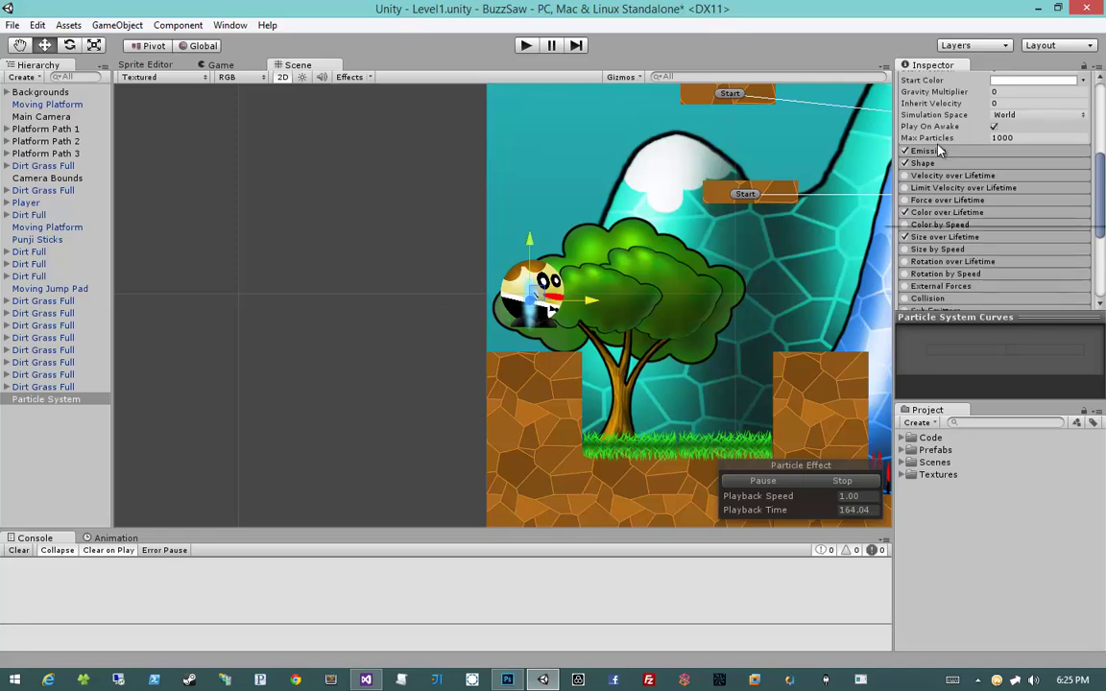
{"action": "left_click", "coordinate": [928, 152]}
{"action": "left_click", "coordinate": [1011, 165]}
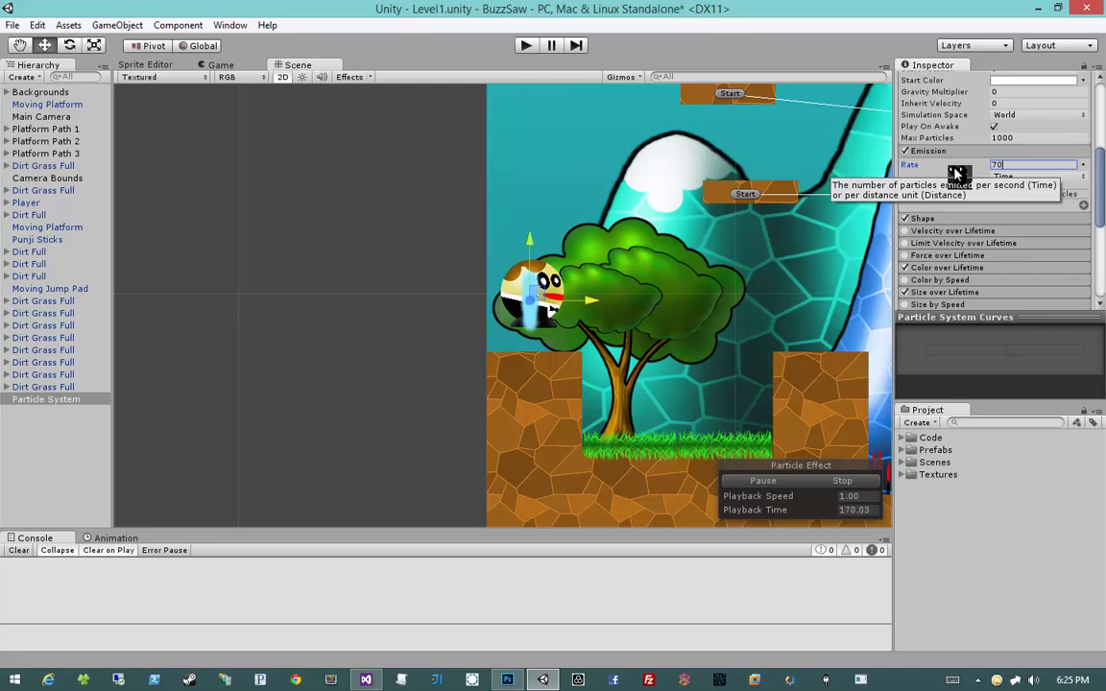
{"action": "mouse_move", "coordinate": [565, 312]}
{"action": "left_mouse_down"}
{"action": "mouse_move", "coordinate": [779, 312]}
{"action": "mouse_move", "coordinate": [552, 309]}
{"action": "left_mouse_up"}
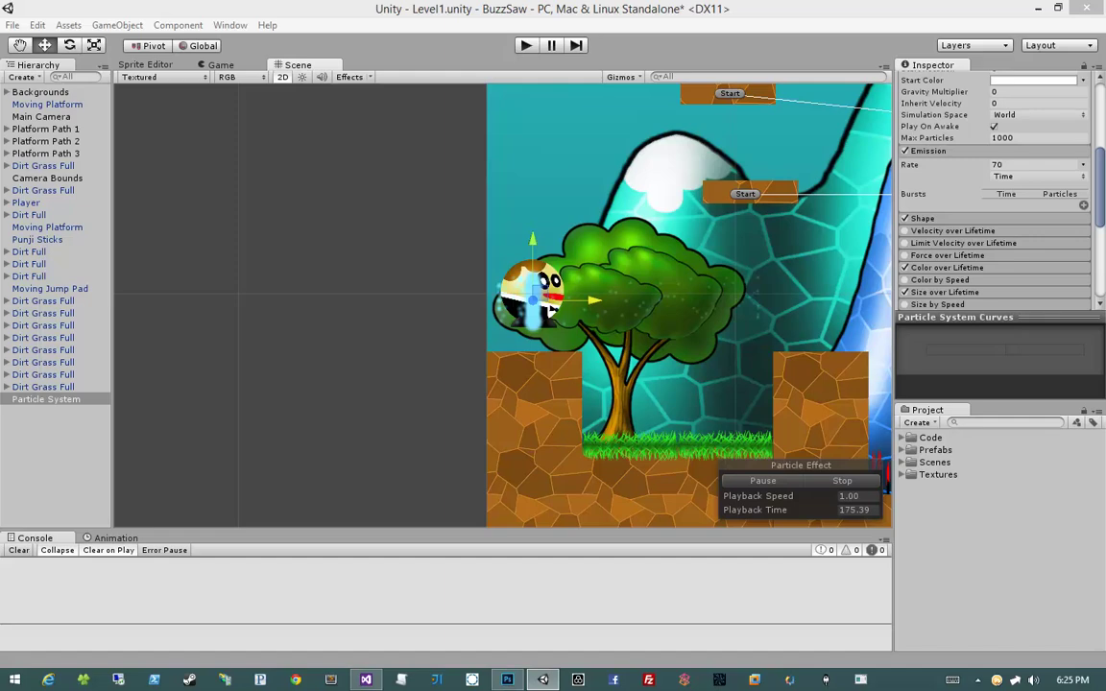
Change the particle emission Shape to Sphere and inspect the emitter up close
{"action": "left_click", "coordinate": [923, 219]}
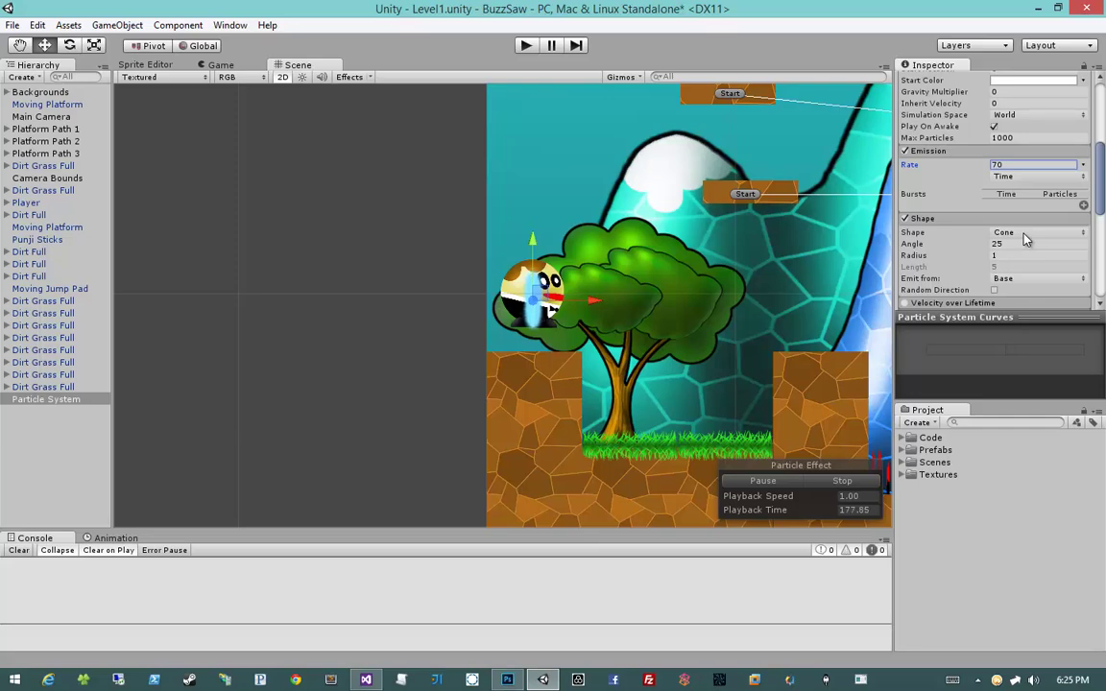
{"action": "left_click", "coordinate": [1026, 234]}
{"action": "left_click", "coordinate": [1042, 247]}
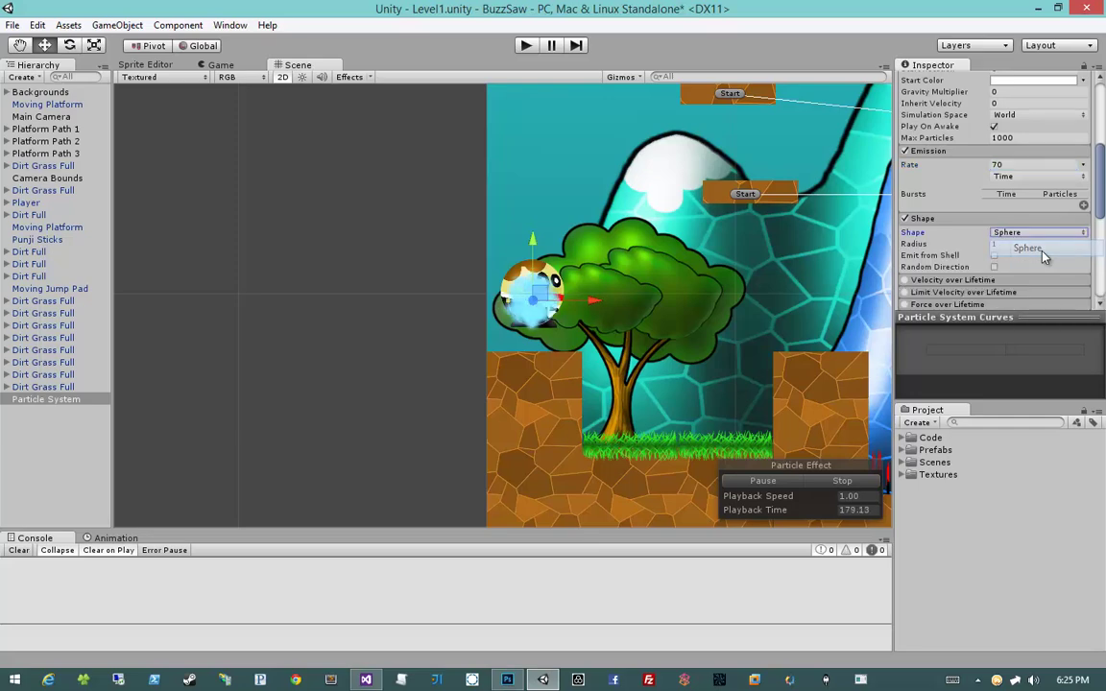
{"action": "scroll", "coordinate": [614, 308], "scroll_direction": "up", "scroll_amount": 15}
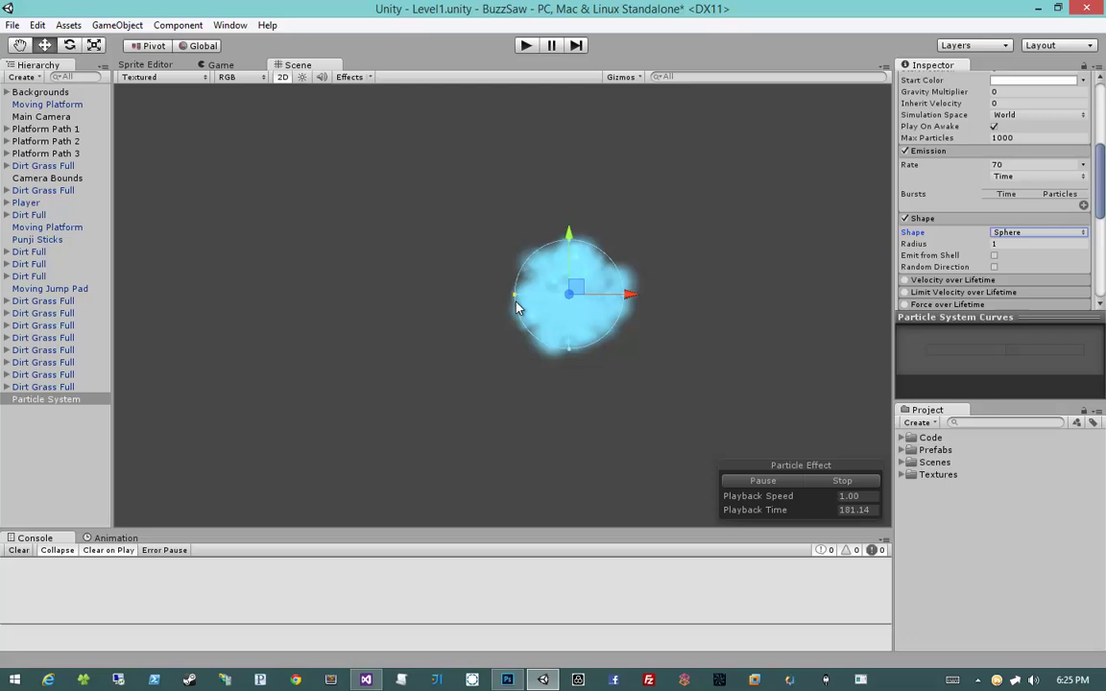
{"action": "scroll", "coordinate": [515, 304], "scroll_direction": "down", "scroll_amount": 14}
{"action": "middle_click_drag", "start_coordinate": [678, 303], "coordinate": [633, 302]}
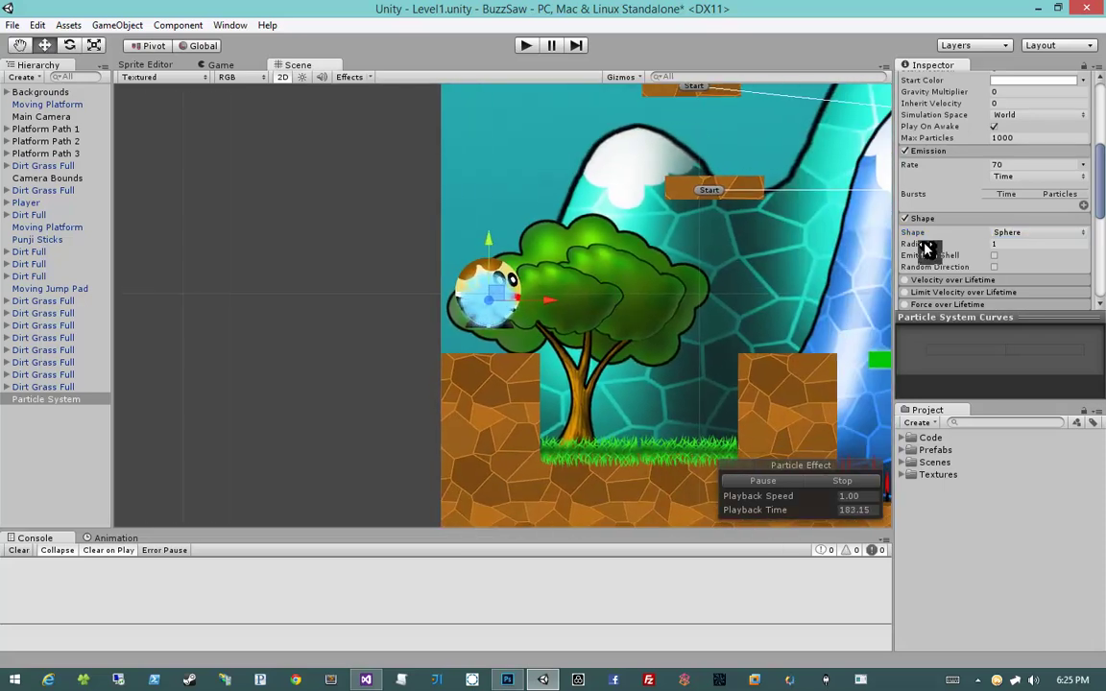
Reduce the emission sphere's Radius to 0.43 and move the emitter across the player to preview the narrower trail
{"action": "left_click_drag", "start_coordinate": [927, 248], "coordinate": [696, 307]}
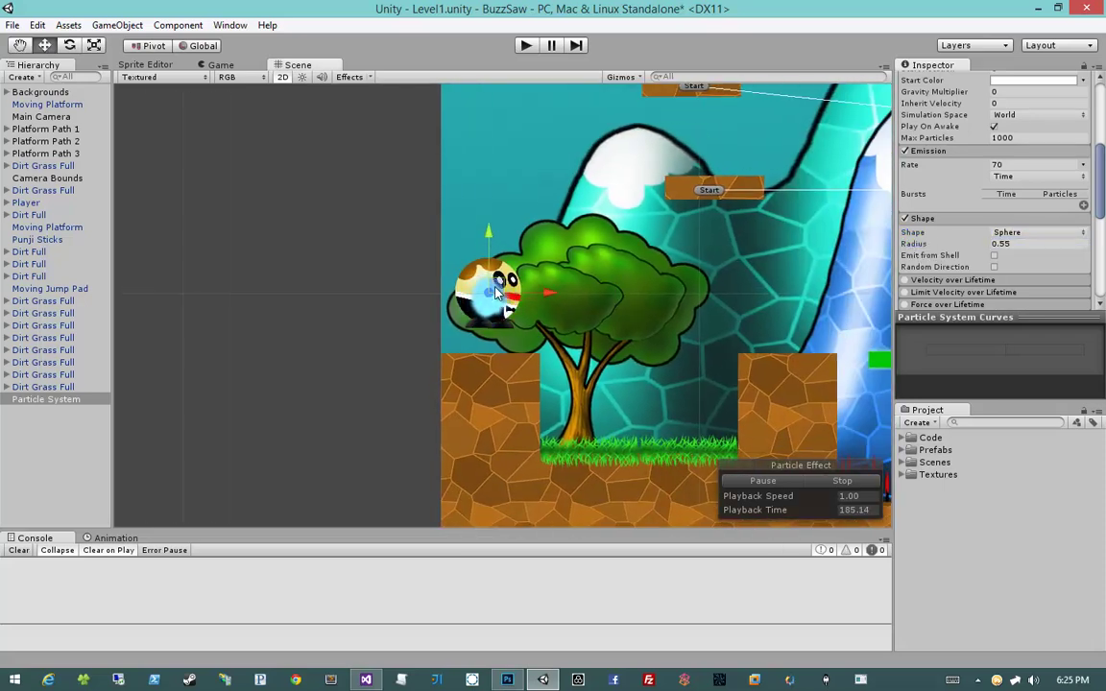
{"action": "left_click_drag", "start_coordinate": [496, 293], "coordinate": [491, 294]}
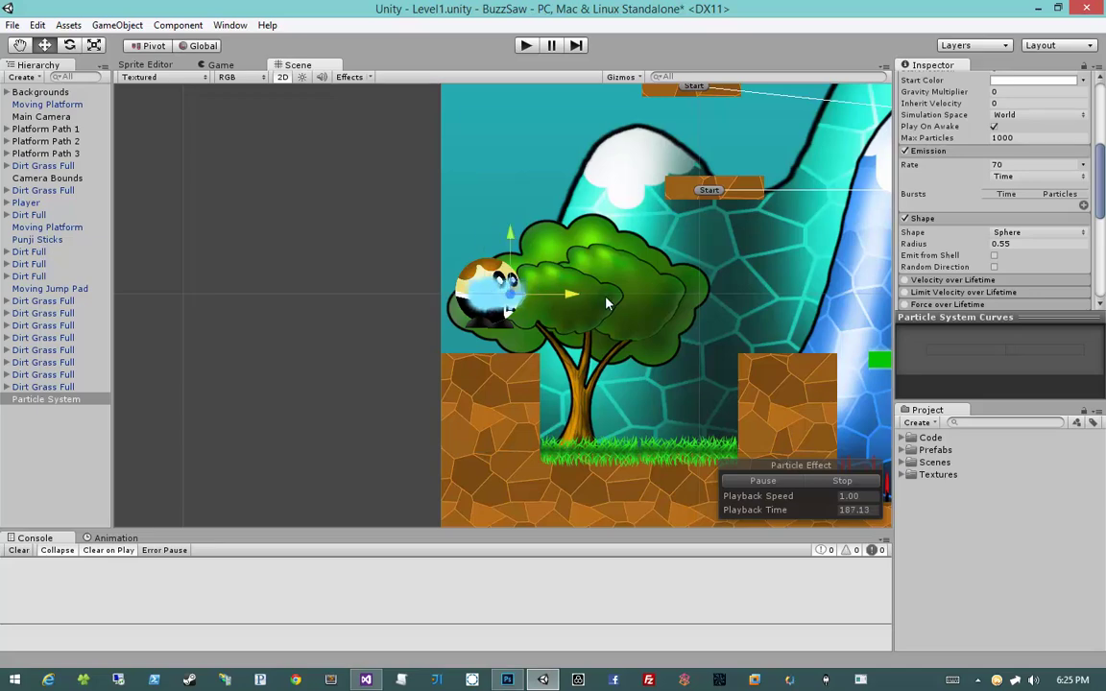
{"action": "left_click_drag", "start_coordinate": [607, 304], "coordinate": [540, 327]}
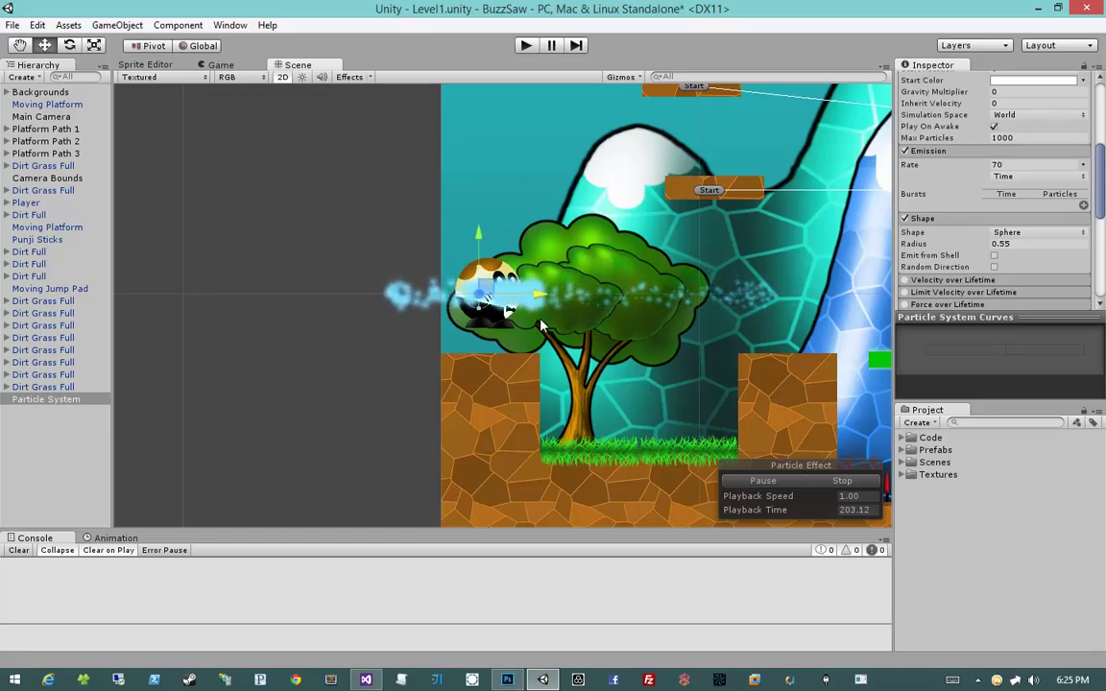
{"action": "left_click_drag", "start_coordinate": [965, 244], "coordinate": [939, 247]}
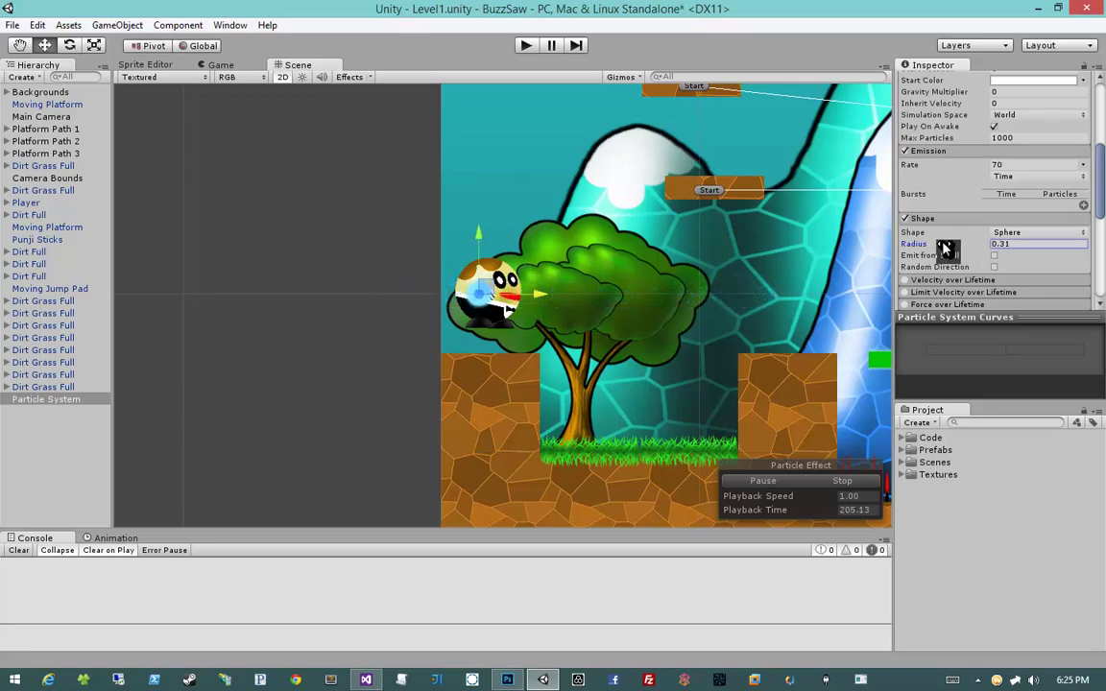
{"action": "mouse_move", "coordinate": [503, 292]}
{"action": "left_mouse_down"}
{"action": "mouse_move", "coordinate": [734, 301]}
{"action": "mouse_move", "coordinate": [502, 303]}
{"action": "mouse_move", "coordinate": [514, 306]}
{"action": "left_mouse_up"}
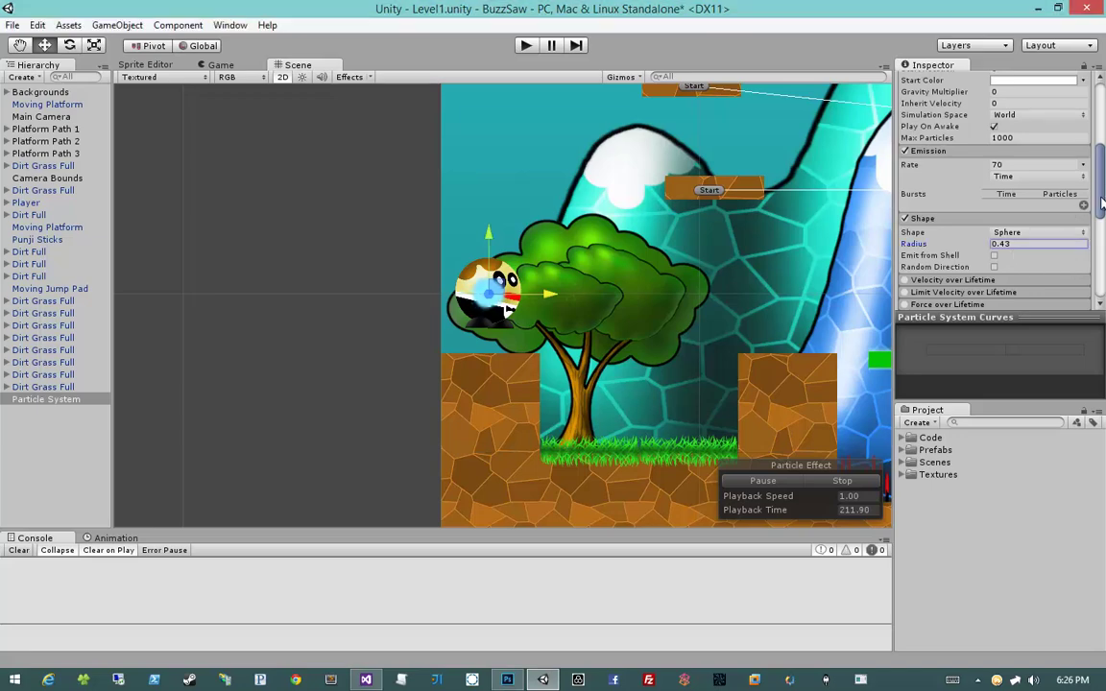
Switch the Color over Lifetime mode to Random Between Two Gradients
{"action": "scroll", "coordinate": [960, 211], "scroll_direction": "down", "scroll_amount": 3}
{"action": "left_click", "coordinate": [954, 206]}
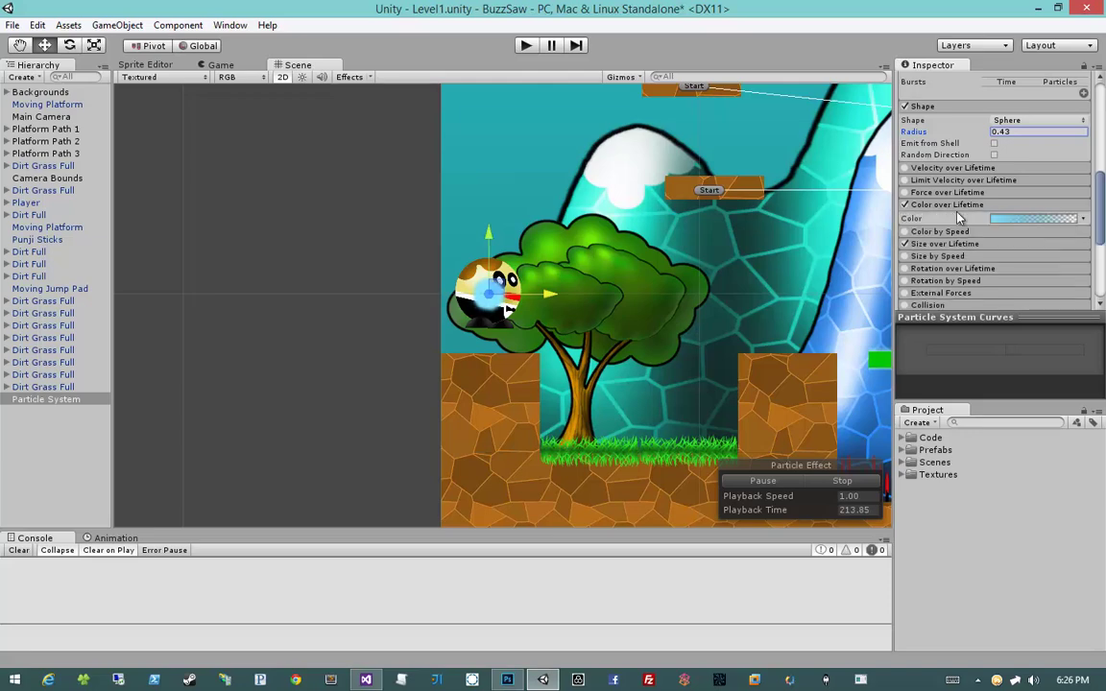
{"action": "left_click", "coordinate": [1082, 220]}
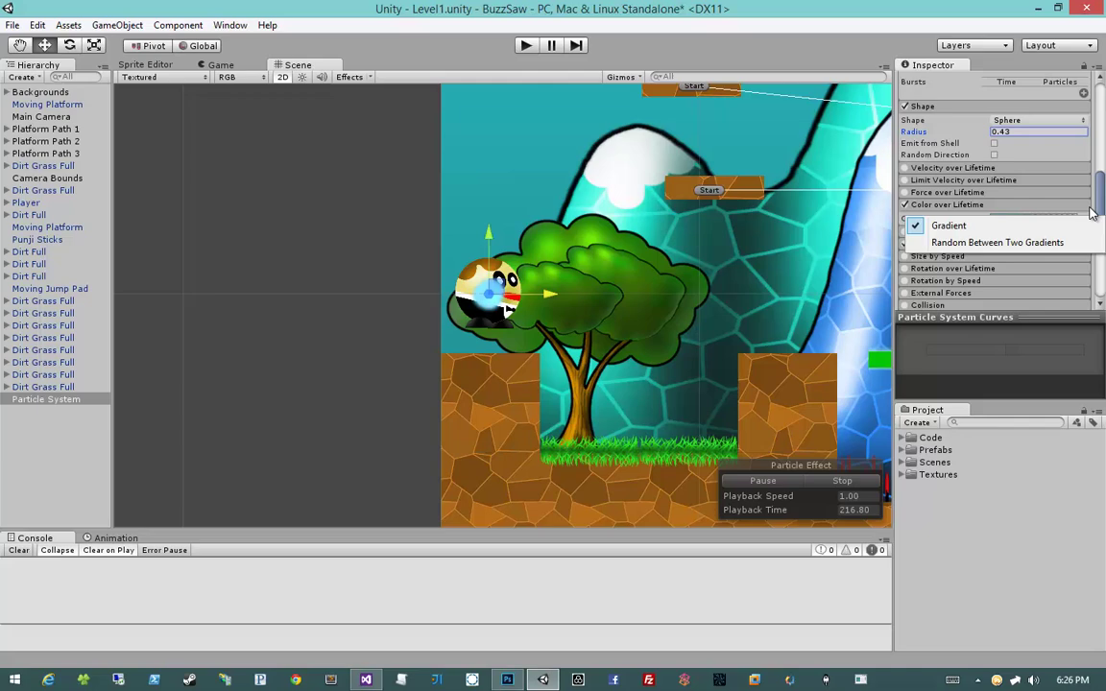
{"action": "left_click", "coordinate": [1045, 242]}
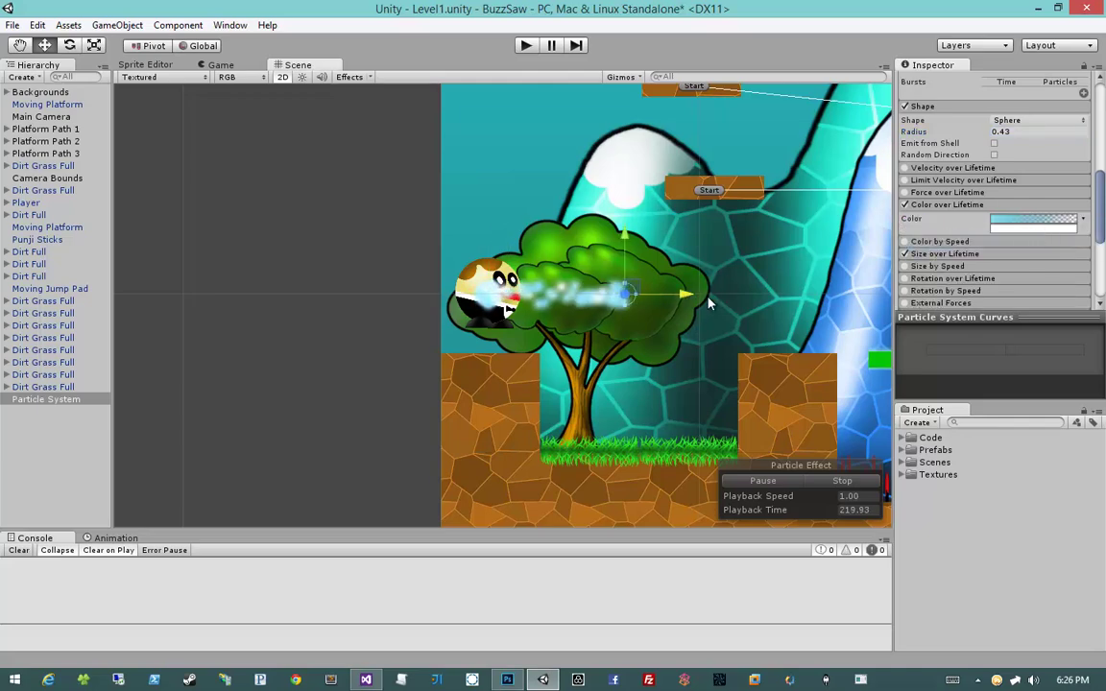
Set the ending alpha of the second, white Color over Lifetime gradient to 0 and preview the trail by moving the emitter
{"action": "left_click", "coordinate": [1013, 229]}
{"action": "left_click", "coordinate": [1029, 248]}
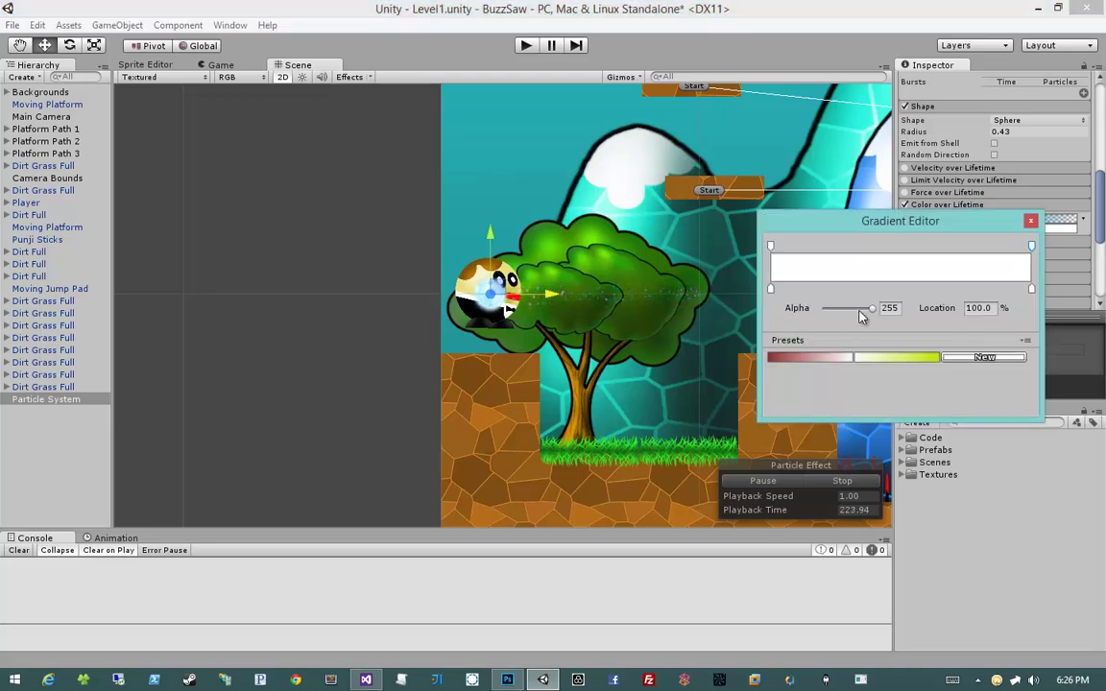
{"action": "left_click_drag", "start_coordinate": [861, 312], "coordinate": [785, 310]}
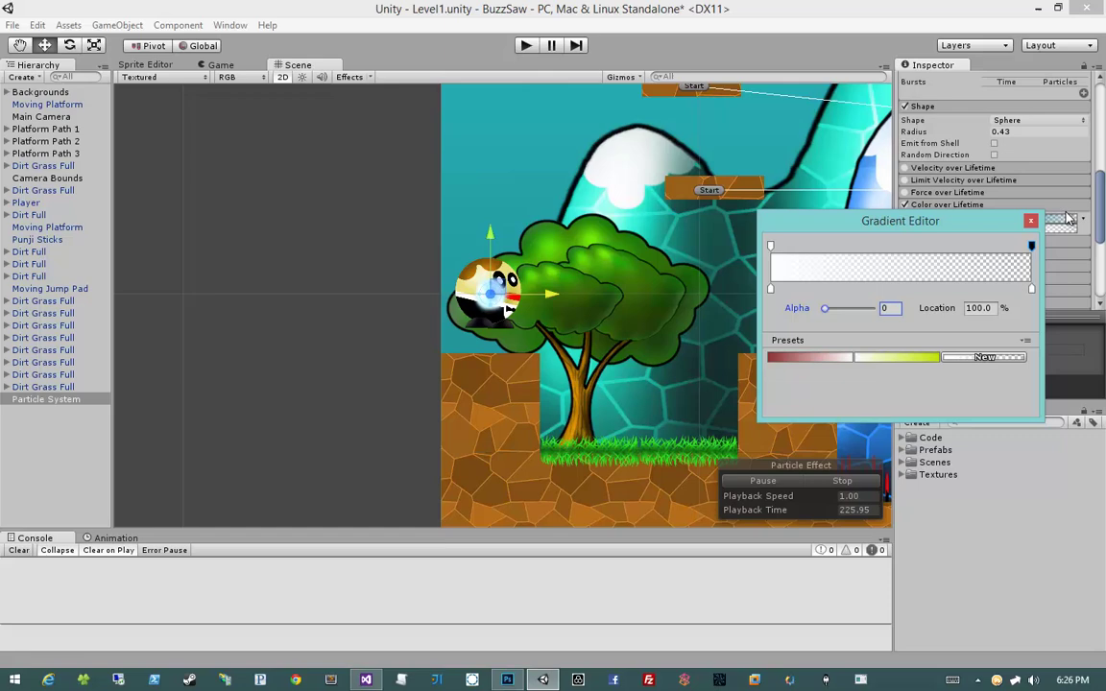
{"action": "left_click", "coordinate": [1033, 223]}
{"action": "mouse_move", "coordinate": [552, 293]}
{"action": "left_mouse_down"}
{"action": "mouse_move", "coordinate": [840, 301]}
{"action": "mouse_move", "coordinate": [550, 296]}
{"action": "left_mouse_up"}
Change the starting colour key of the first Color over Lifetime gradient to pale yellow and move the emitter sideways to preview the trail
{"action": "left_click", "coordinate": [1020, 225]}
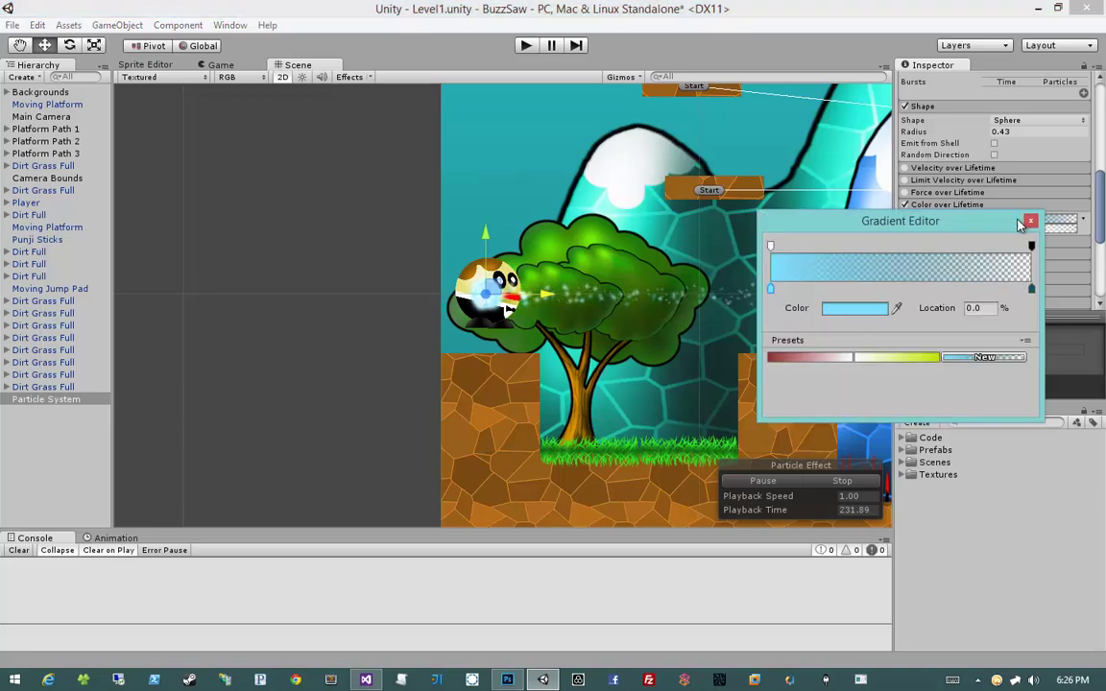
{"action": "double_click", "coordinate": [770, 291]}
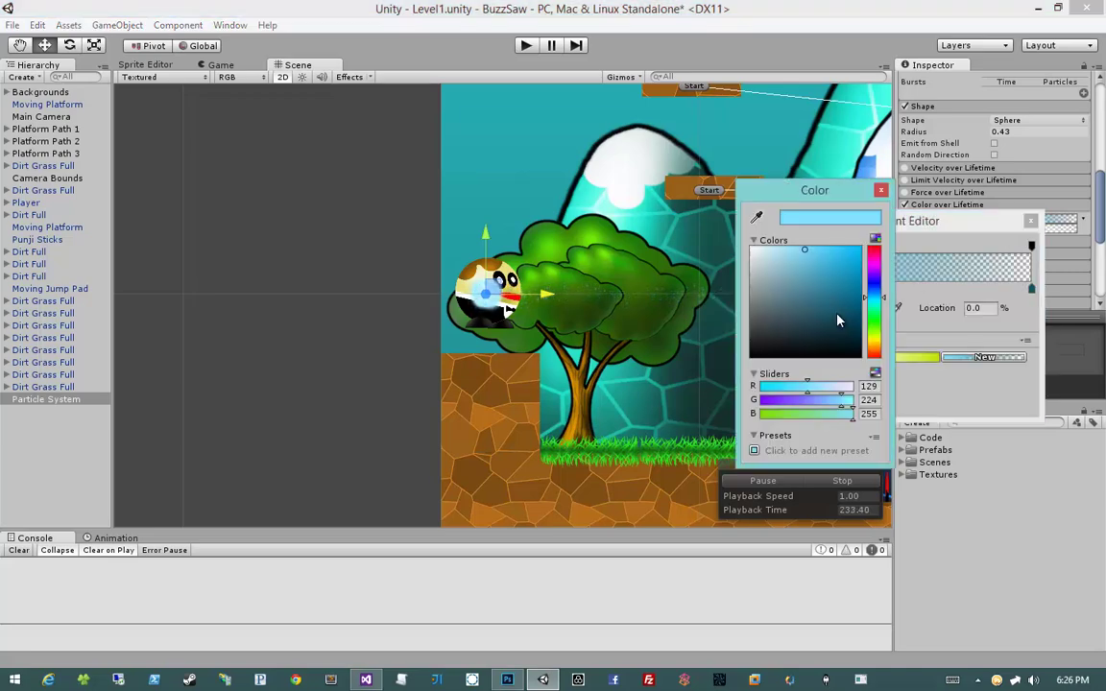
{"action": "left_click", "coordinate": [875, 252]}
{"action": "mouse_move", "coordinate": [875, 252]}
{"action": "left_mouse_down"}
{"action": "mouse_move", "coordinate": [880, 294]}
{"action": "mouse_move", "coordinate": [882, 275]}
{"action": "mouse_move", "coordinate": [884, 284]}
{"action": "mouse_move", "coordinate": [799, 258]}
{"action": "left_mouse_up"}
{"action": "left_click", "coordinate": [863, 255]}
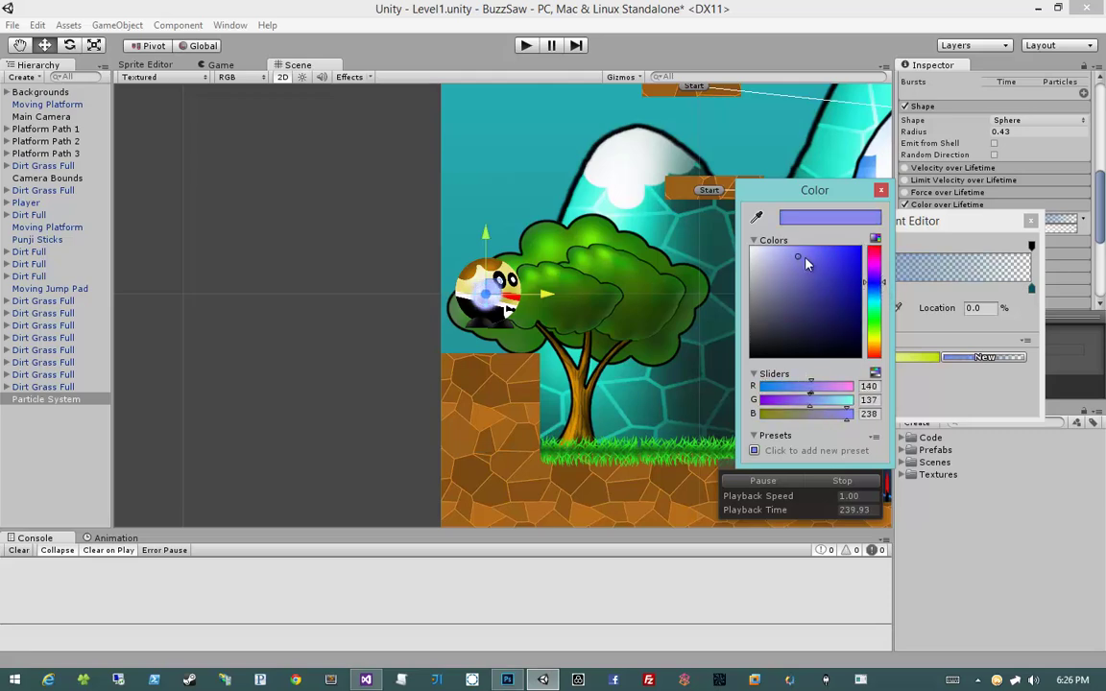
{"action": "left_click", "coordinate": [875, 304]}
{"action": "left_click_drag", "start_coordinate": [880, 309], "coordinate": [883, 346]}
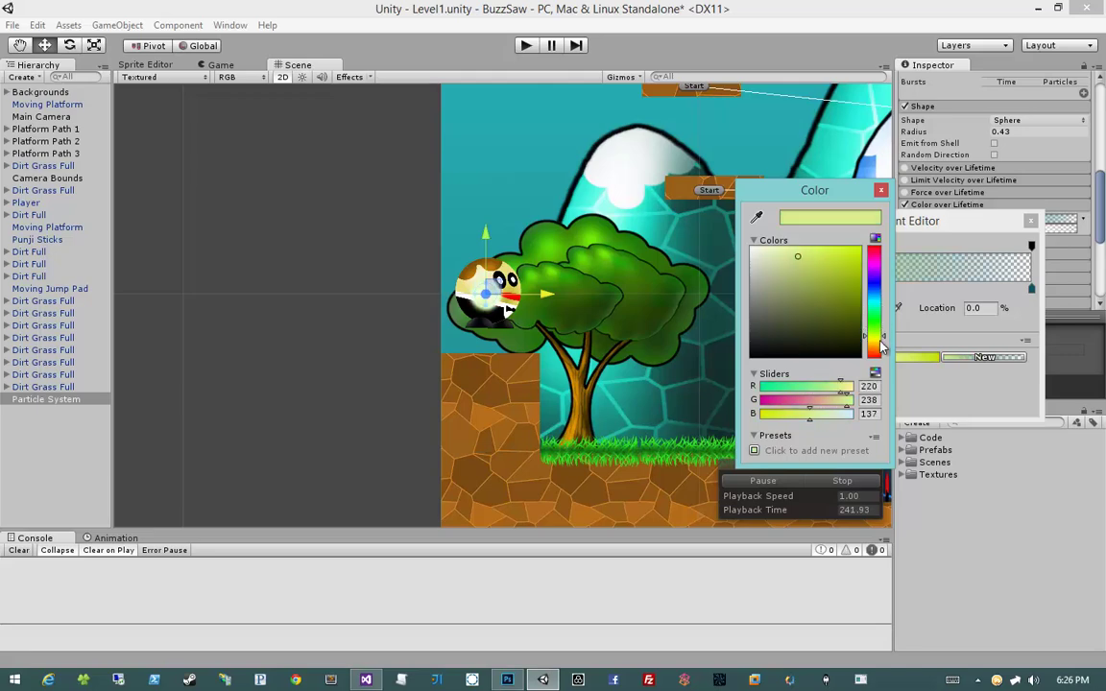
{"action": "left_click", "coordinate": [880, 191]}
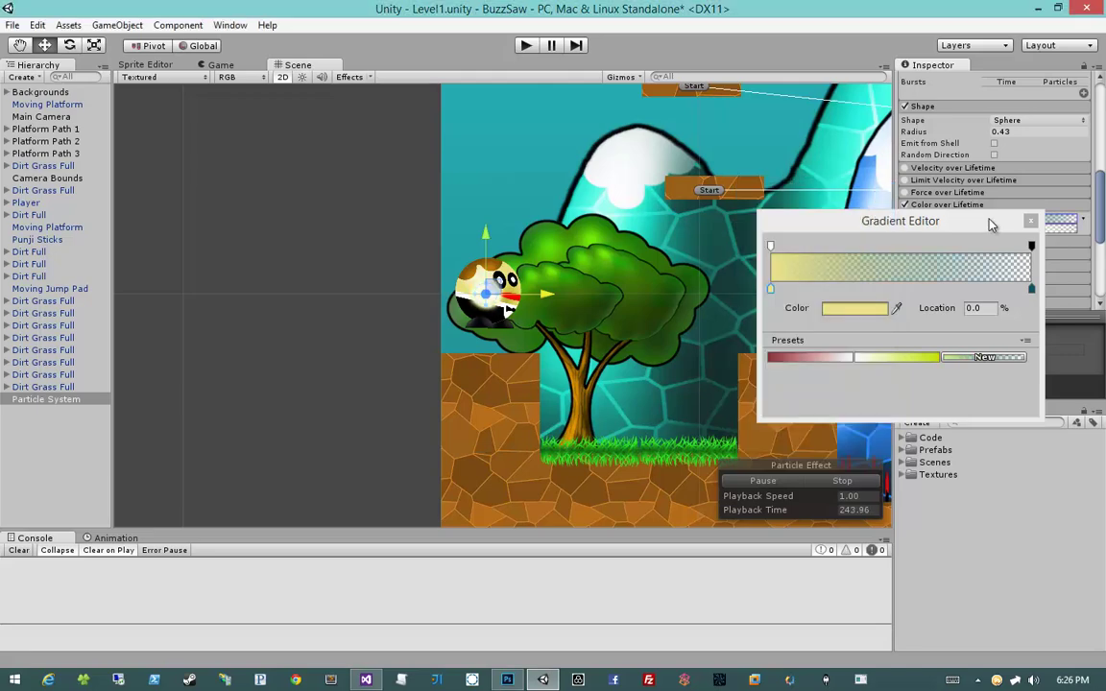
{"action": "left_click", "coordinate": [1030, 223]}
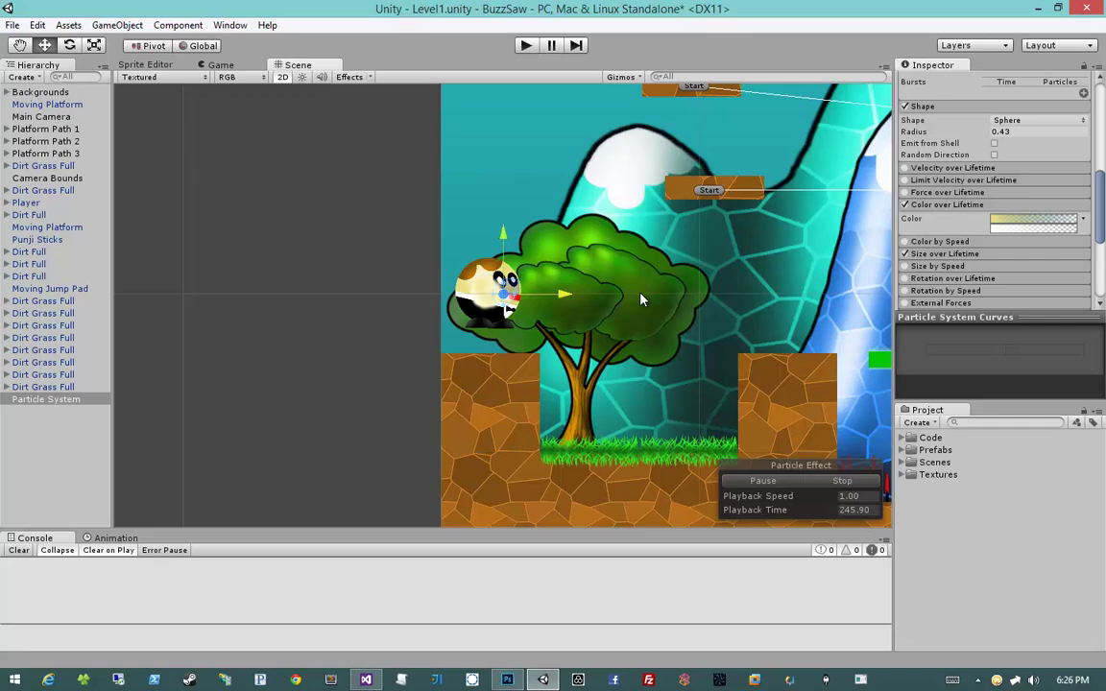
{"action": "left_click_drag", "start_coordinate": [755, 301], "coordinate": [552, 305]}
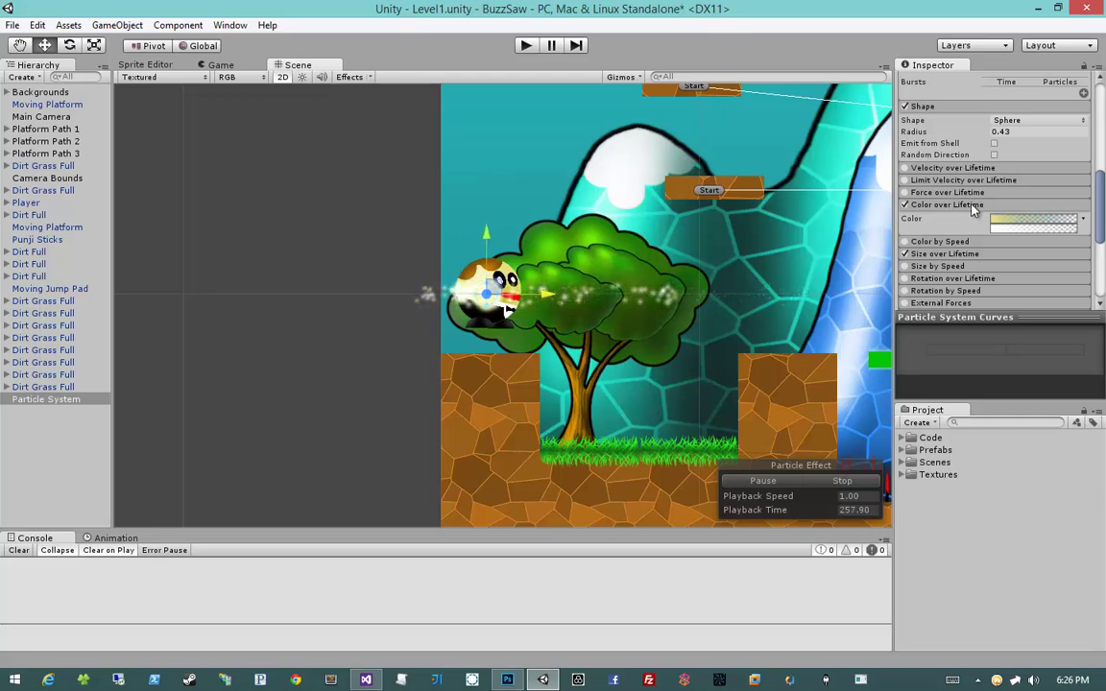
Set the Emission Rate to 90 and move the emitter across the player to preview the trail
{"action": "scroll", "coordinate": [975, 209], "scroll_direction": "up", "scroll_amount": 2}
{"action": "left_click", "coordinate": [1017, 99]}
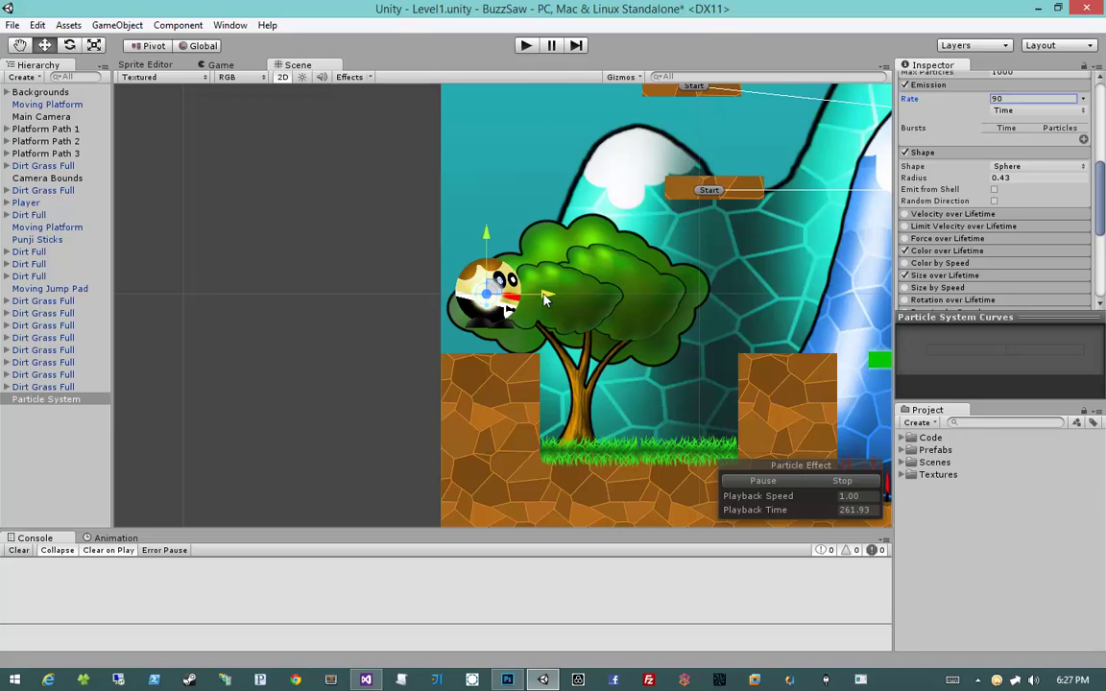
{"action": "mouse_move", "coordinate": [544, 295]}
{"action": "left_mouse_down"}
{"action": "mouse_move", "coordinate": [826, 300]}
{"action": "mouse_move", "coordinate": [457, 309]}
{"action": "mouse_move", "coordinate": [654, 308]}
{"action": "mouse_move", "coordinate": [514, 305]}
{"action": "mouse_move", "coordinate": [550, 303]}
{"action": "left_mouse_up"}
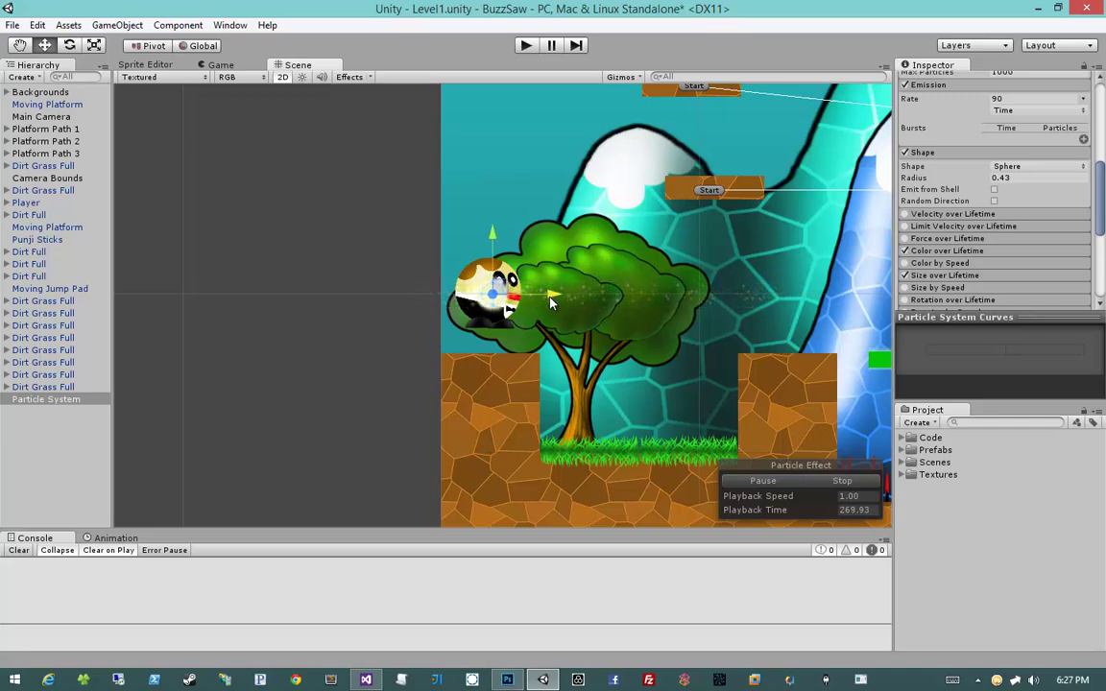
Make the Particle System a child of Player, nudge it onto the character's centre and start the game
{"action": "left_click", "coordinate": [6, 204]}
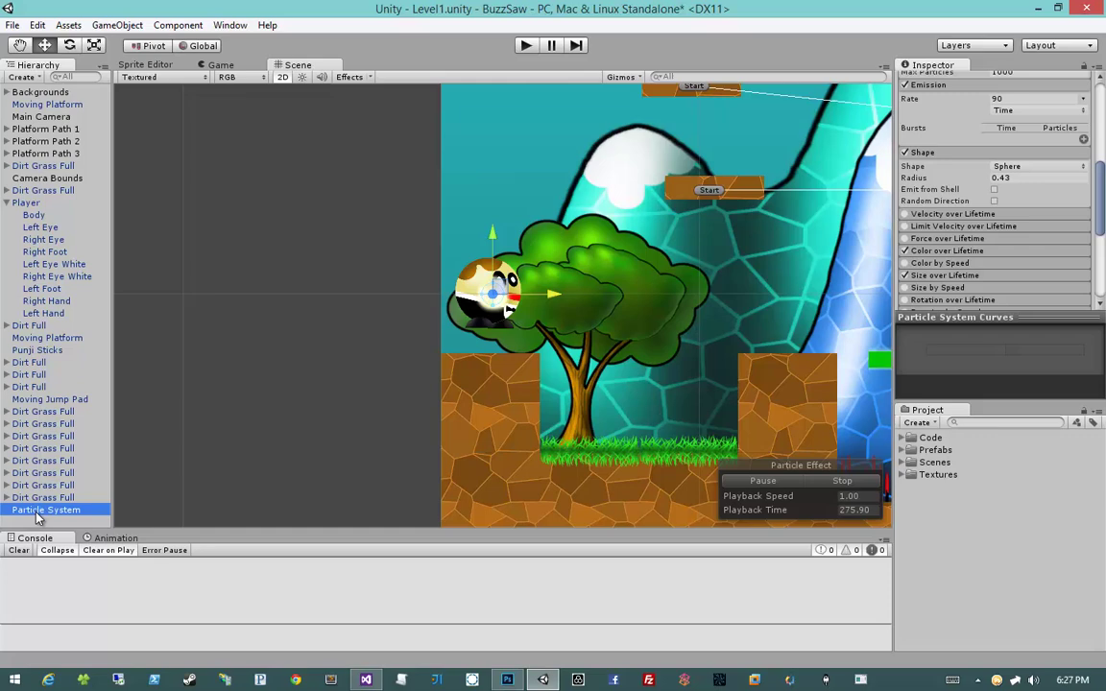
{"action": "left_click_drag", "start_coordinate": [39, 519], "coordinate": [48, 207]}
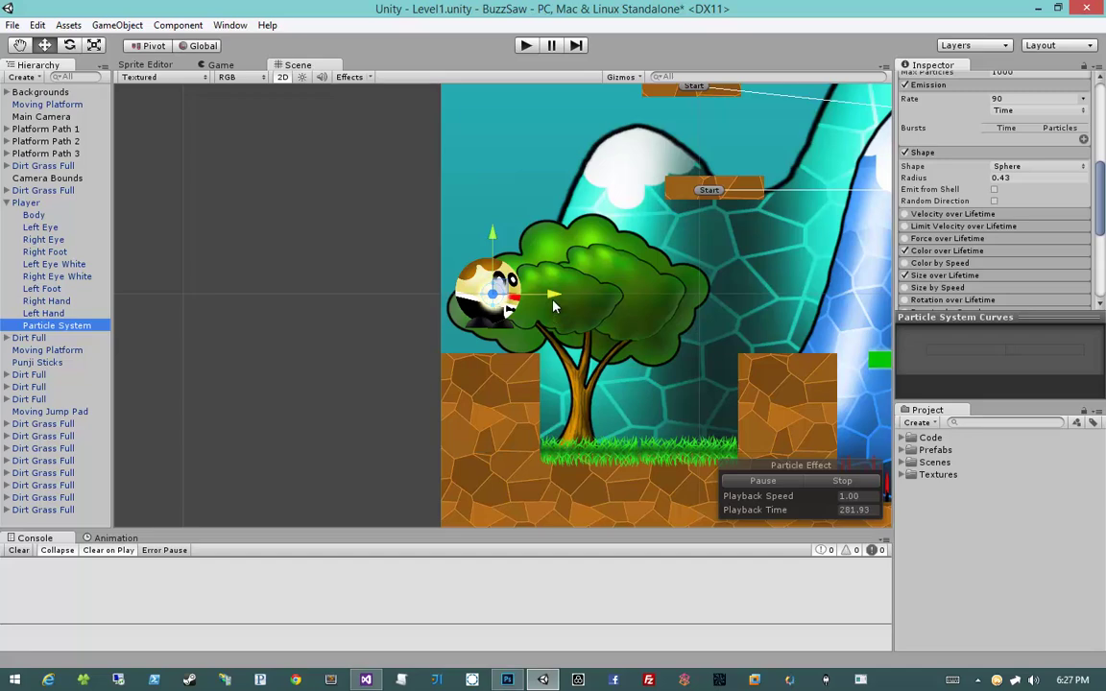
{"action": "left_click_drag", "start_coordinate": [552, 299], "coordinate": [547, 299]}
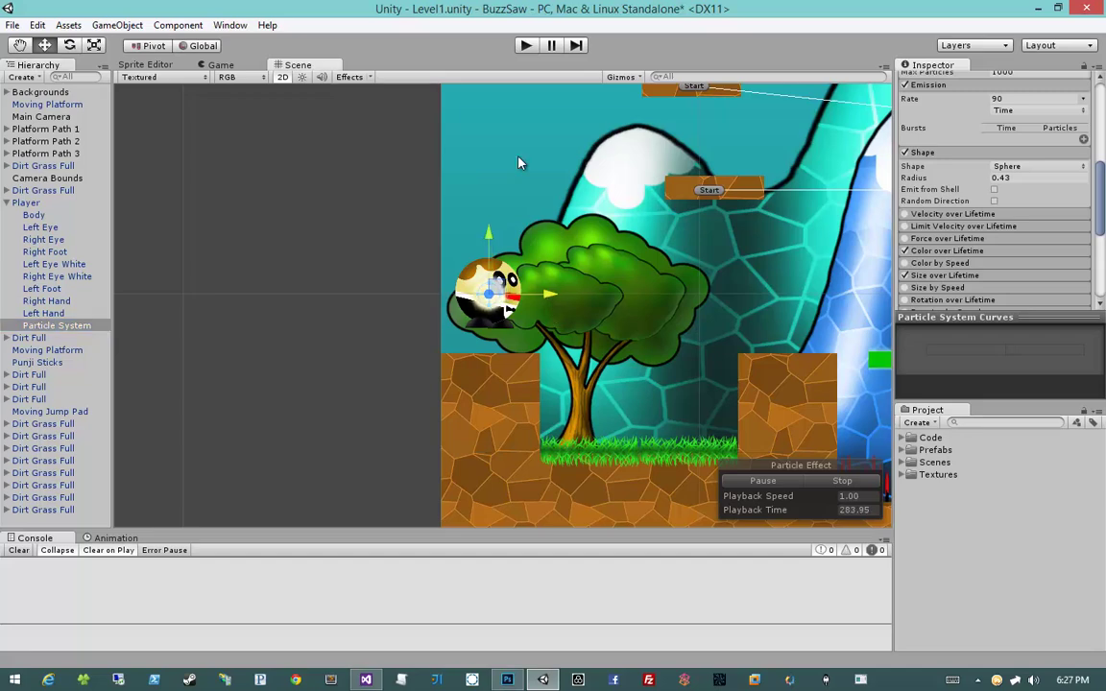
{"action": "left_click", "coordinate": [526, 46]}
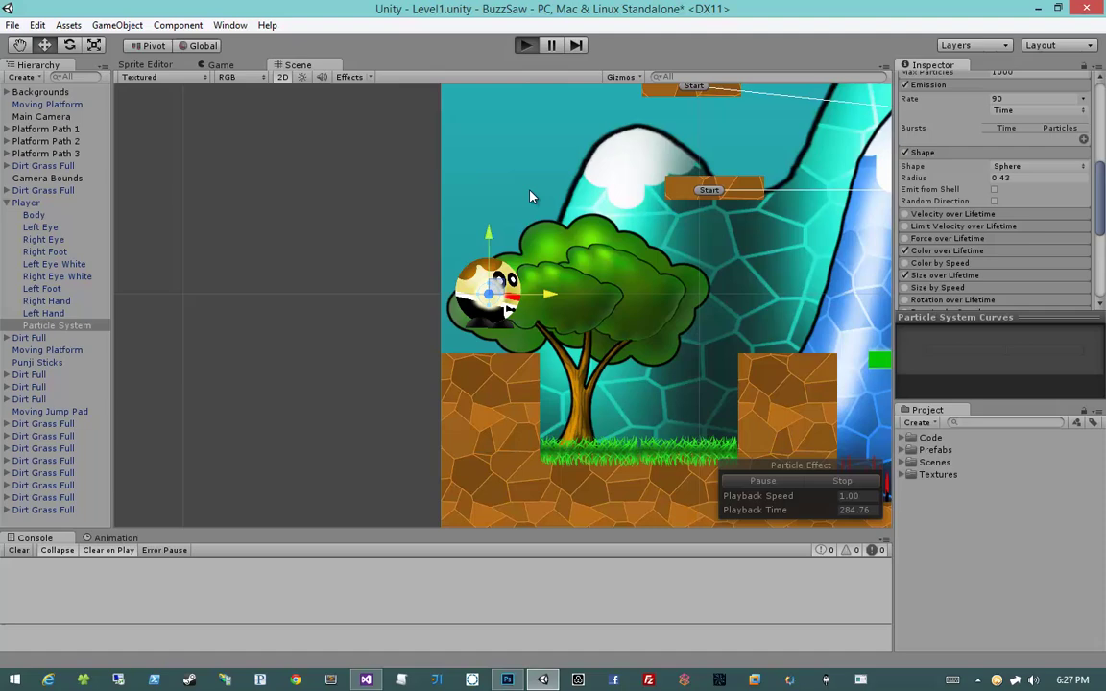
Run and jump the player across the blocks in both directions to examine the particle trail, and end the playtest
{"action": "key", "text": "d"}
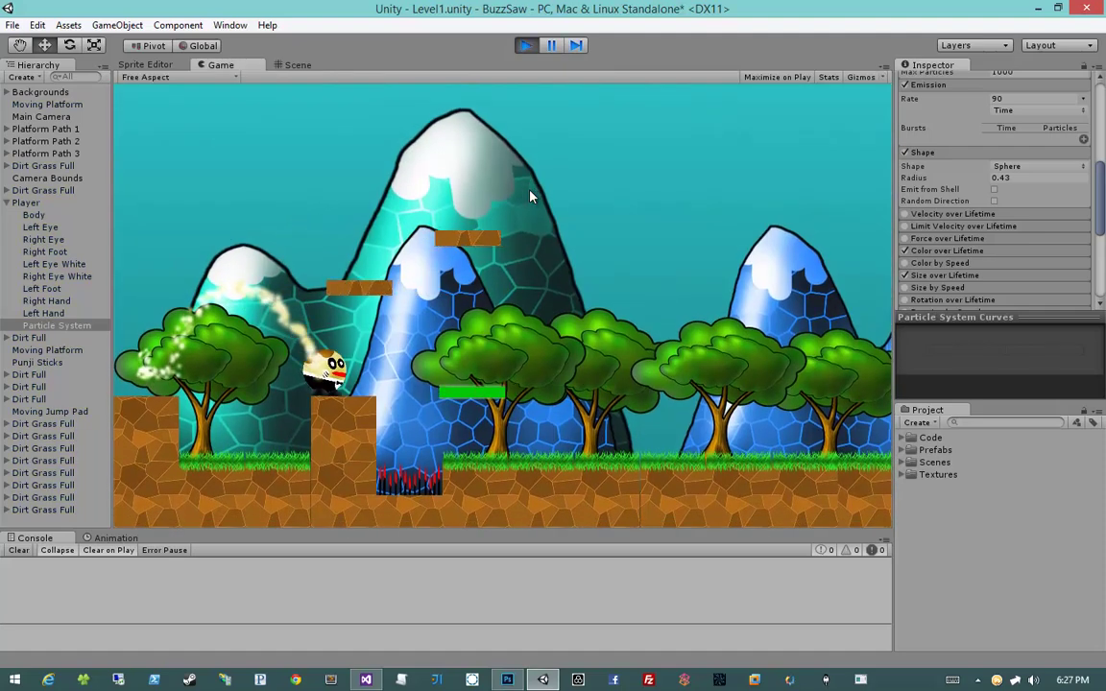
{"action": "key", "text": "space"}
{"action": "key", "text": "a"}
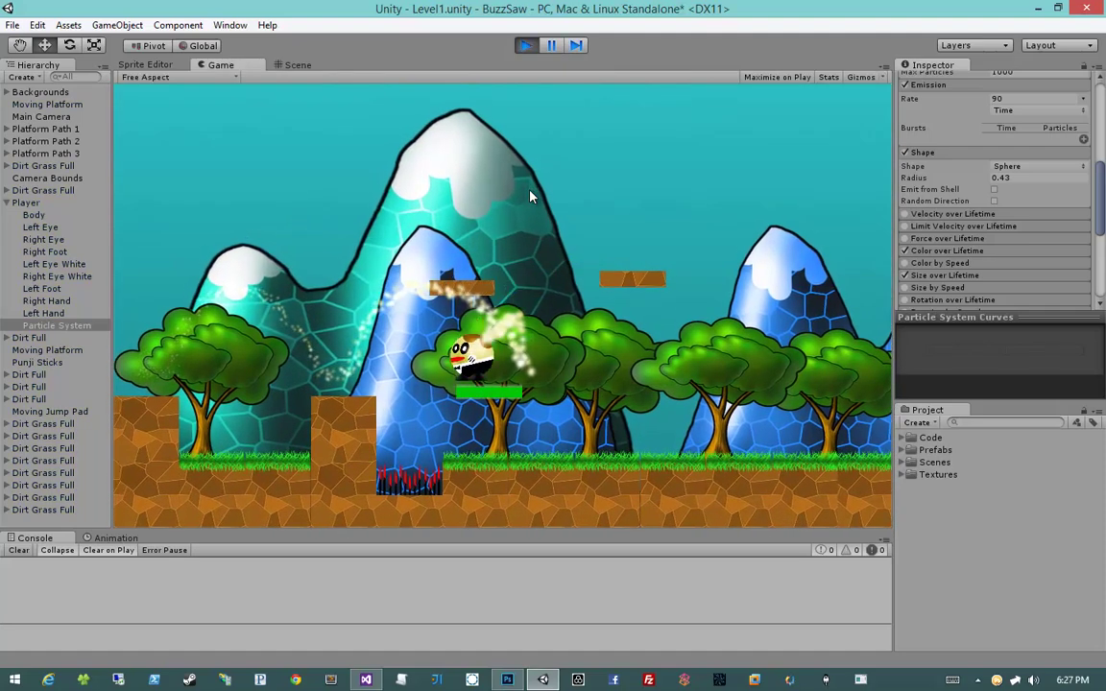
{"action": "key", "text": "space"}
{"action": "key", "text": "d"}
{"action": "key", "text": "space"}
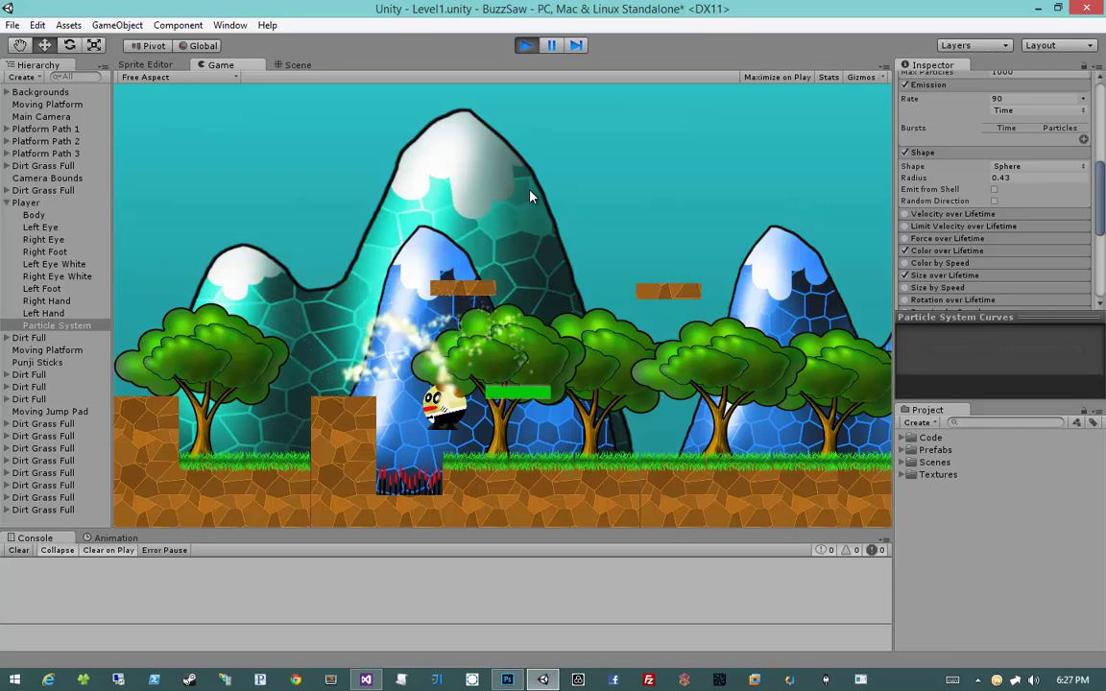
{"action": "key", "text": "a"}
{"action": "key", "text": "space"}
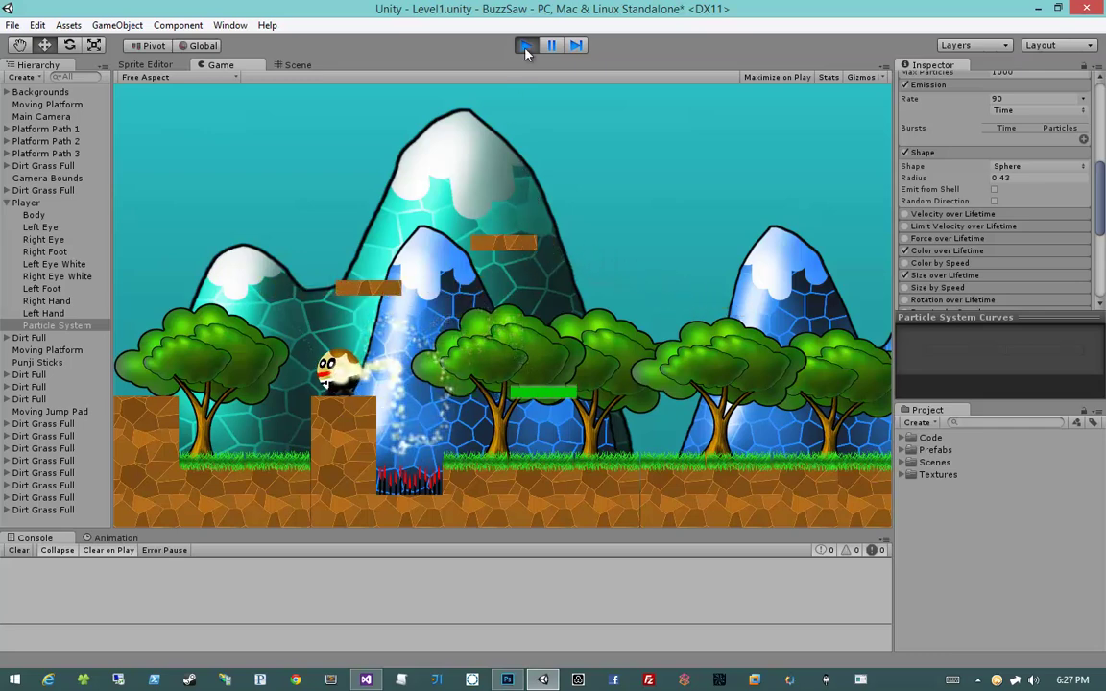
{"action": "left_click", "coordinate": [525, 45]}
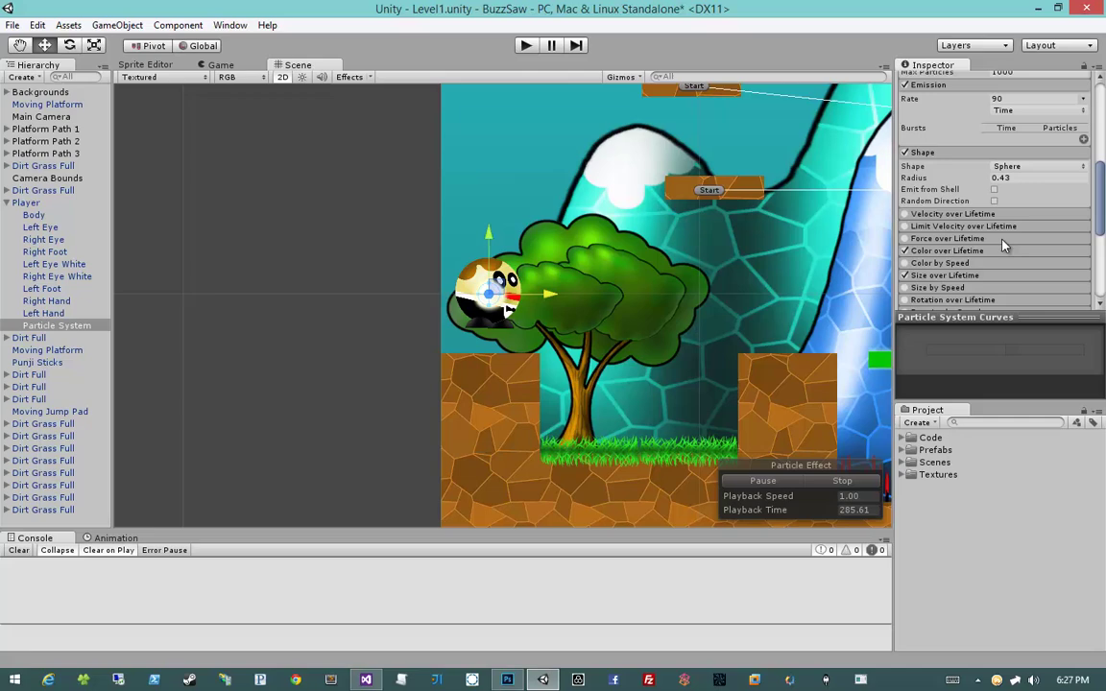
Set the particle Start Lifetime to 2 and move the emitter horizontally back onto the player to preview the trail
{"action": "scroll", "coordinate": [996, 236], "scroll_direction": "up", "scroll_amount": 5}
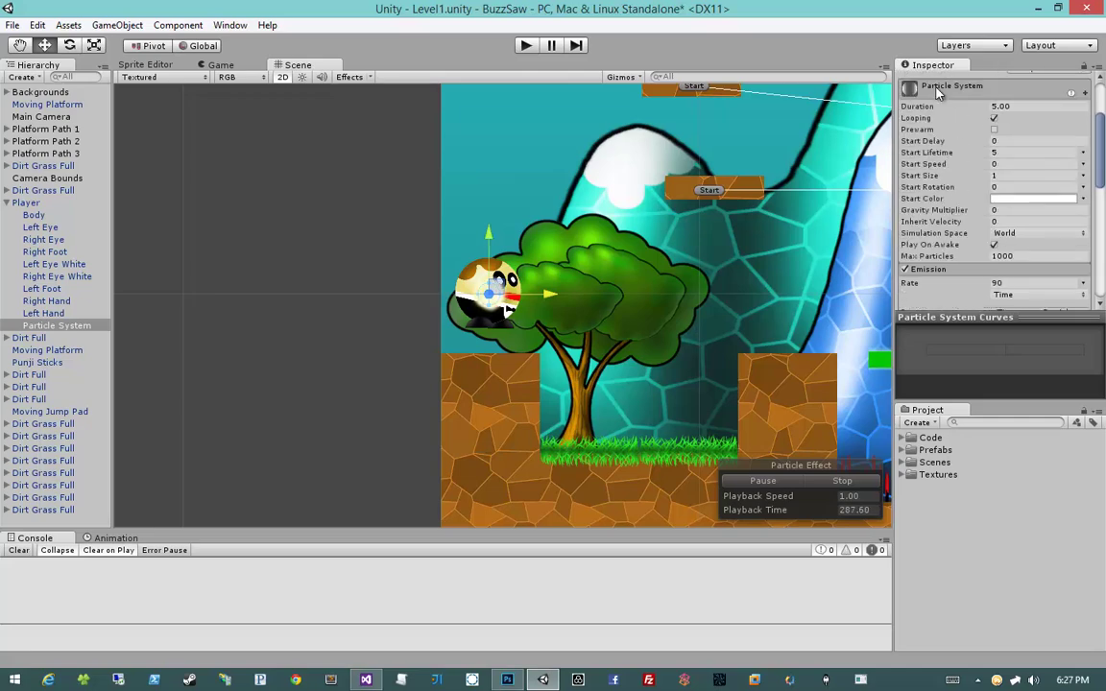
{"action": "left_click", "coordinate": [1050, 107]}
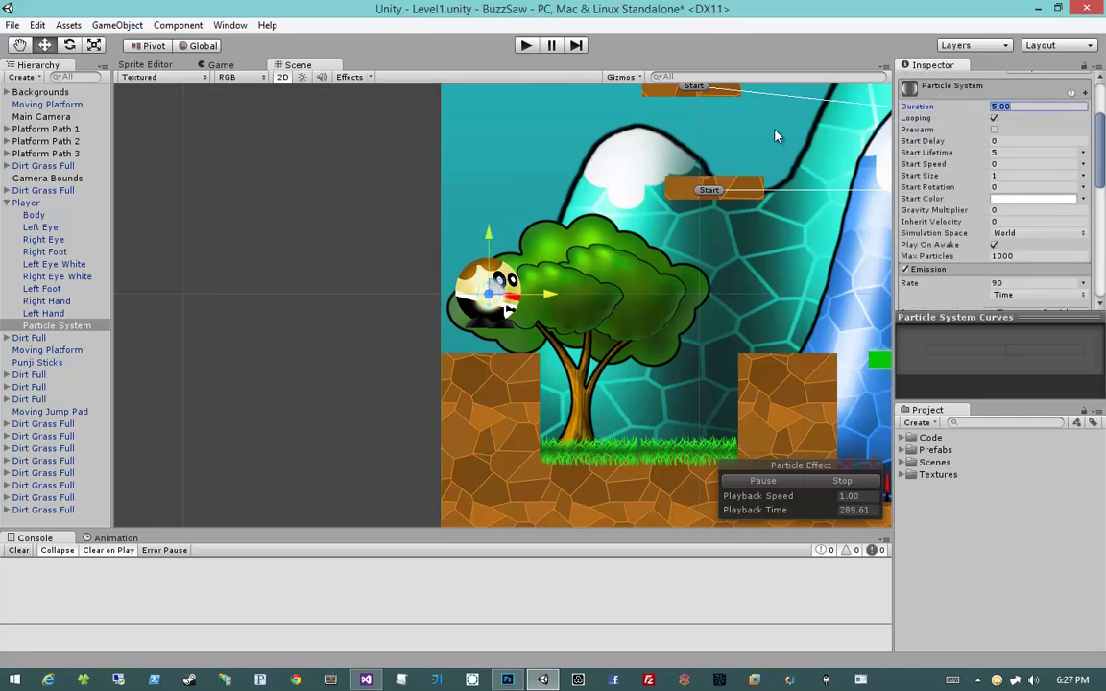
{"action": "left_click", "coordinate": [1013, 154]}
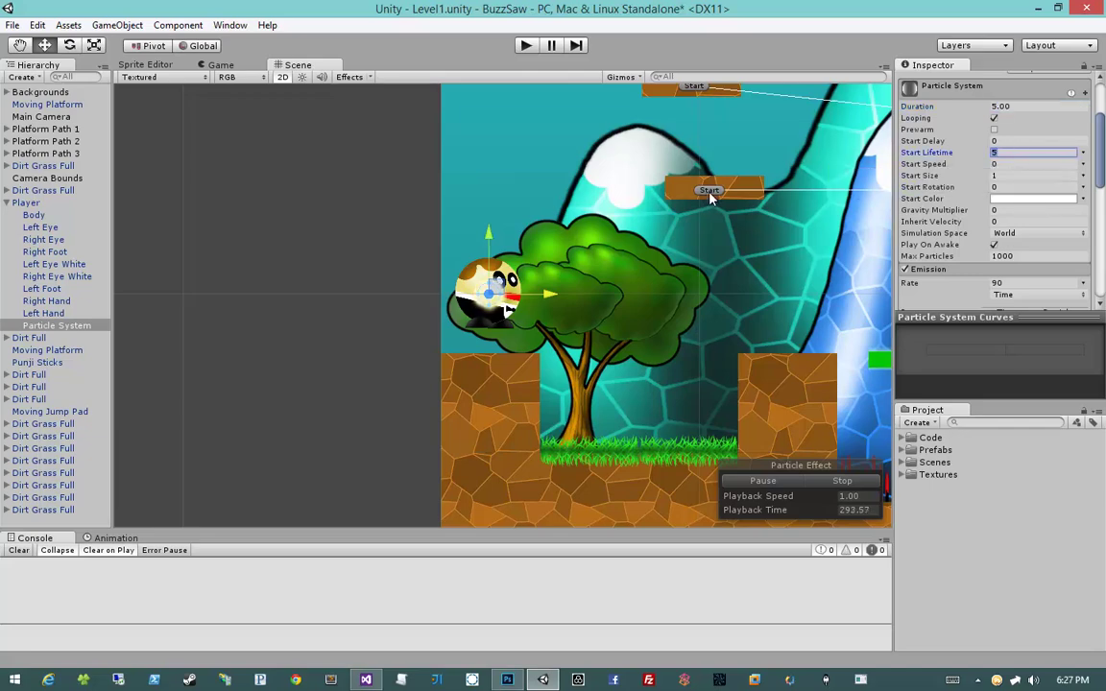
{"action": "type", "text": "2"}
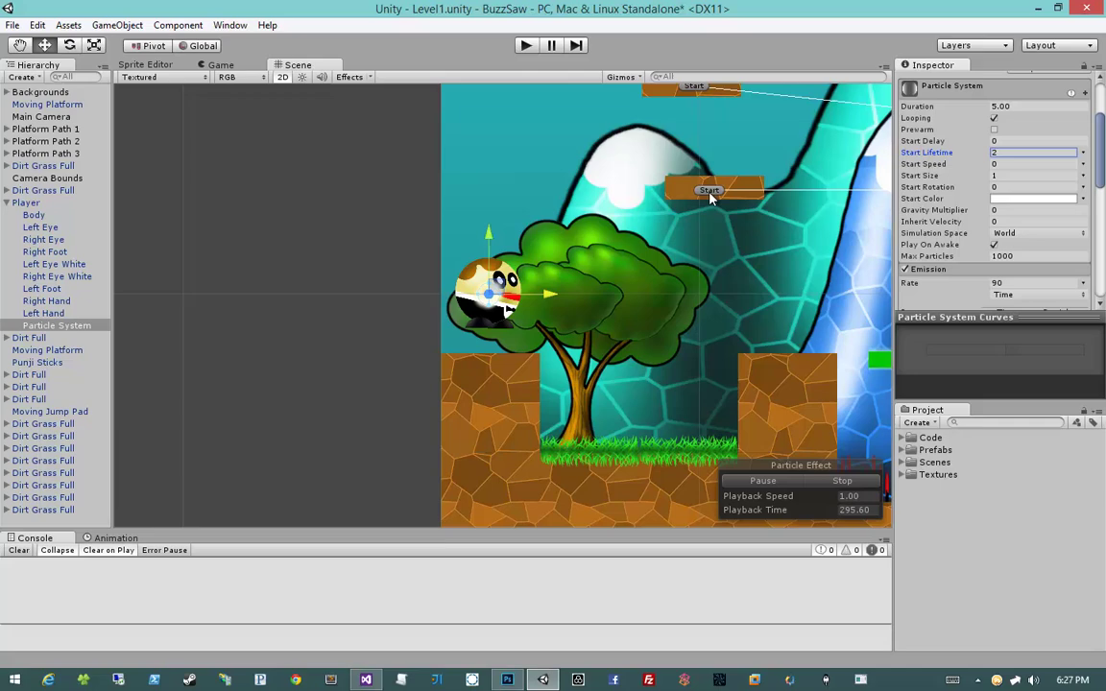
{"action": "key", "text": "Return"}
{"action": "left_click_drag", "start_coordinate": [740, 301], "coordinate": [561, 296]}
Playtest the trail with the shorter particle lifetime by running and jumping around the spike pit, and stop the game
{"action": "left_click", "coordinate": [525, 47]}
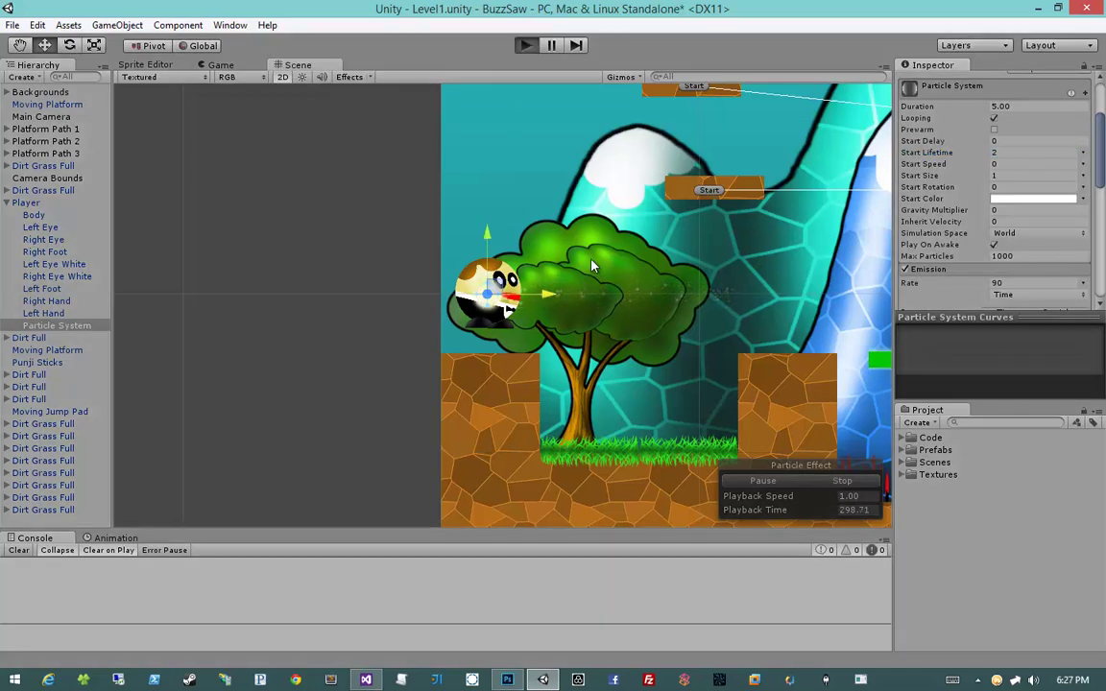
{"action": "key", "text": "ctrl+p"}
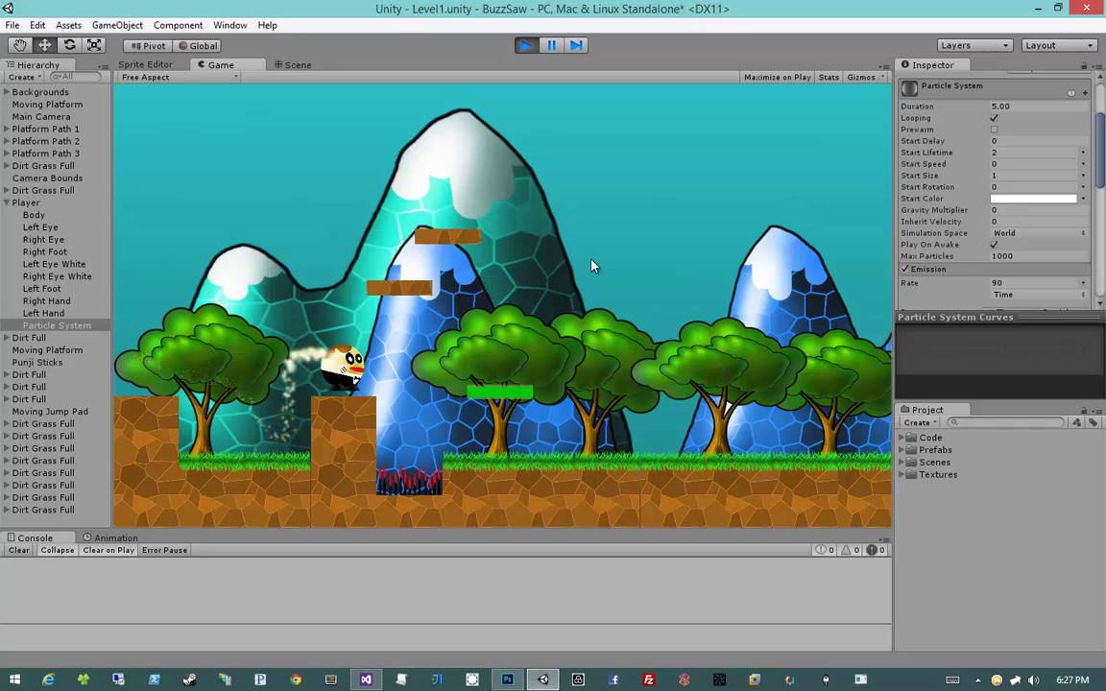
{"action": "key", "text": "space"}
{"action": "key", "text": "d"}
{"action": "key", "text": "a"}
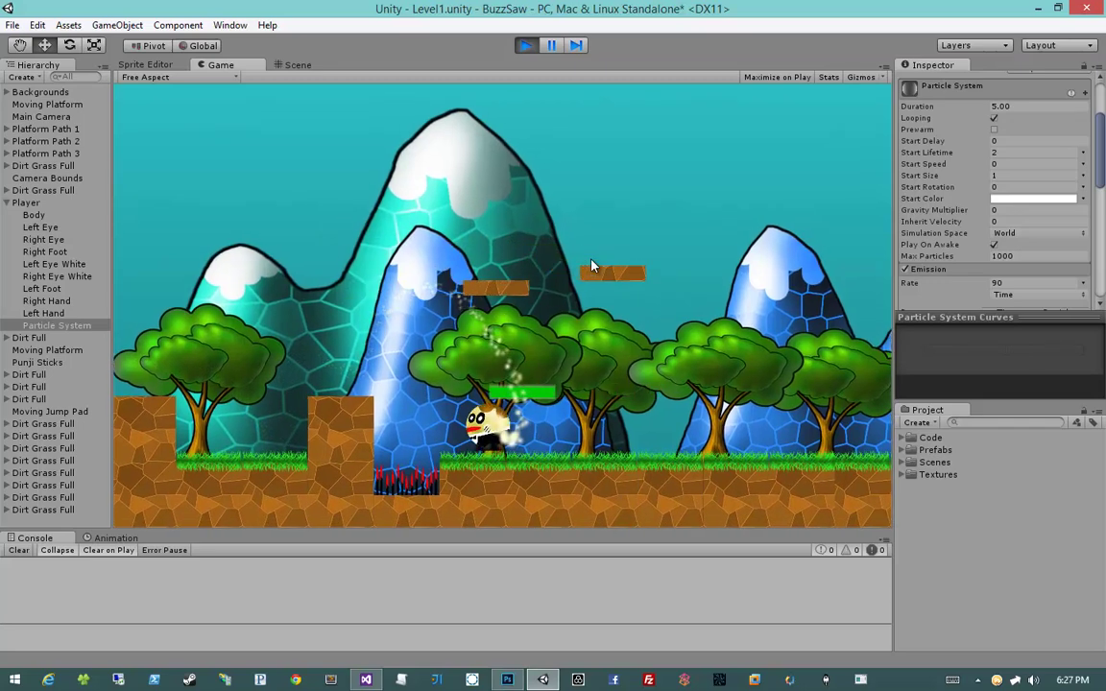
{"action": "key", "text": "space"}
{"action": "key", "text": "d"}
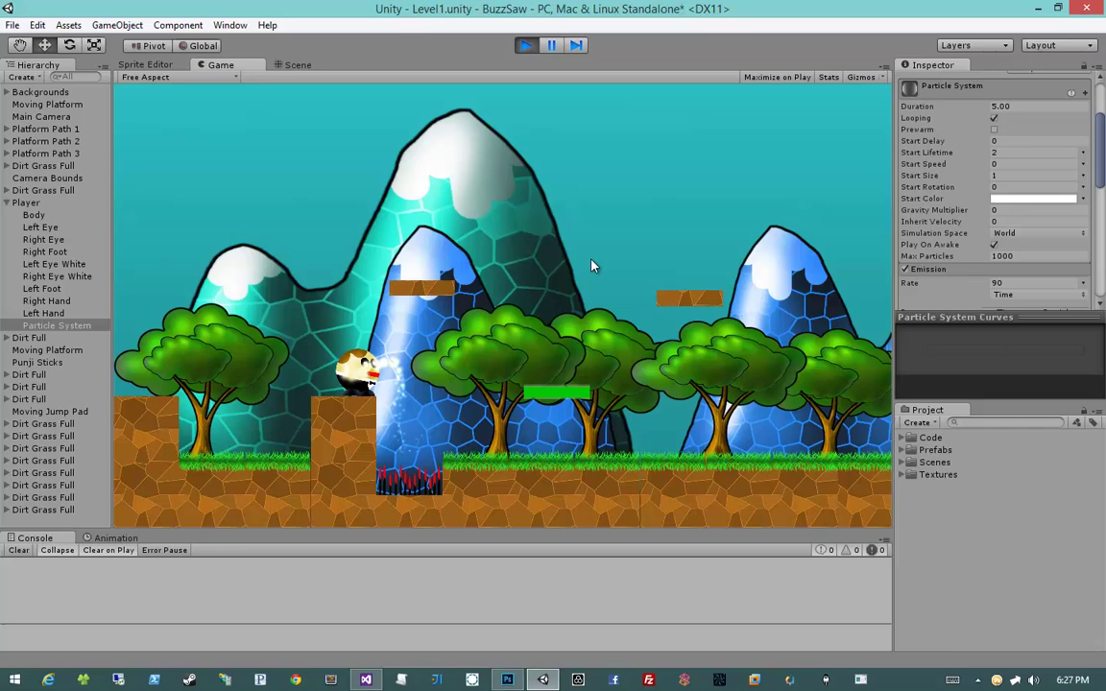
{"action": "key", "text": "space"}
{"action": "key", "text": "d"}
{"action": "key", "text": "a"}
{"action": "key", "text": "d"}
{"action": "key", "text": "space"}
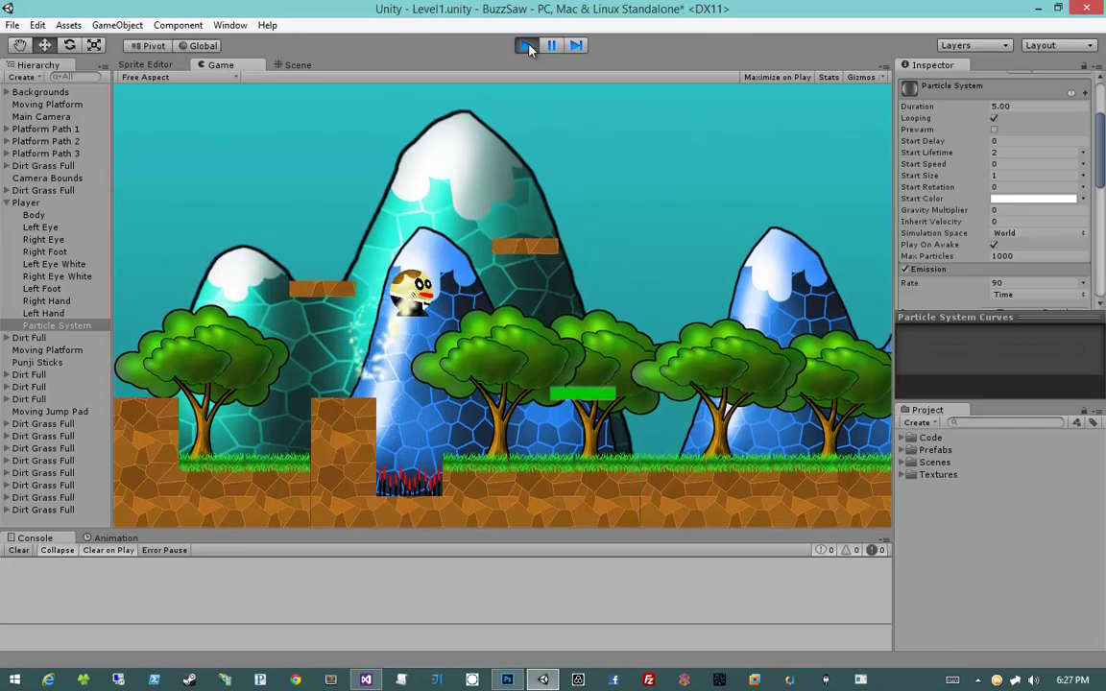
{"action": "left_click", "coordinate": [526, 46]}
Collapse the Emission and Shape modules of the Particle System and look through its remaining modules
{"action": "scroll", "coordinate": [968, 266], "scroll_direction": "down", "scroll_amount": 2}
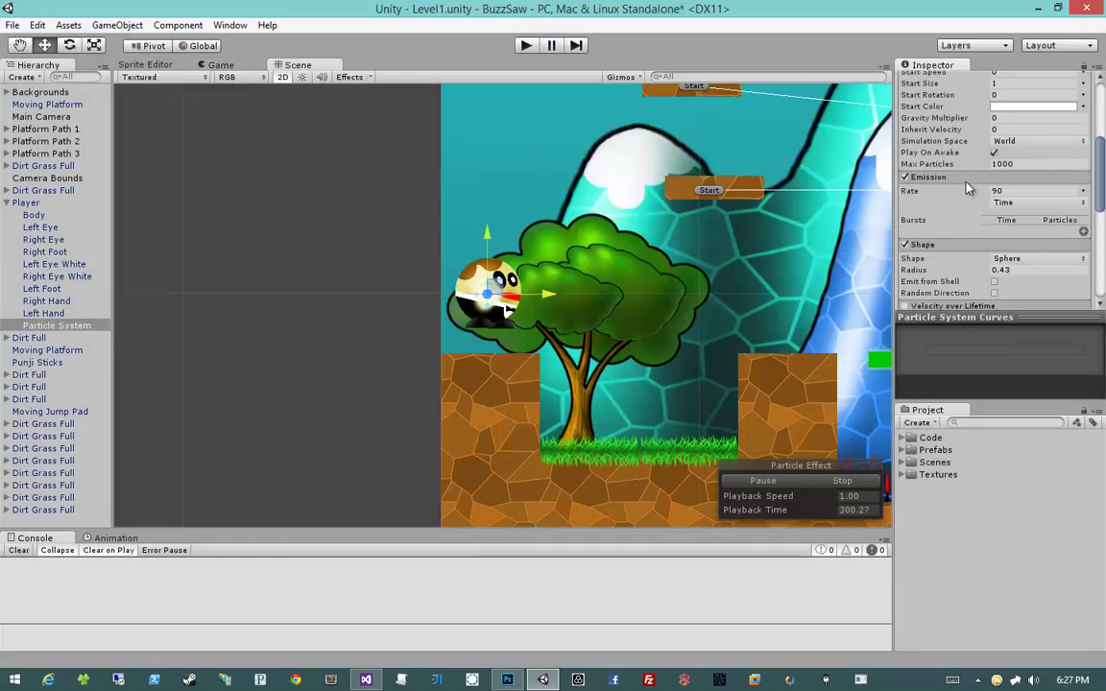
{"action": "left_click", "coordinate": [966, 179]}
{"action": "left_click", "coordinate": [966, 190]}
{"action": "scroll", "coordinate": [979, 259], "scroll_direction": "down", "scroll_amount": 3}
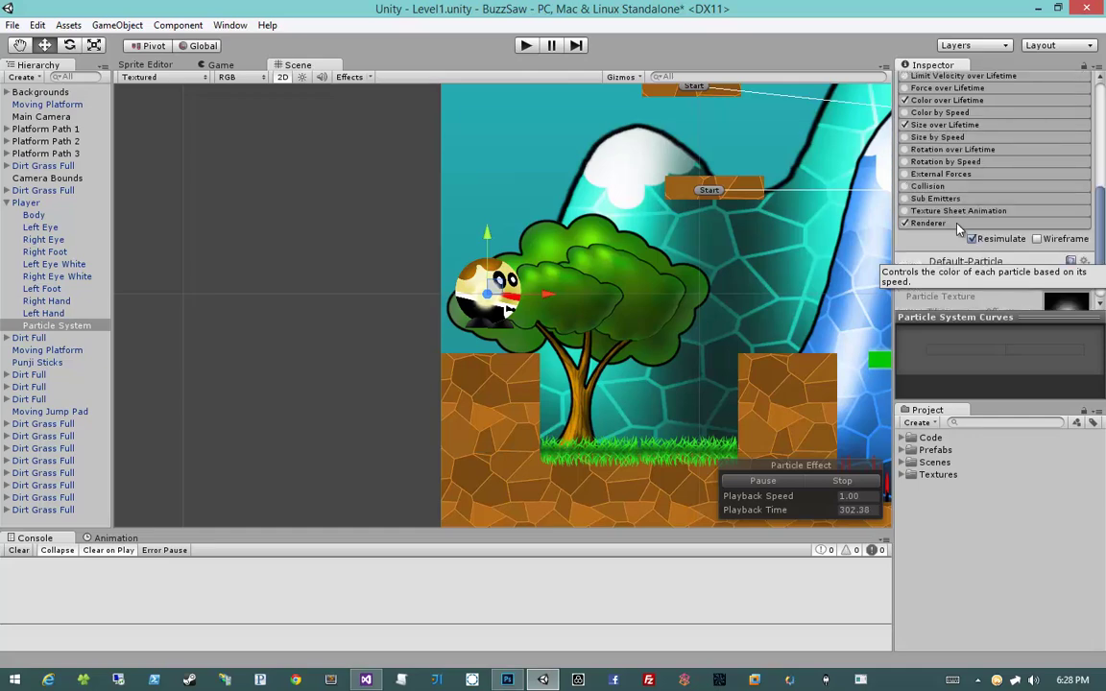
{"action": "scroll", "coordinate": [970, 259], "scroll_direction": "up", "scroll_amount": 5}
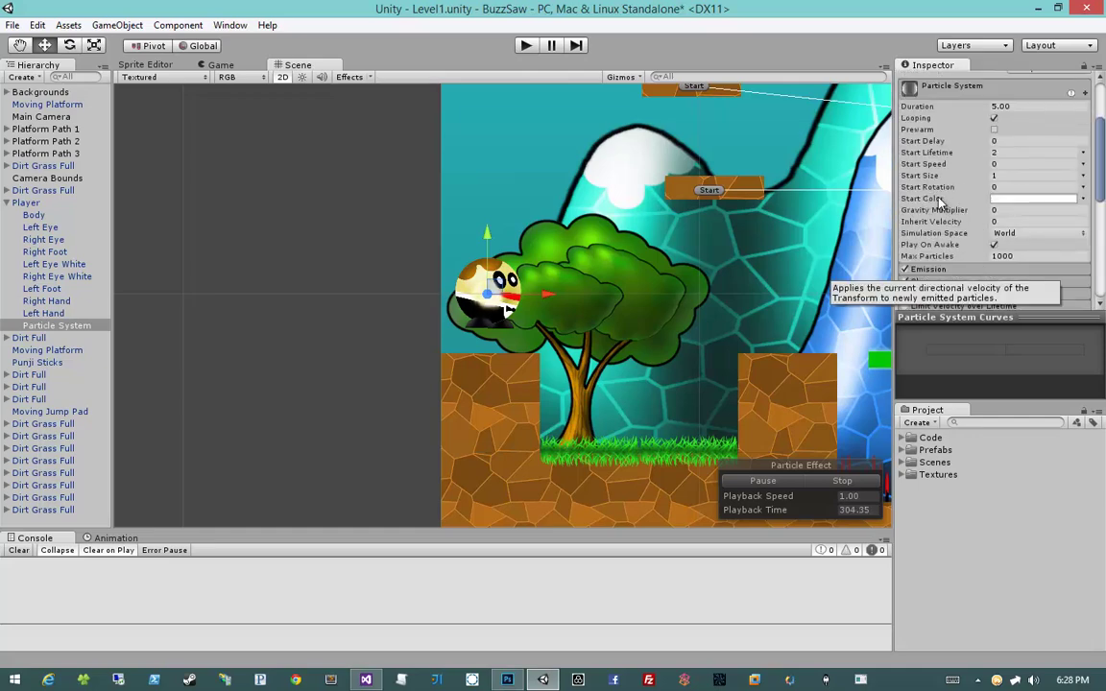
Try negative Gravity Multiplier values from -.01 up to -.9 on the Particle System
{"action": "left_click", "coordinate": [1005, 210]}
{"action": "type", "text": "-"}
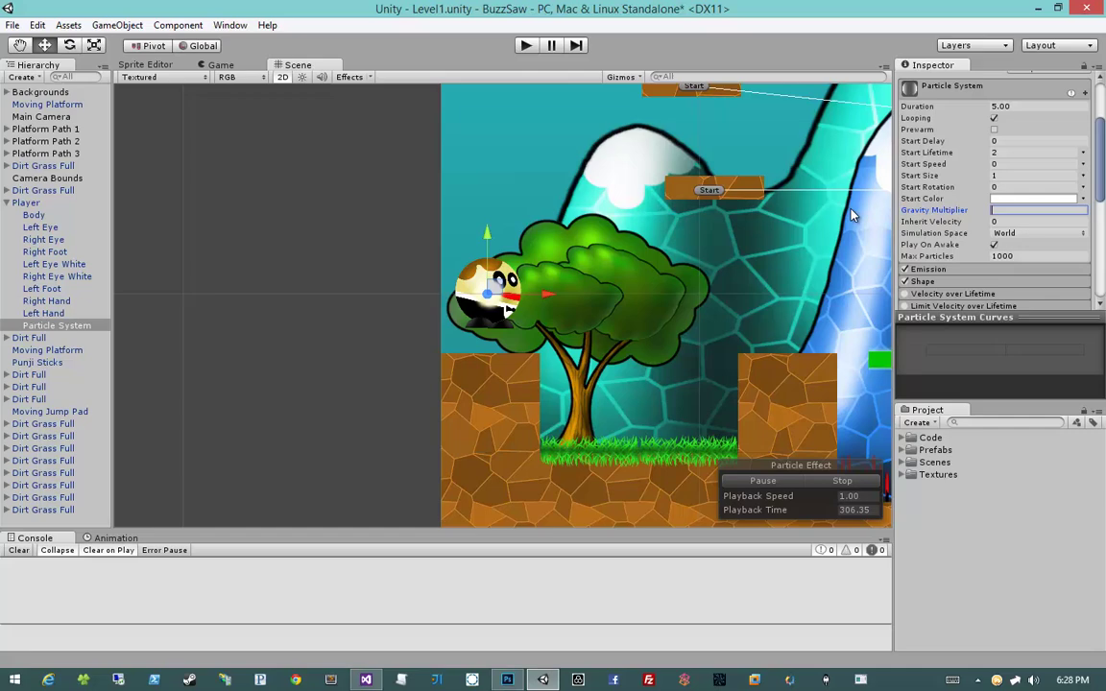
{"action": "type", "text": ".01"}
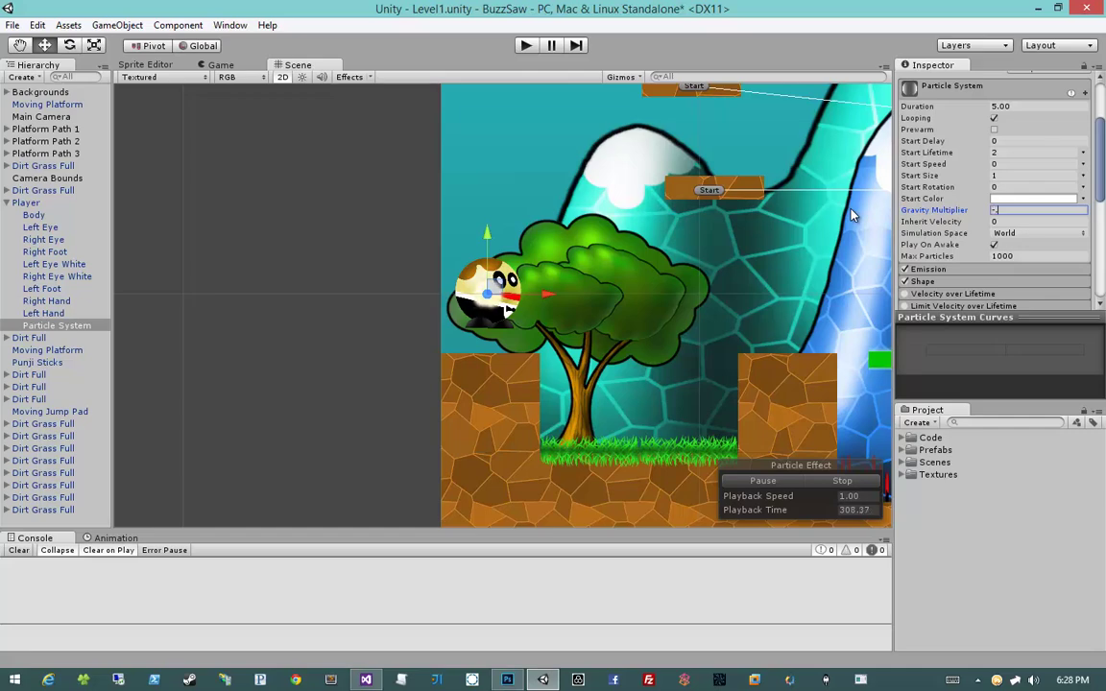
{"action": "key", "text": "BackSpace"}
{"action": "type", "text": "4"}
{"action": "key", "text": "BackSpace"}
{"action": "type", "text": "15"}
{"action": "key", "text": "BackSpace"}
{"action": "key", "text": "BackSpace"}
{"action": "key", "text": "BackSpace"}
{"action": "type", "text": "9"}
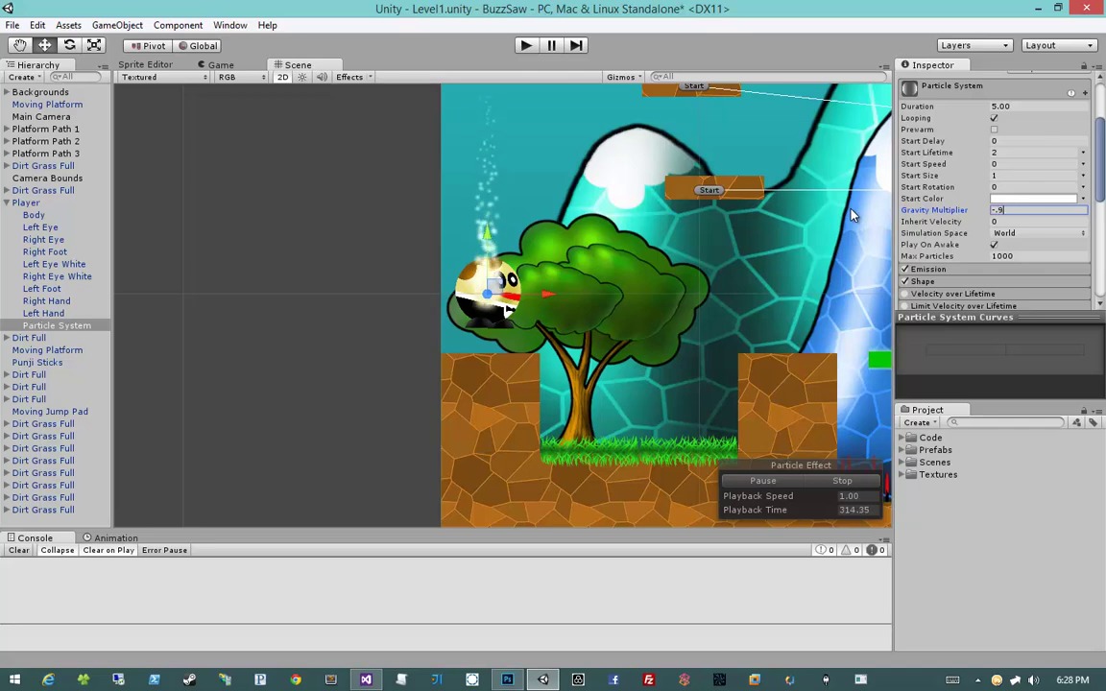
Try positive Gravity Multiplier values of .4, .3 and .1 on the Particle System
{"action": "key", "text": "BackSpace"}
{"action": "key", "text": "BackSpace"}
{"action": "key", "text": "BackSpace"}
{"action": "type", "text": ".4"}
{"action": "key", "text": "BackSpace"}
{"action": "type", "text": "3"}
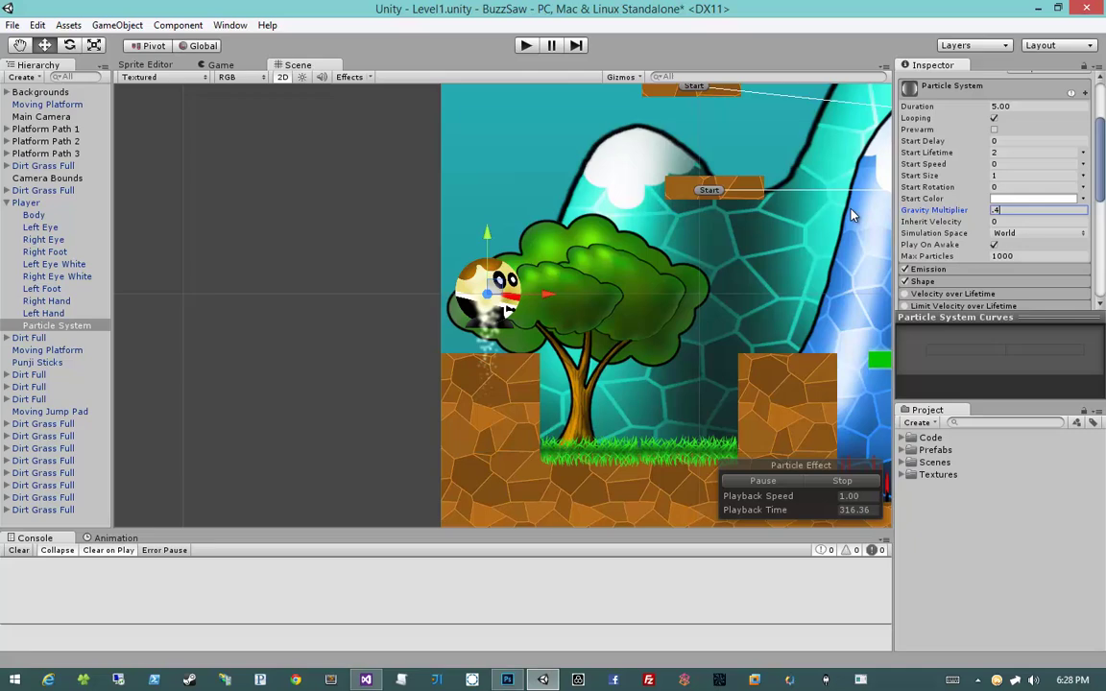
{"action": "key", "text": "BackSpace"}
{"action": "type", "text": "1"}
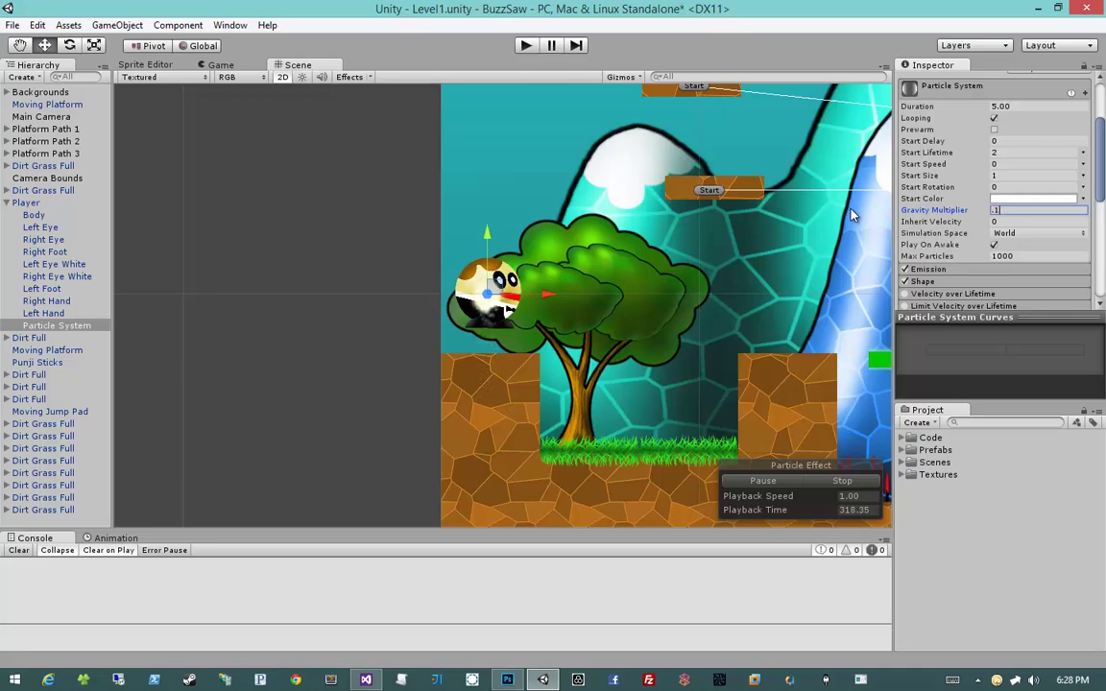
Set the Particle System's Gravity Multiplier to 0.09
{"action": "key", "text": "BackSpace"}
{"action": "type", "text": "05"}
{"action": "key", "text": "BackSpace"}
{"action": "type", "text": "6"}
{"action": "key", "text": "BackSpace"}
{"action": "type", "text": "9"}
{"action": "key", "text": "Return"}
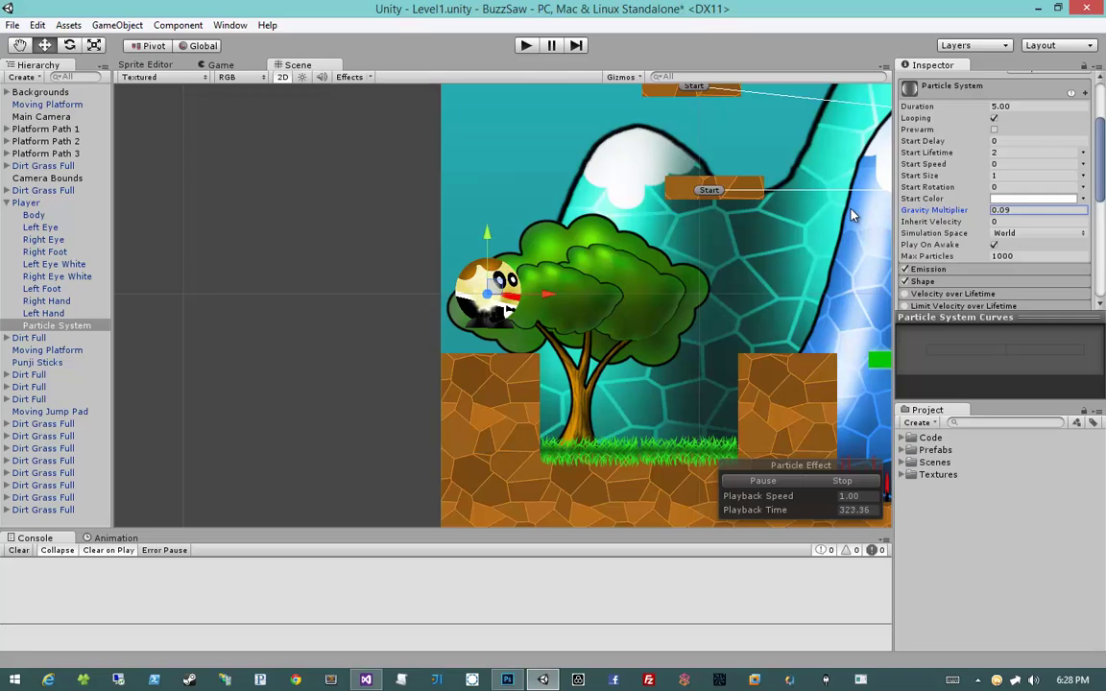
Playtest the level, running and jumping the player in both directions to examine the trail with the light gravity applied
{"action": "left_click", "coordinate": [527, 46]}
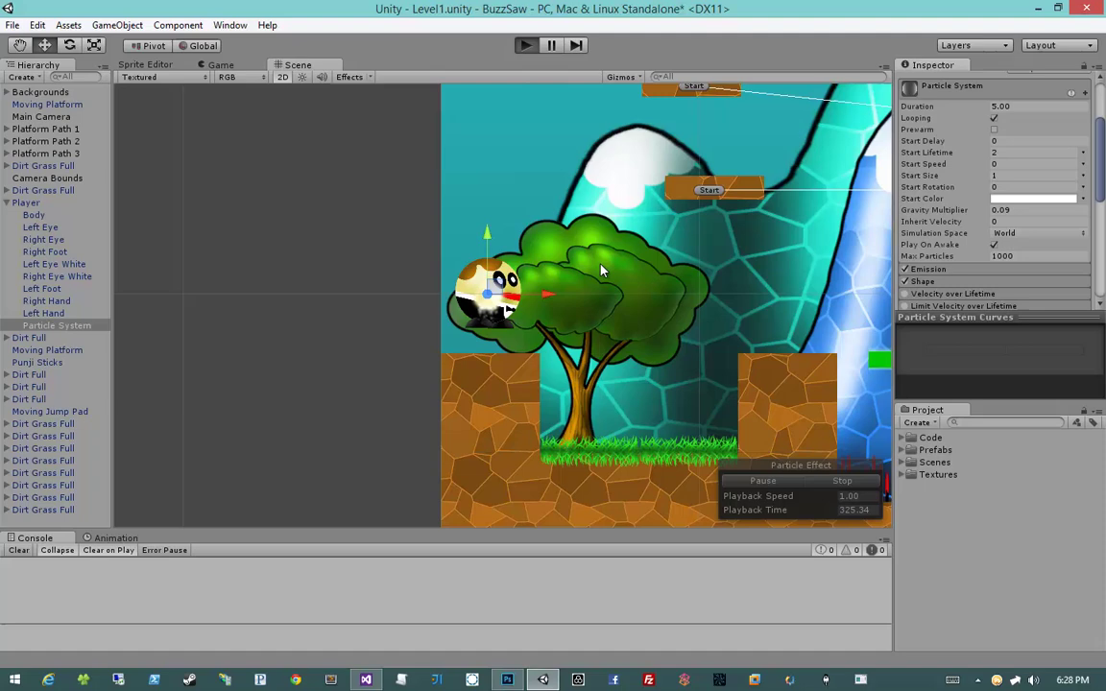
{"action": "key", "text": "ctrl+p"}
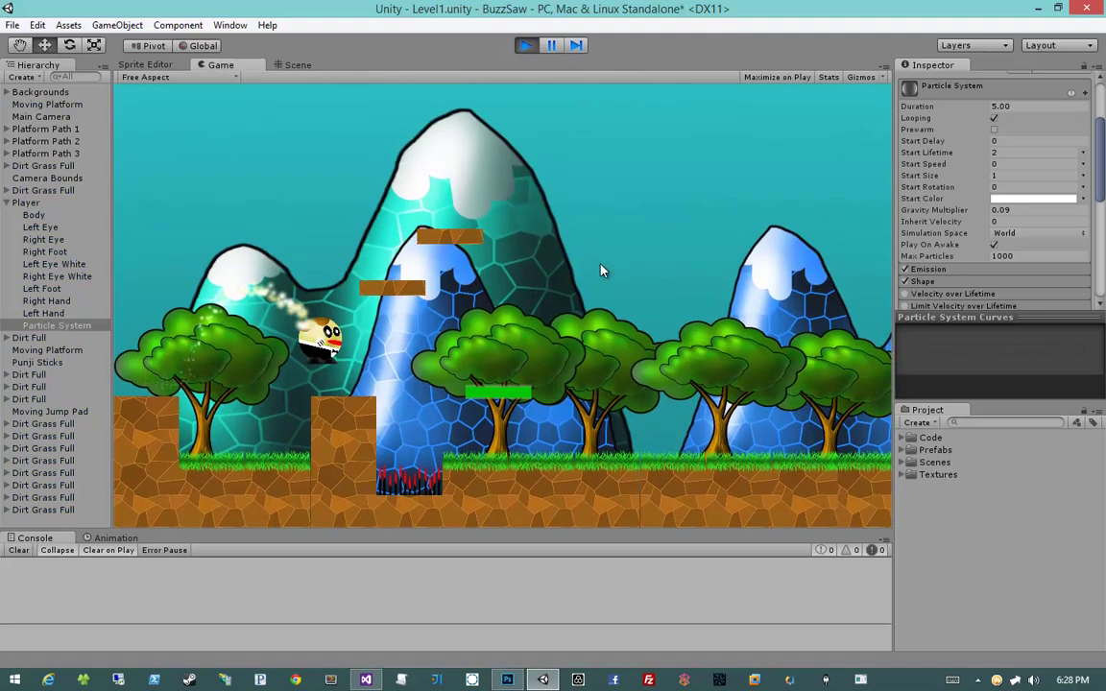
{"action": "key", "text": "space"}
{"action": "key", "text": "a"}
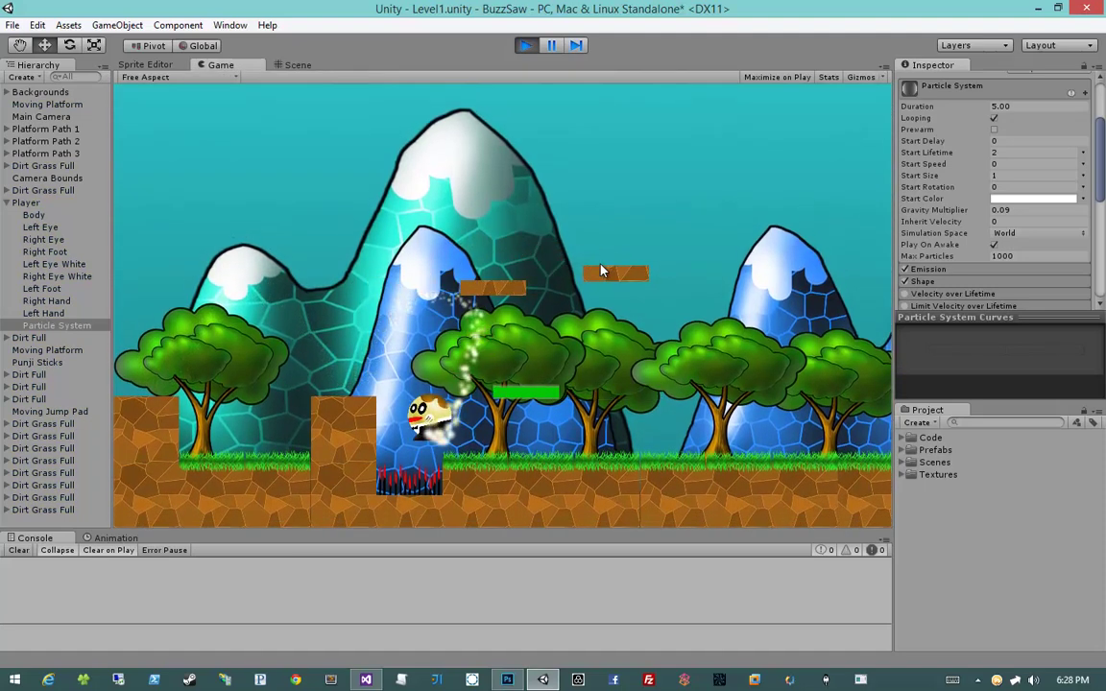
{"action": "key", "text": "space"}
{"action": "key", "text": "d"}
{"action": "key", "text": "space"}
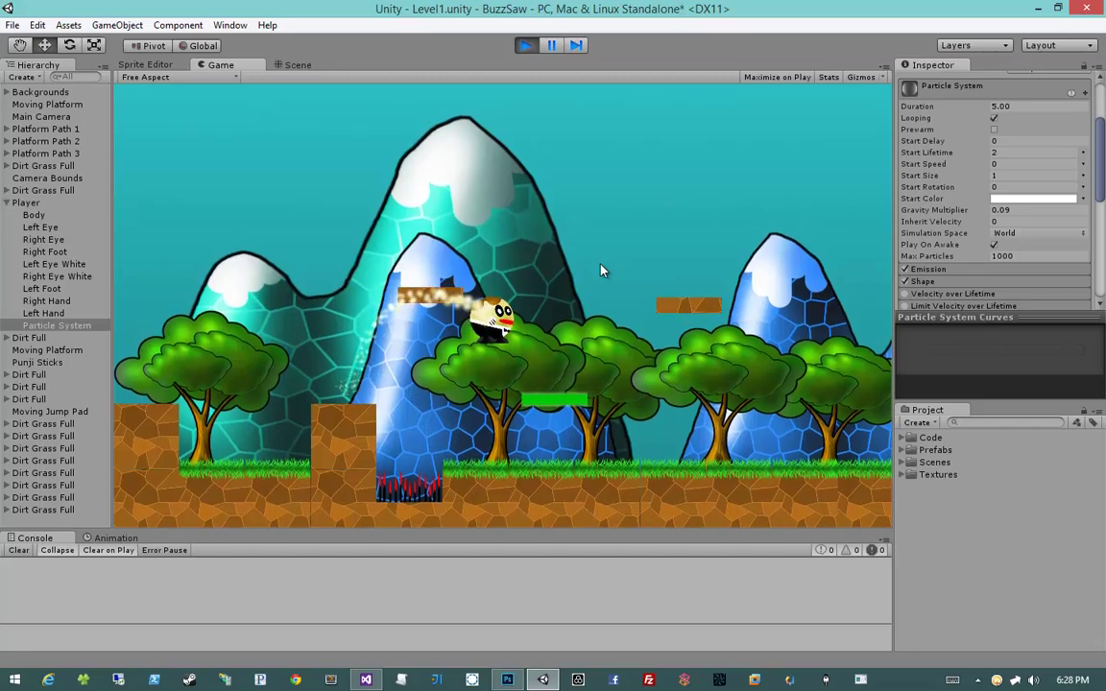
{"action": "key", "text": "a"}
{"action": "key", "text": "space"}
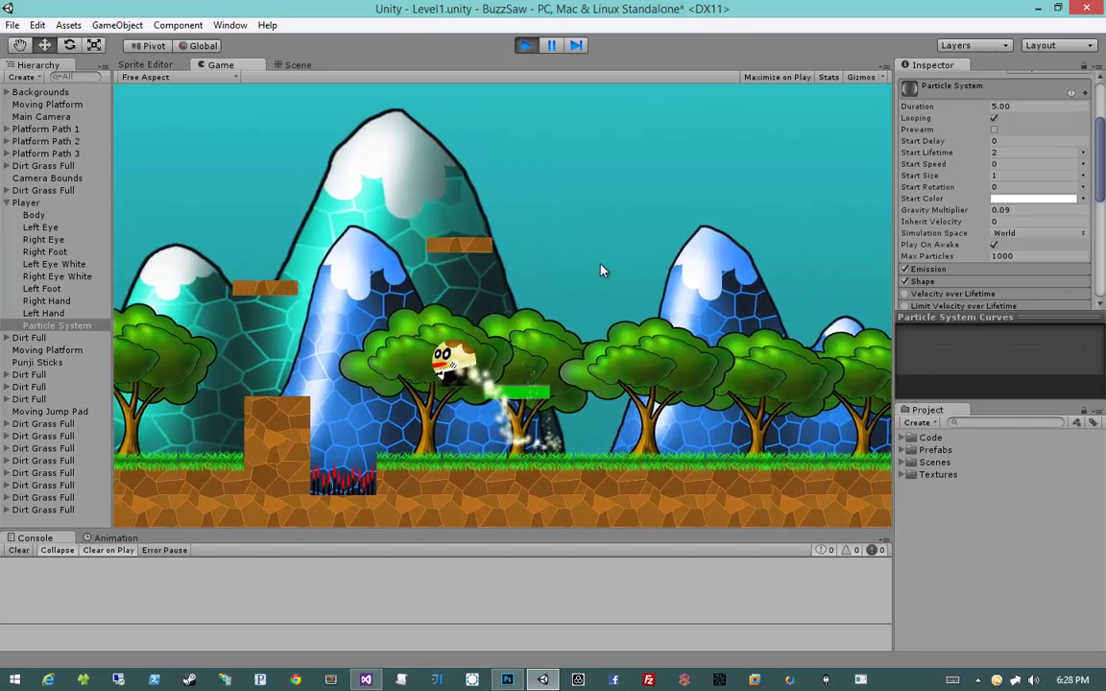
{"action": "key", "text": "d"}
{"action": "key", "text": "space"}
{"action": "key", "text": "a"}
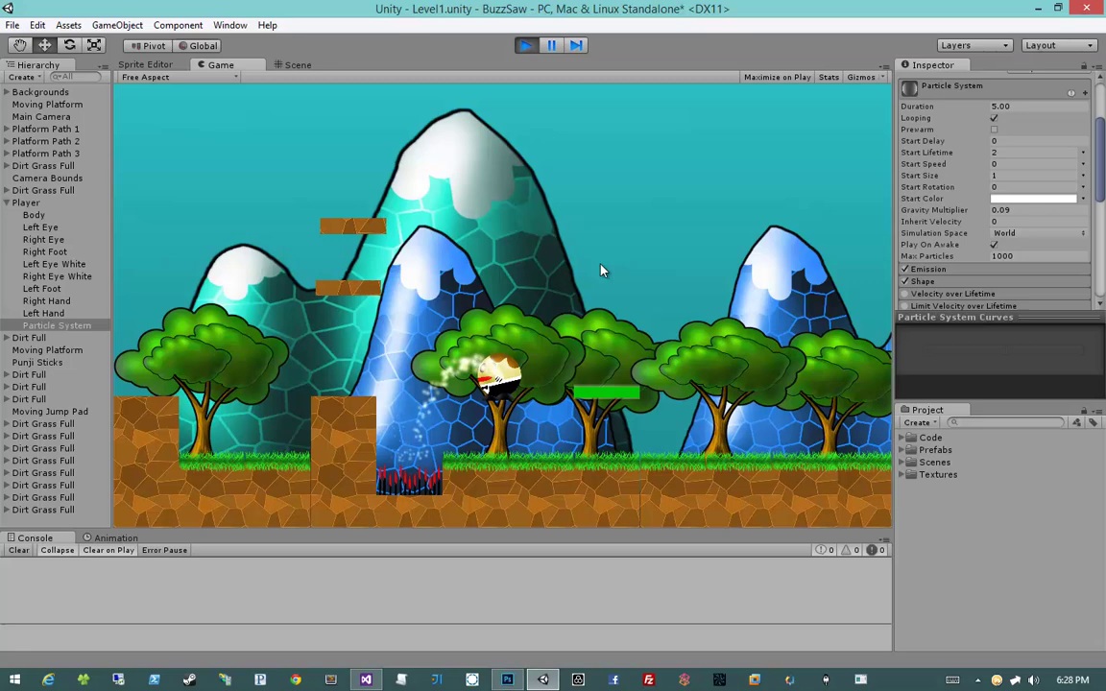
{"action": "key", "text": "d"}
{"action": "key", "text": "space"}
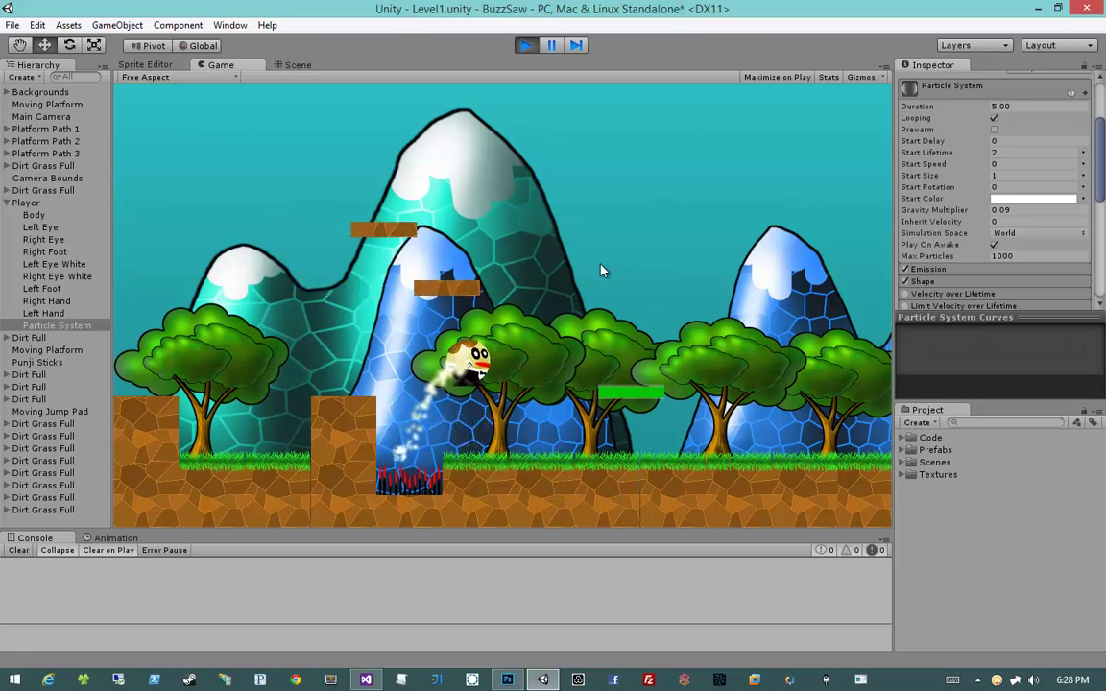
{"action": "key", "text": "a"}
{"action": "key", "text": "d"}
{"action": "key", "text": "space"}
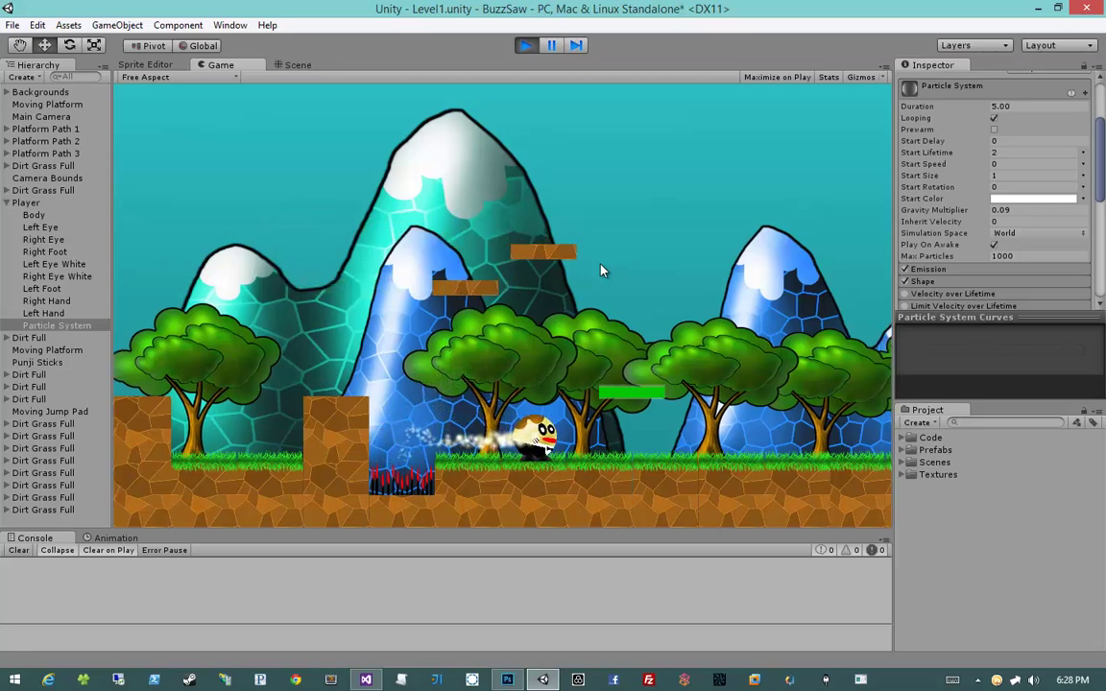
{"action": "key", "text": "a"}
{"action": "key", "text": "space"}
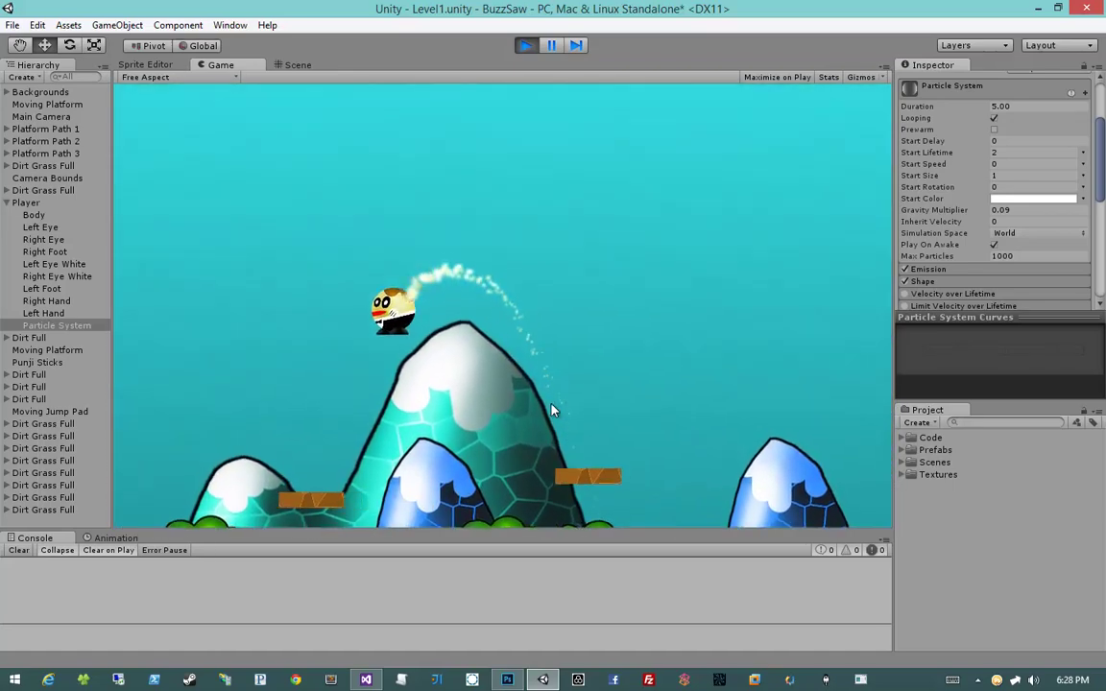
{"action": "key", "text": "d"}
{"action": "key", "text": "space"}
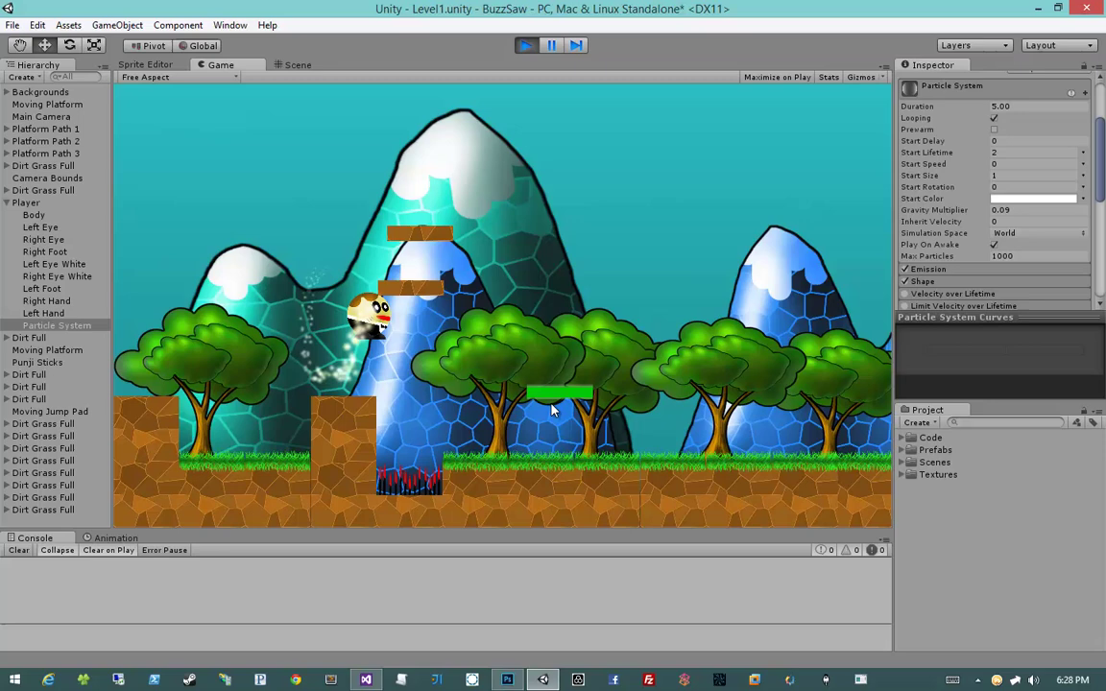
{"action": "key", "text": "a"}
{"action": "key", "text": "space"}
{"action": "key", "text": "d"}
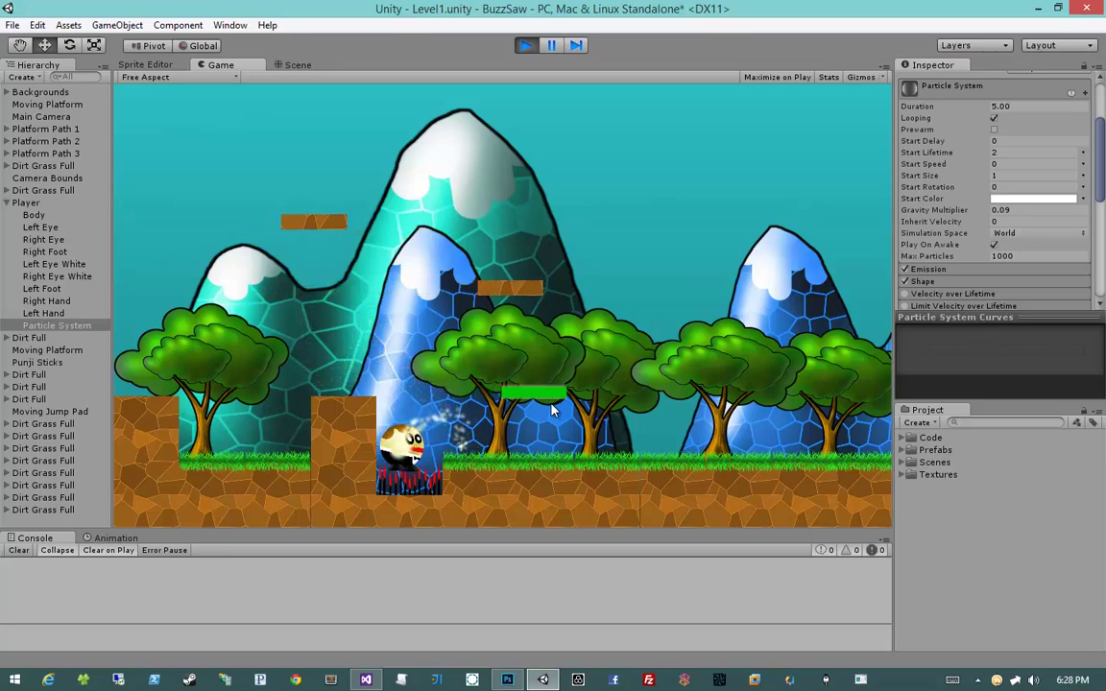
{"action": "key", "text": "space"}
{"action": "key", "text": "a"}
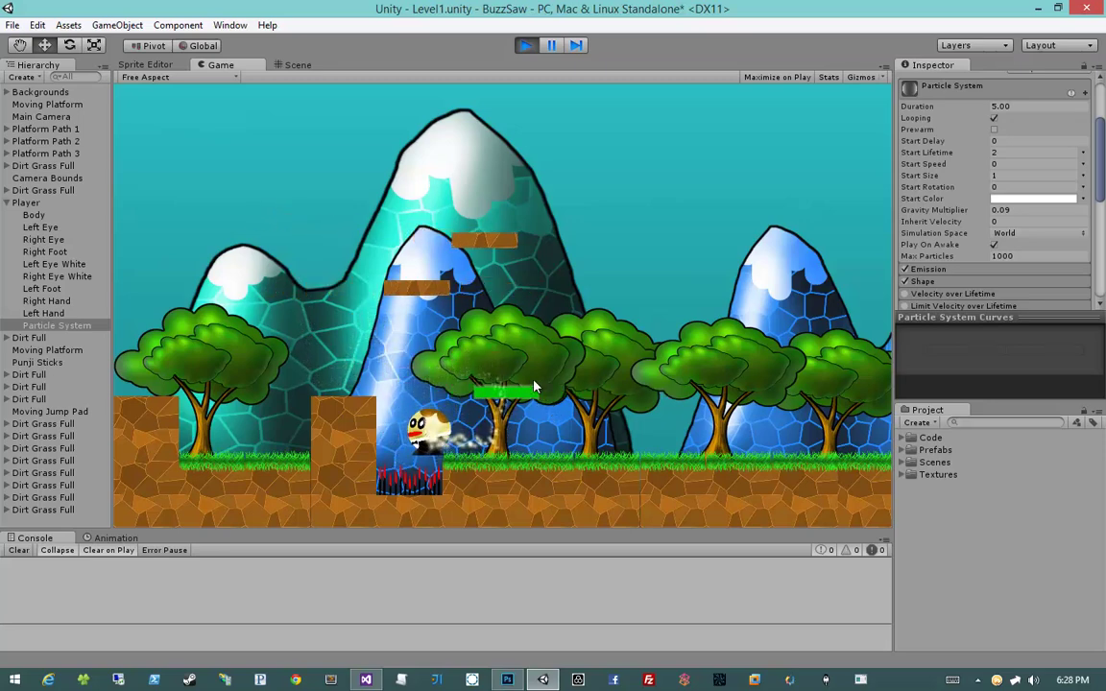
Continue the playtest around the spike pit, jumping high and reversing direction to examine how the particle trail follows the Player
{"action": "key", "text": "d"}
{"action": "key", "text": "space"}
{"action": "key", "text": "a"}
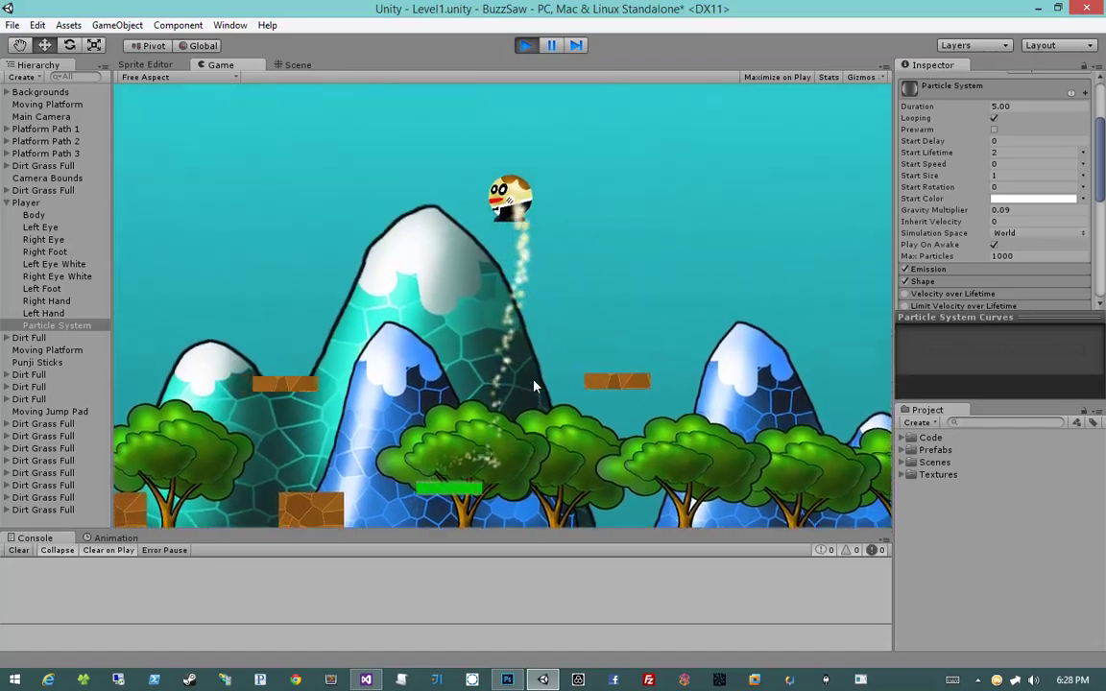
{"action": "key", "text": "d"}
{"action": "key", "text": "space"}
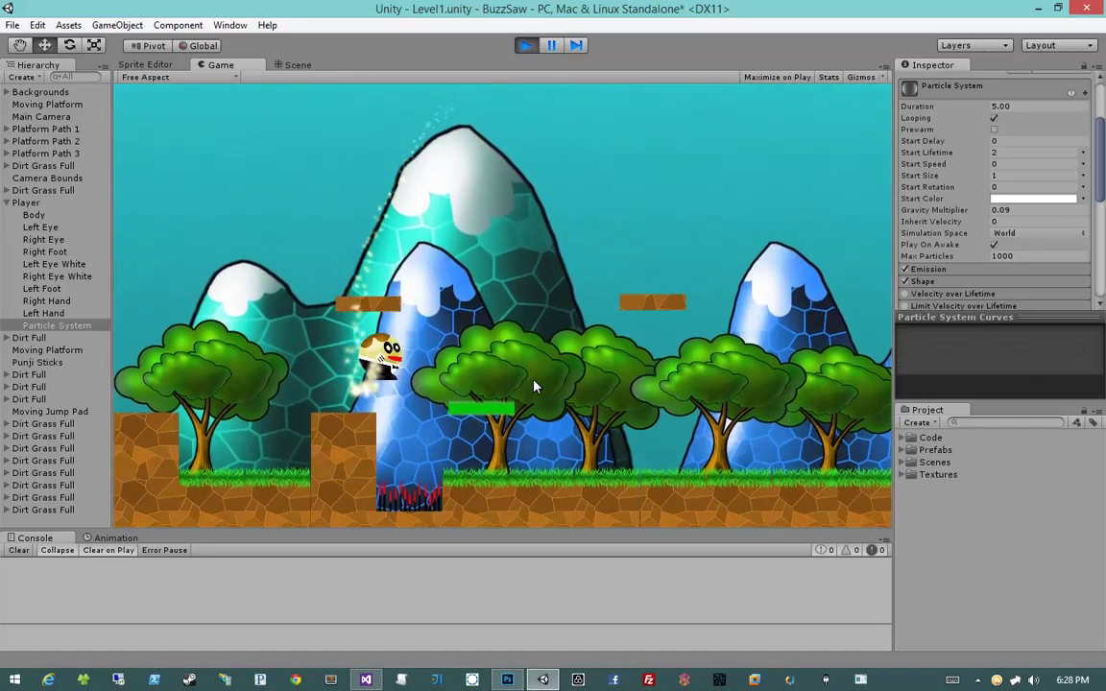
{"action": "key", "text": "Right"}
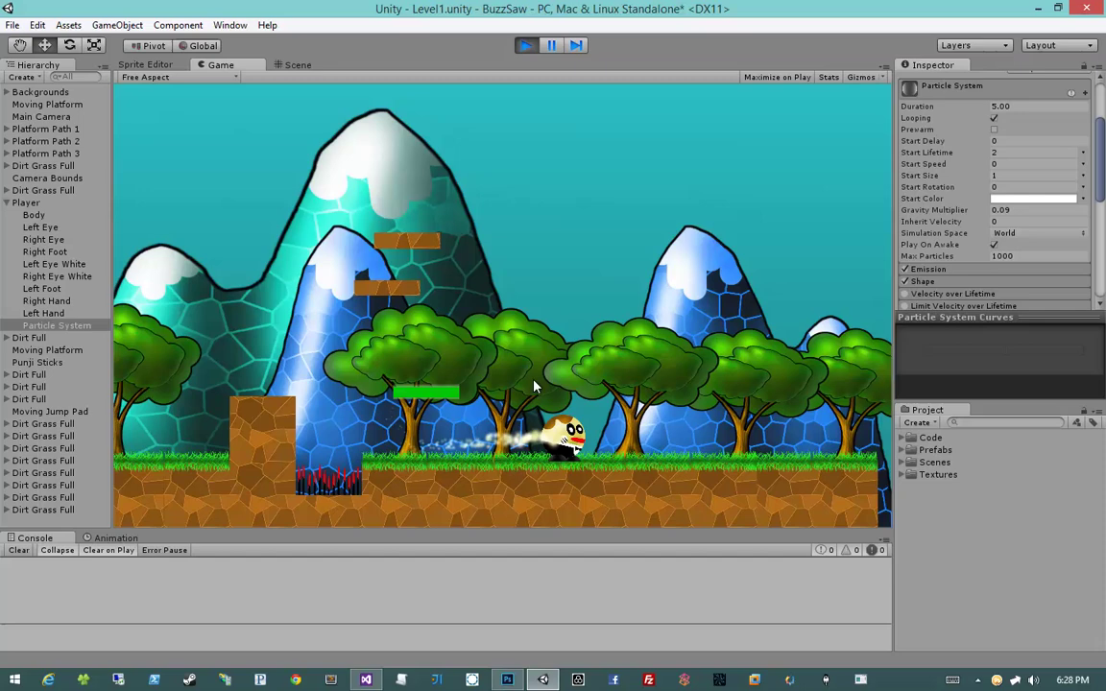
{"action": "key", "text": "space"}
{"action": "key", "text": "a"}
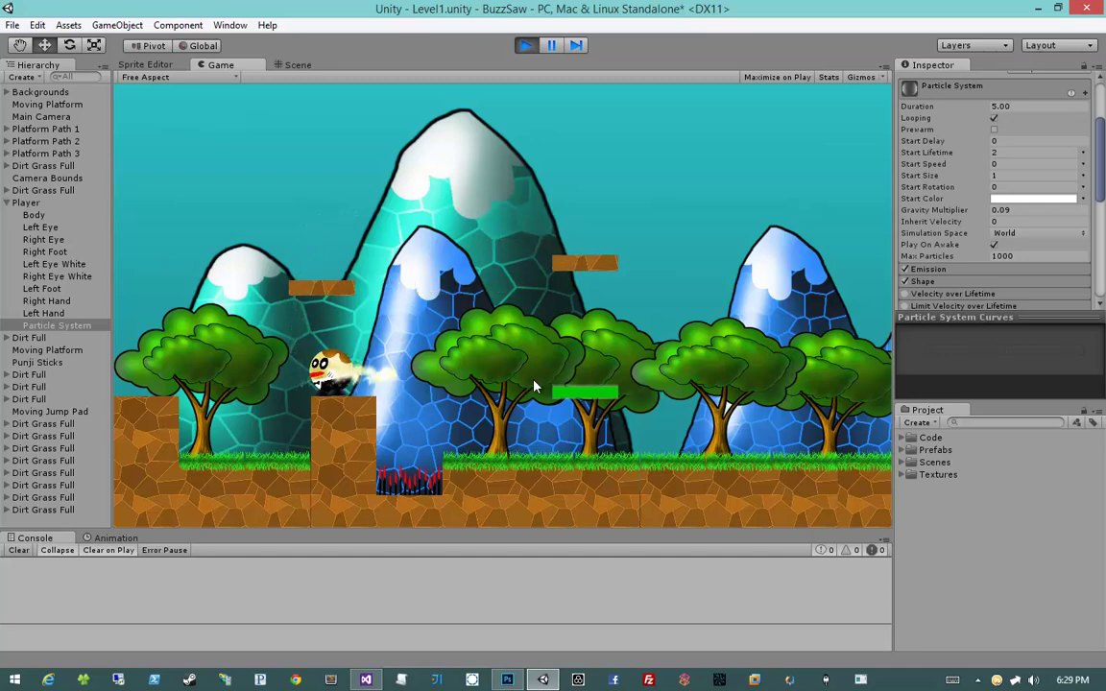
{"action": "key", "text": "Right"}
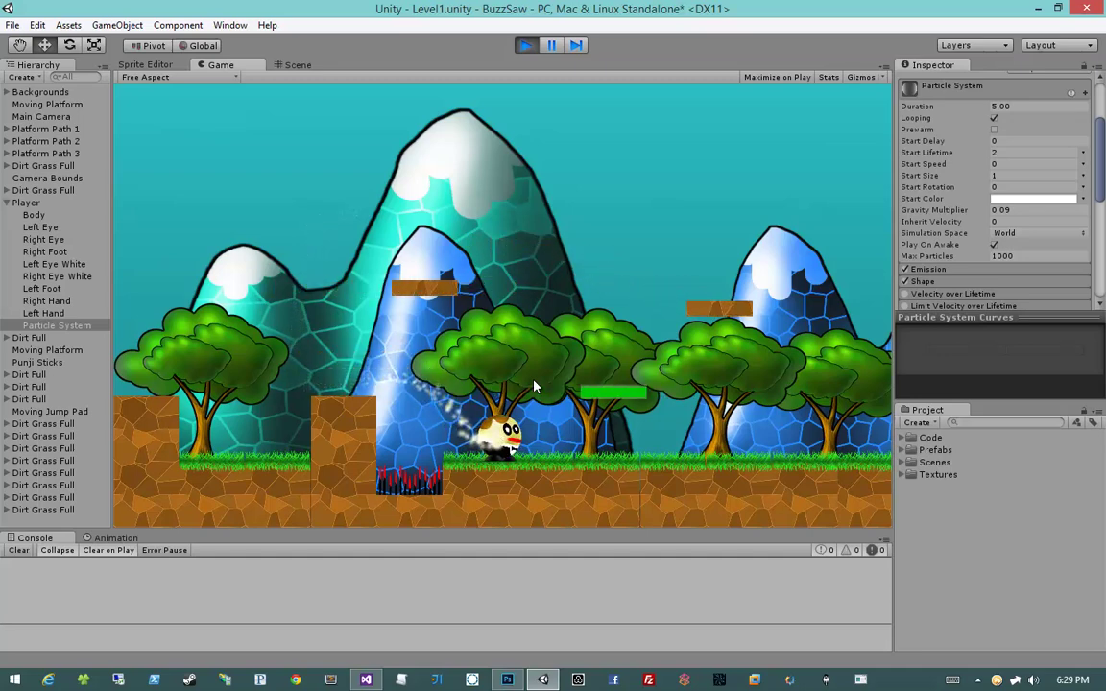
{"action": "key", "text": "Left"}
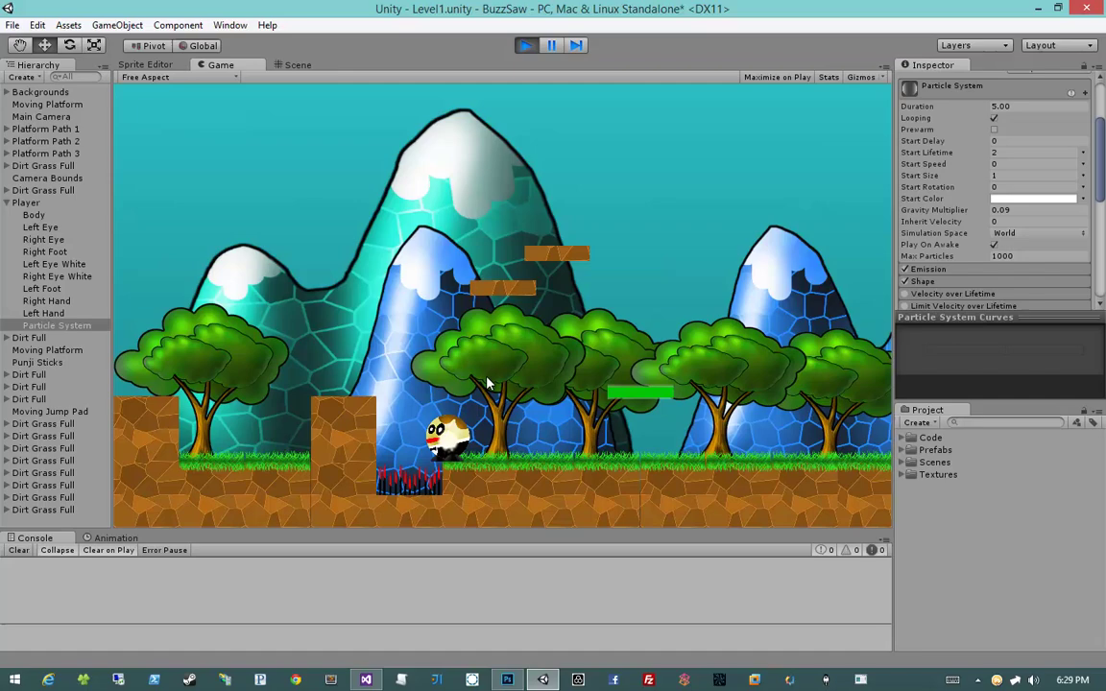
Inspect the running game in the Scene view close up on the Player to examine how the particles overlap the body, with nothing selected
{"action": "left_click", "coordinate": [293, 65]}
{"action": "scroll", "coordinate": [185, 222], "scroll_direction": "down", "scroll_amount": 3}
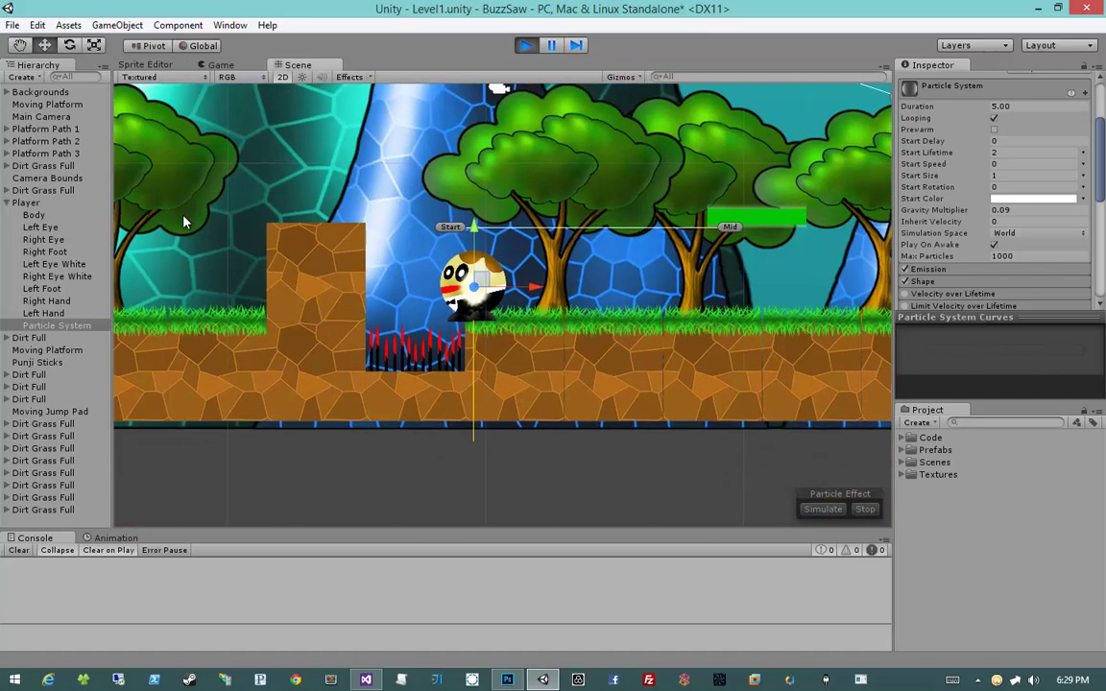
{"action": "scroll", "coordinate": [493, 289], "scroll_direction": "up", "scroll_amount": 15}
{"action": "scroll", "coordinate": [492, 288], "scroll_direction": "down", "scroll_amount": 12}
{"action": "middle_click_drag", "start_coordinate": [489, 283], "coordinate": [505, 313]}
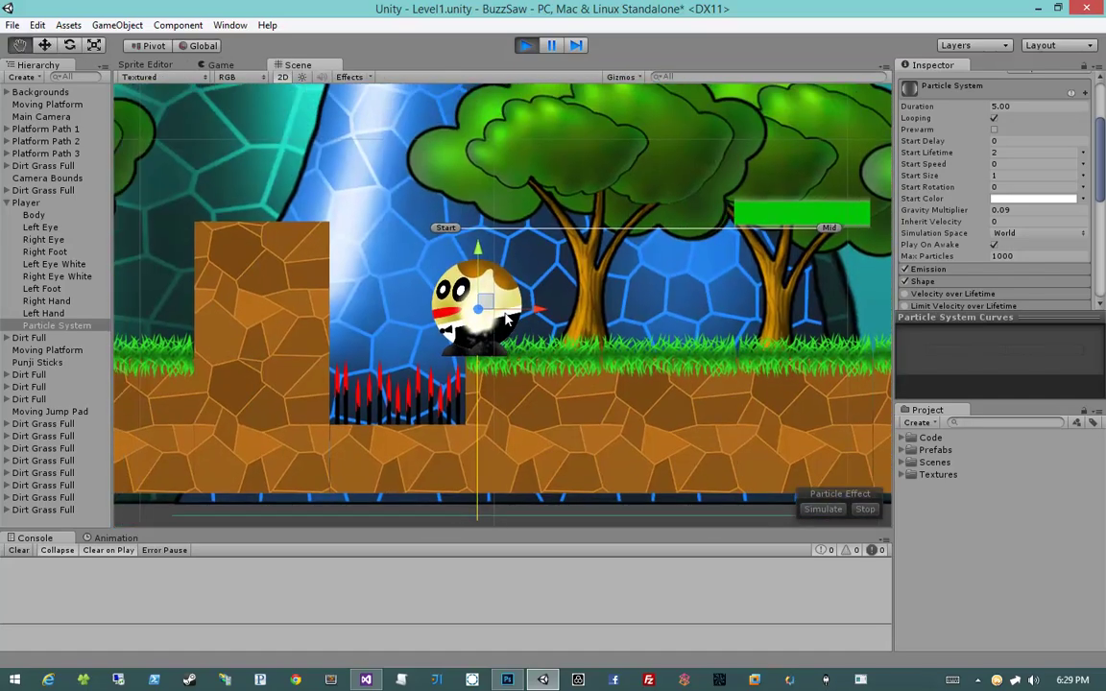
{"action": "left_click", "coordinate": [388, 466]}
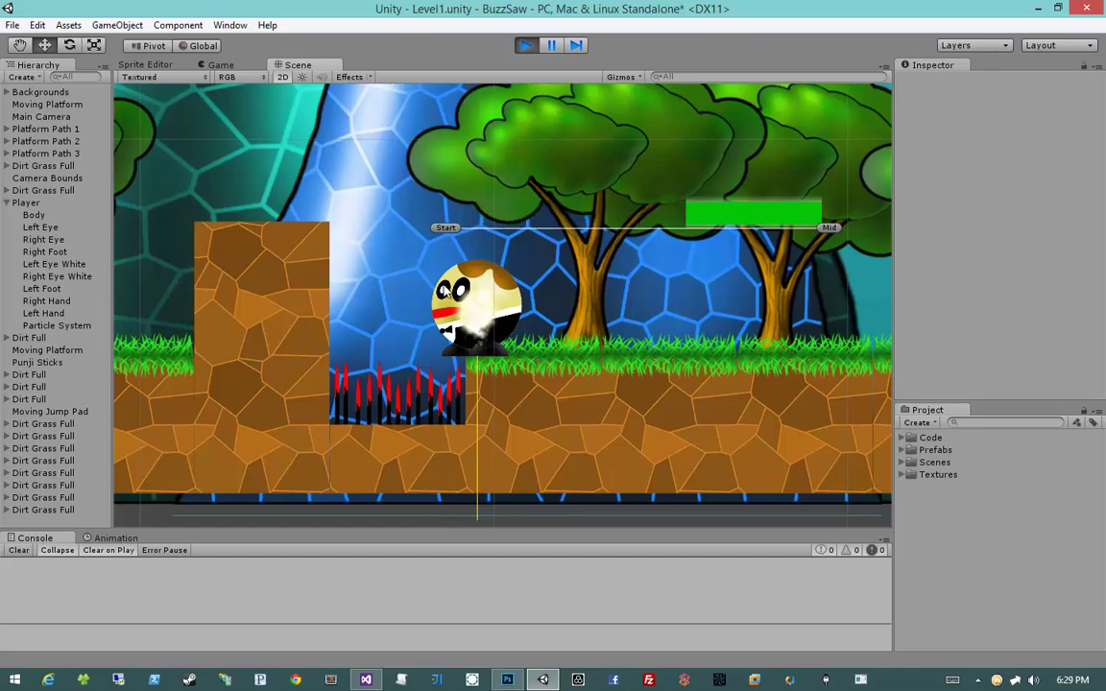
Return to the Game view, check the trail's draw order against the Player while moving and jumping, and stop the playtest
{"action": "left_click", "coordinate": [226, 65]}
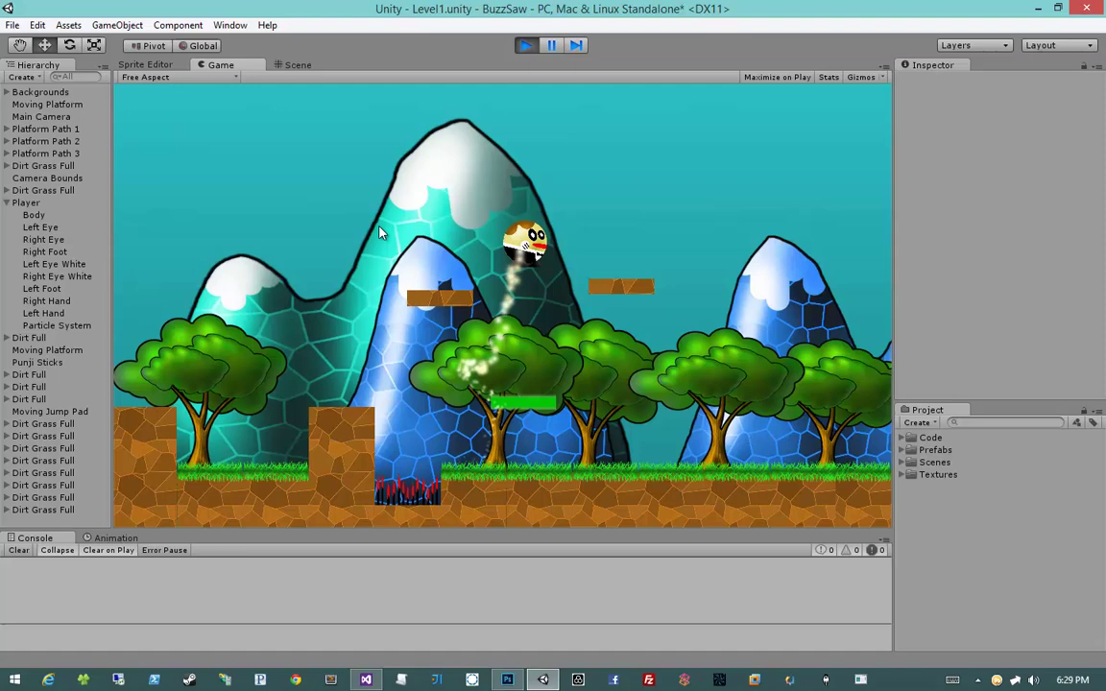
{"action": "key", "text": "a"}
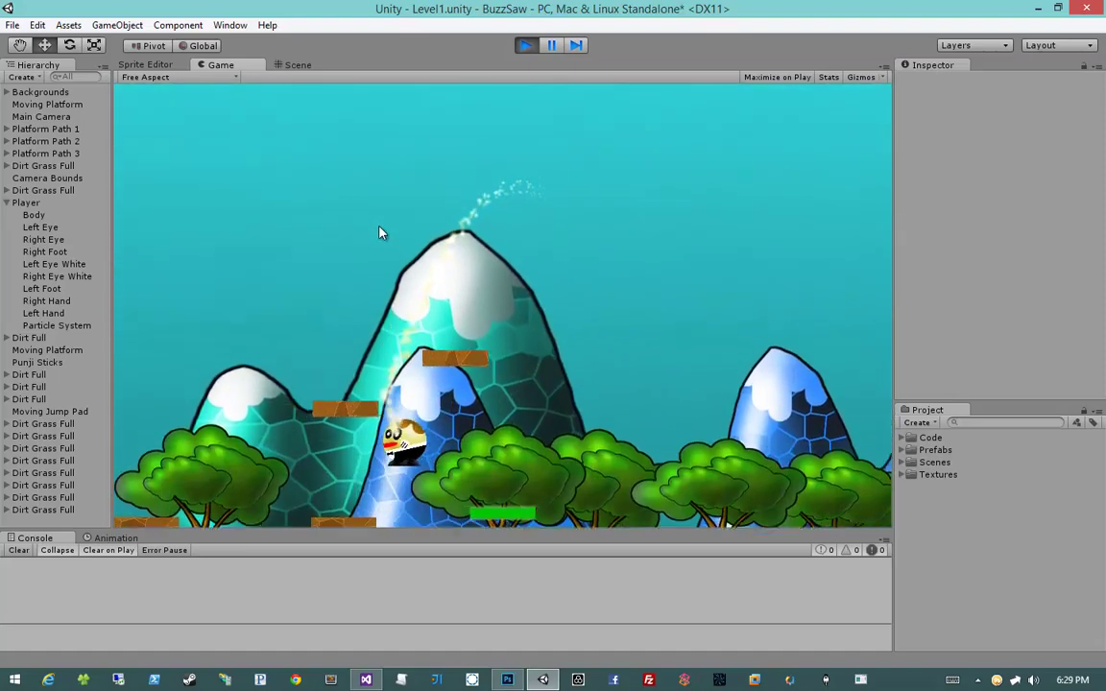
{"action": "key", "text": "space"}
{"action": "key", "text": "a"}
{"action": "key", "text": "d"}
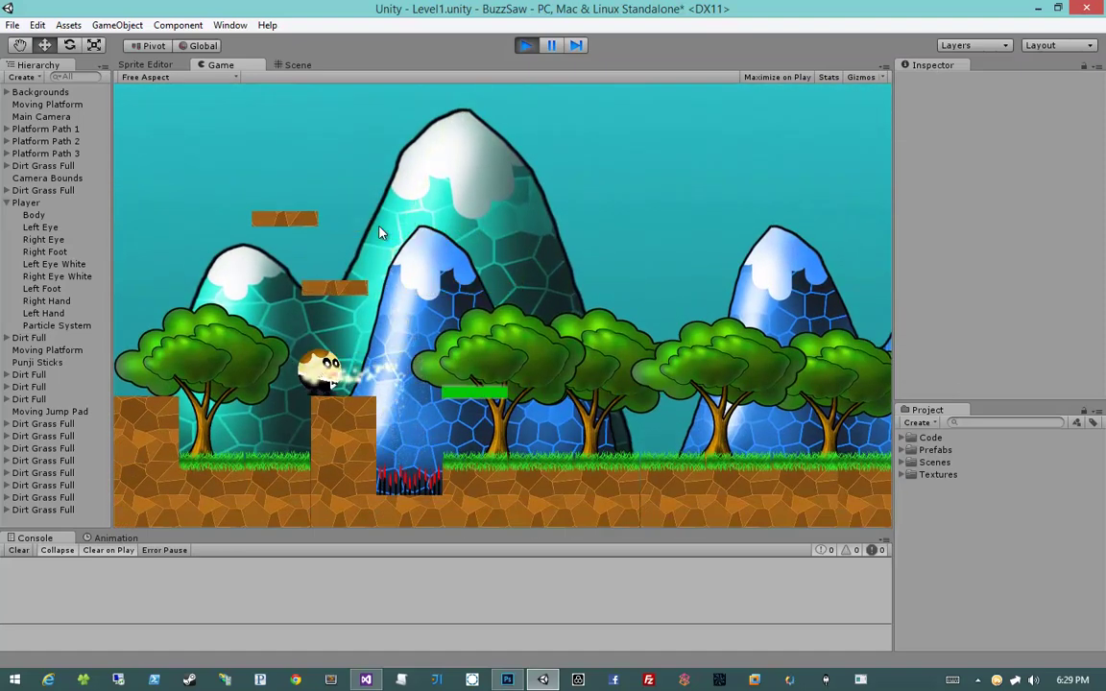
{"action": "left_click", "coordinate": [528, 49]}
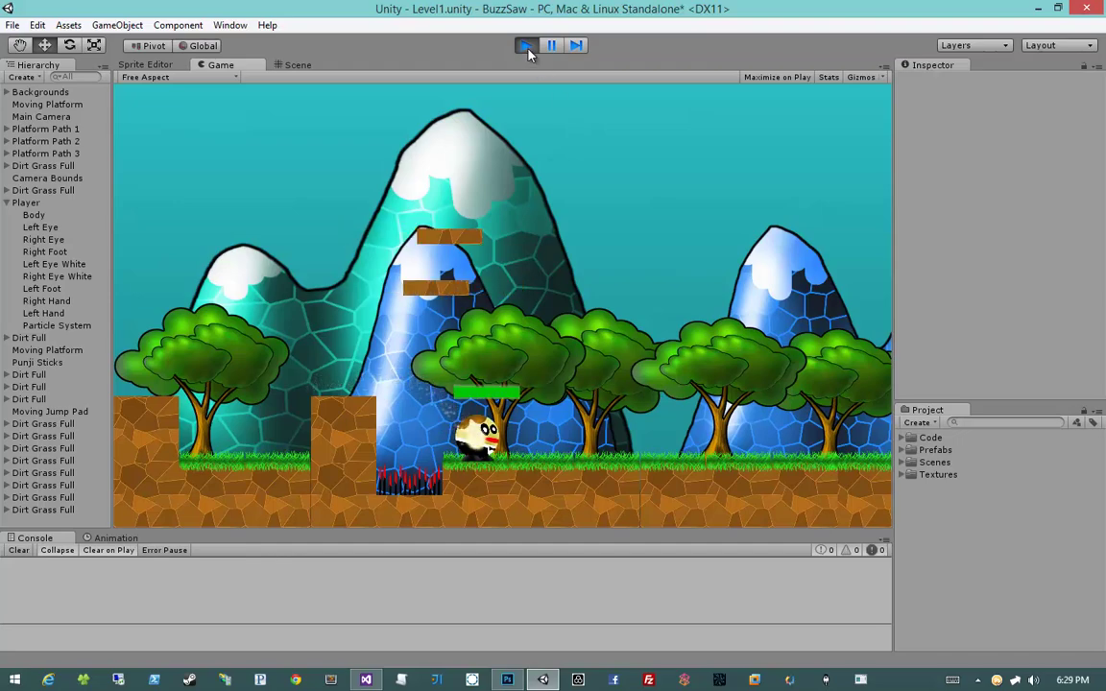
Select the Player's Particle System and examine its modules and Renderer settings for sorting options
{"action": "middle_click_drag", "start_coordinate": [412, 282], "coordinate": [642, 338]}
{"action": "scroll", "coordinate": [518, 316], "scroll_direction": "down", "scroll_amount": 8}
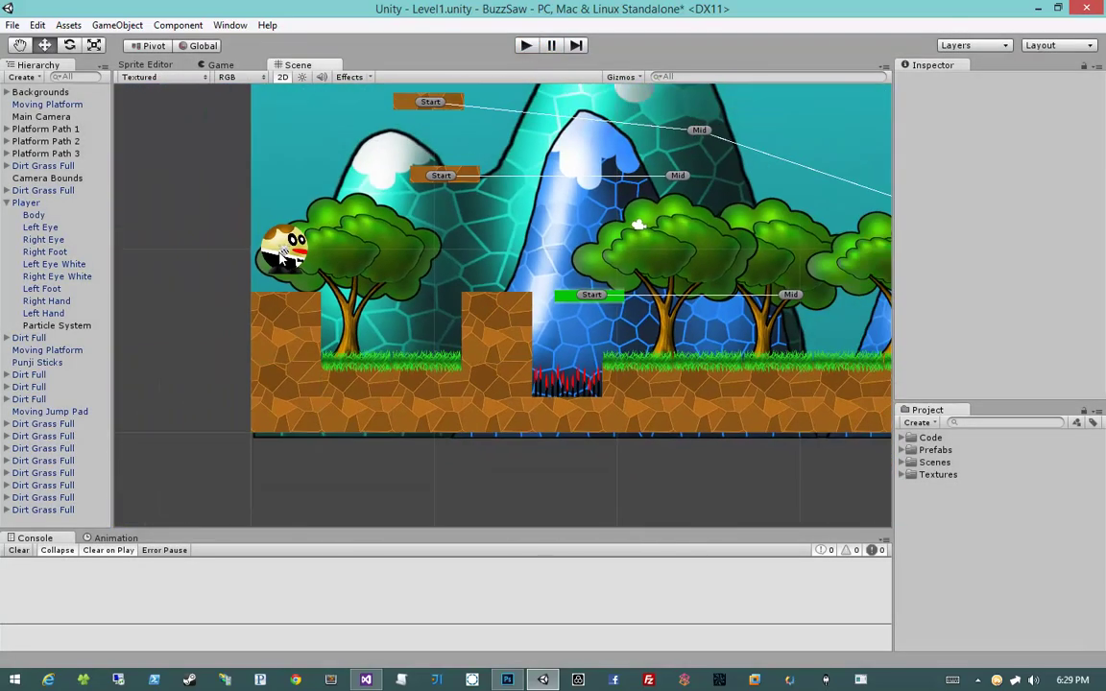
{"action": "left_click", "coordinate": [28, 326]}
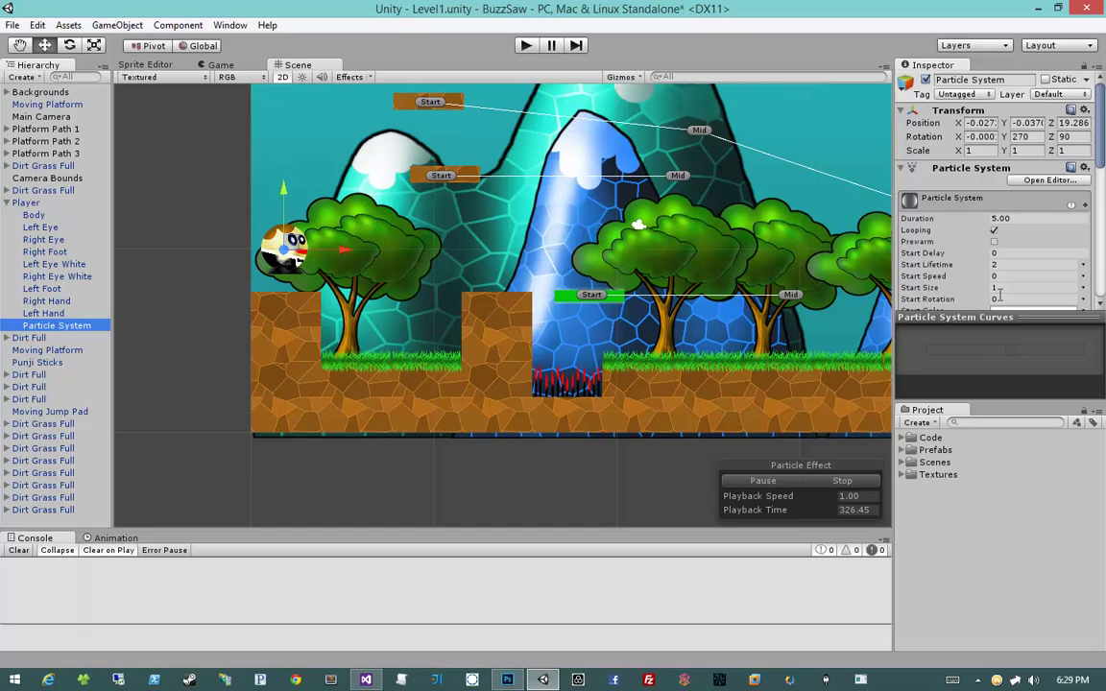
{"action": "scroll", "coordinate": [989, 240], "scroll_direction": "down", "scroll_amount": 4}
{"action": "scroll", "coordinate": [990, 243], "scroll_direction": "down", "scroll_amount": 3}
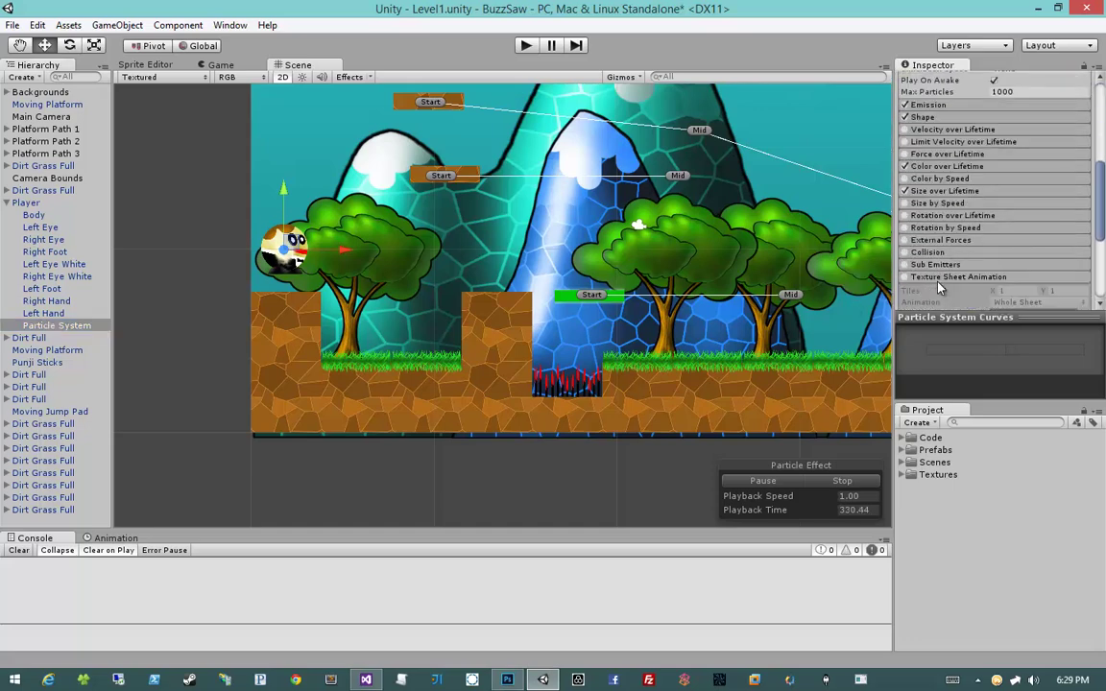
{"action": "left_click", "coordinate": [927, 289]}
{"action": "scroll", "coordinate": [946, 285], "scroll_direction": "down", "scroll_amount": 3}
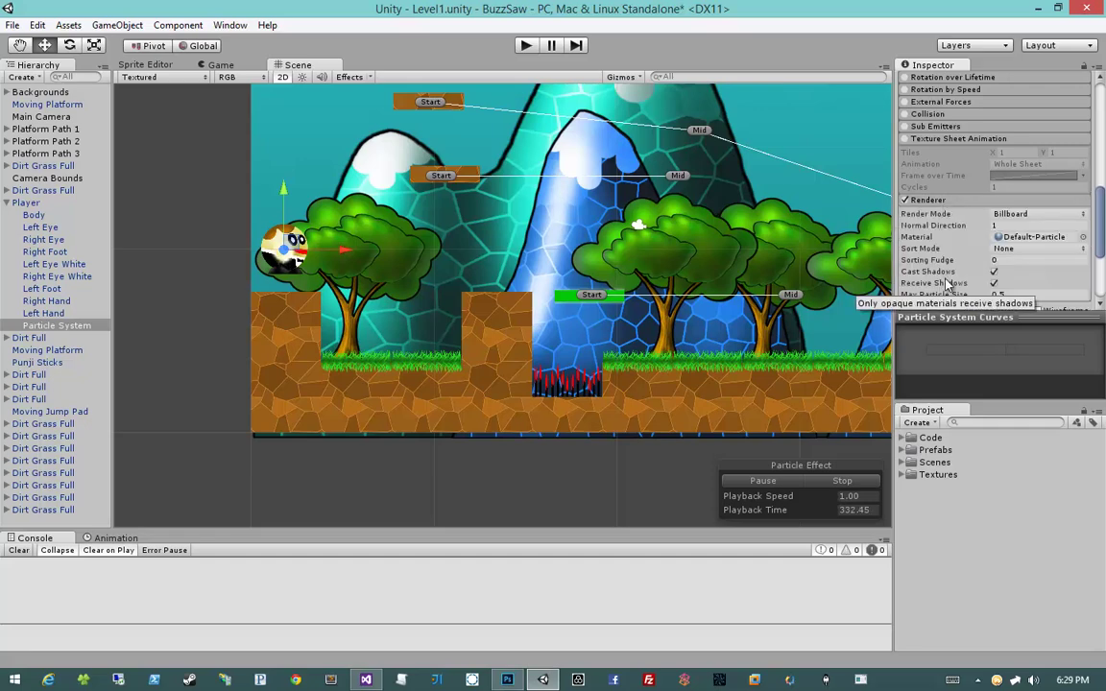
{"action": "scroll", "coordinate": [948, 285], "scroll_direction": "down", "scroll_amount": 1}
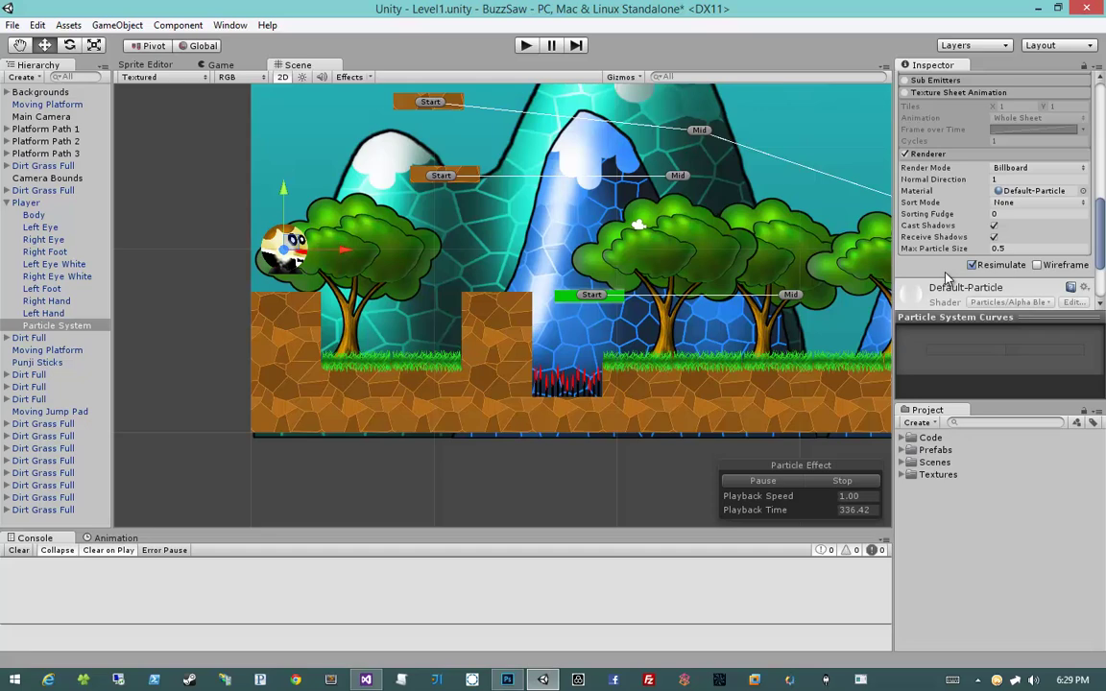
{"action": "scroll", "coordinate": [946, 277], "scroll_direction": "down", "scroll_amount": 3}
{"action": "scroll", "coordinate": [946, 279], "scroll_direction": "up", "scroll_amount": 3}
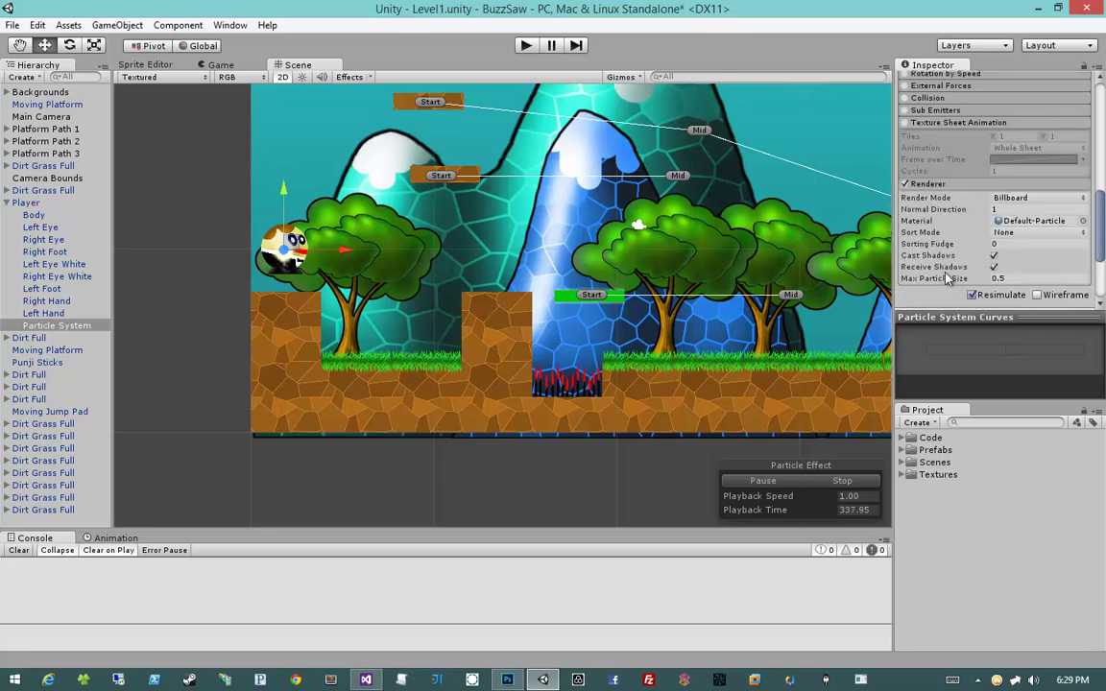
Collapse the Renderer module, the main settings module and the whole Particle System component
{"action": "left_click", "coordinate": [965, 184]}
{"action": "scroll", "coordinate": [999, 207], "scroll_direction": "up", "scroll_amount": 2}
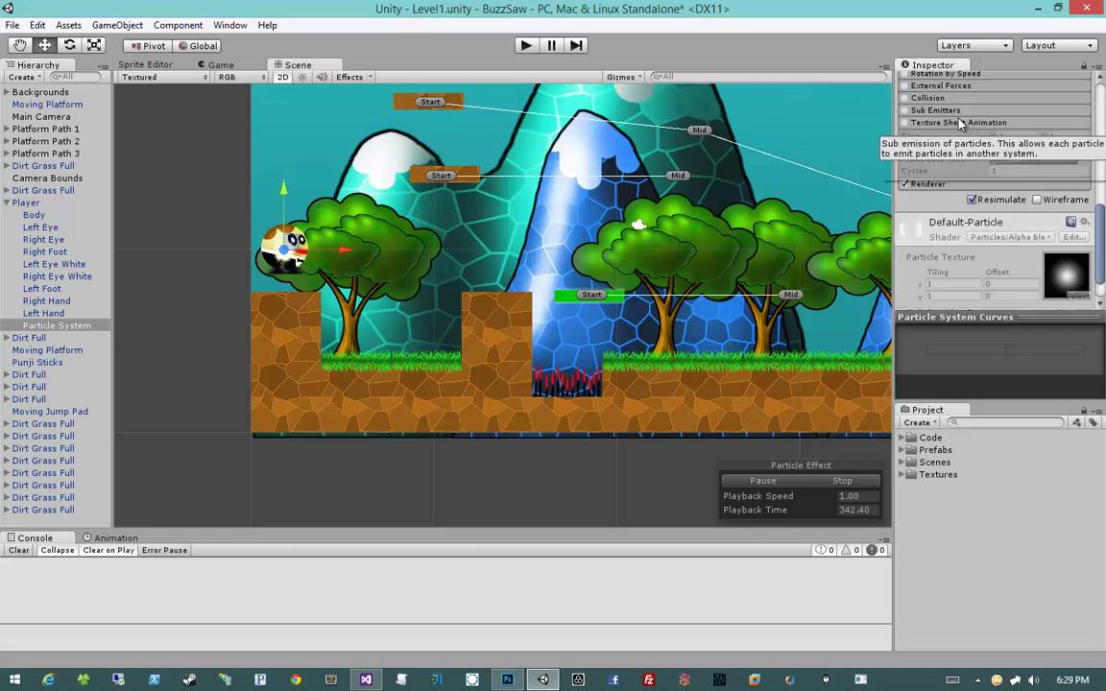
{"action": "scroll", "coordinate": [999, 206], "scroll_direction": "up", "scroll_amount": 4}
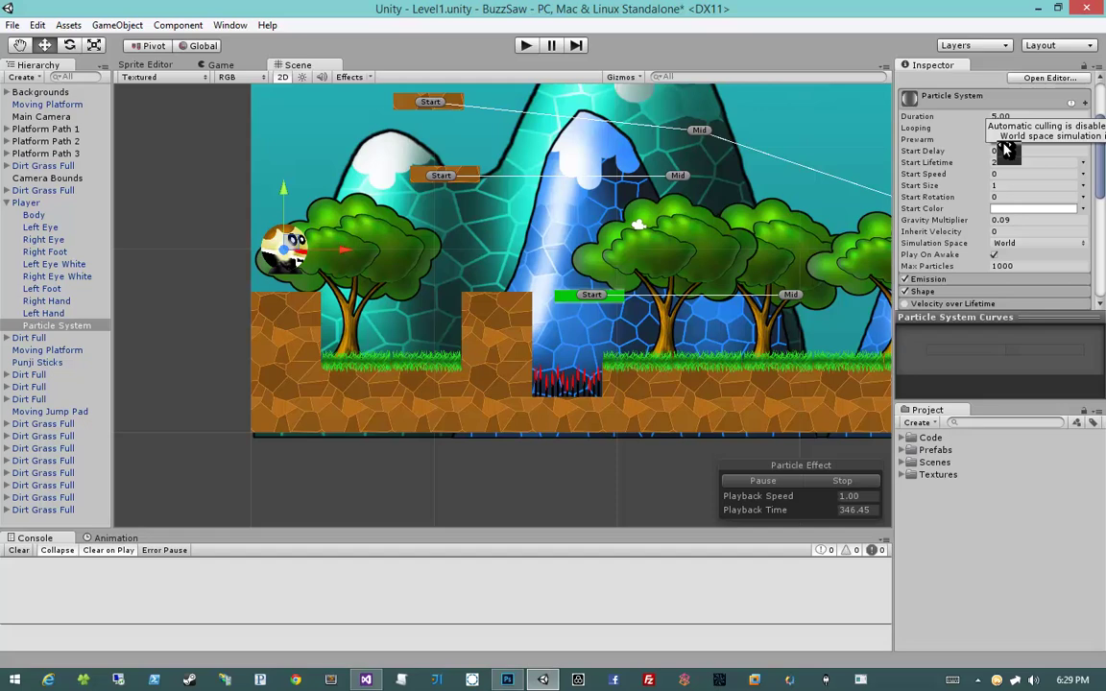
{"action": "scroll", "coordinate": [964, 198], "scroll_direction": "up", "scroll_amount": 2}
{"action": "left_click", "coordinate": [960, 190]}
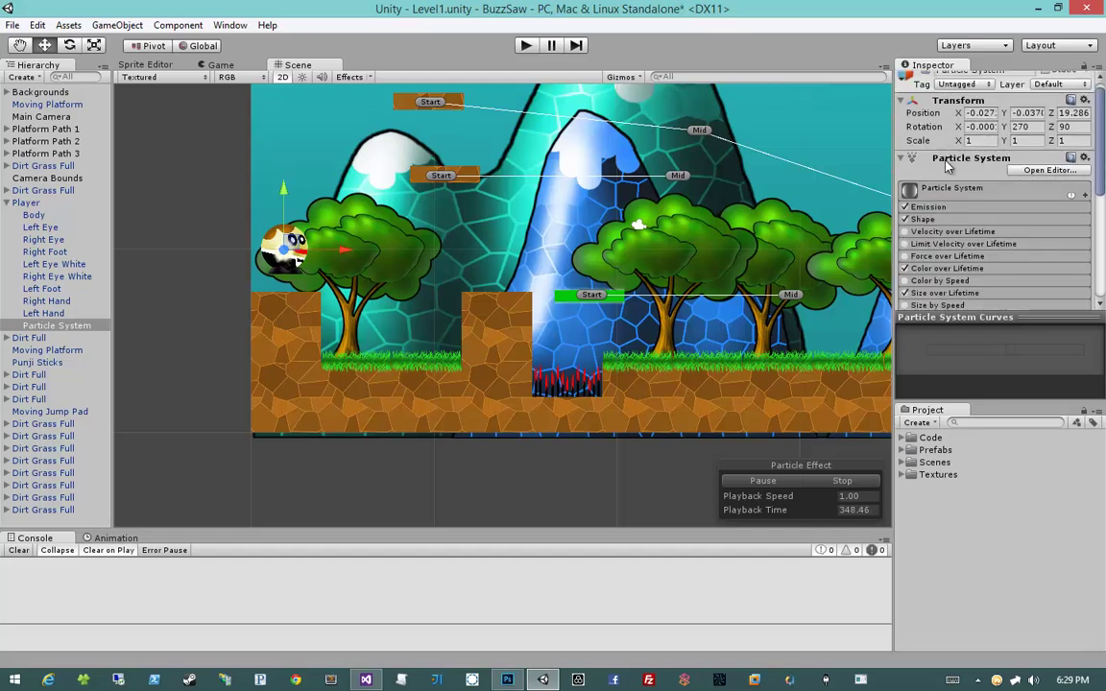
{"action": "left_click", "coordinate": [950, 161]}
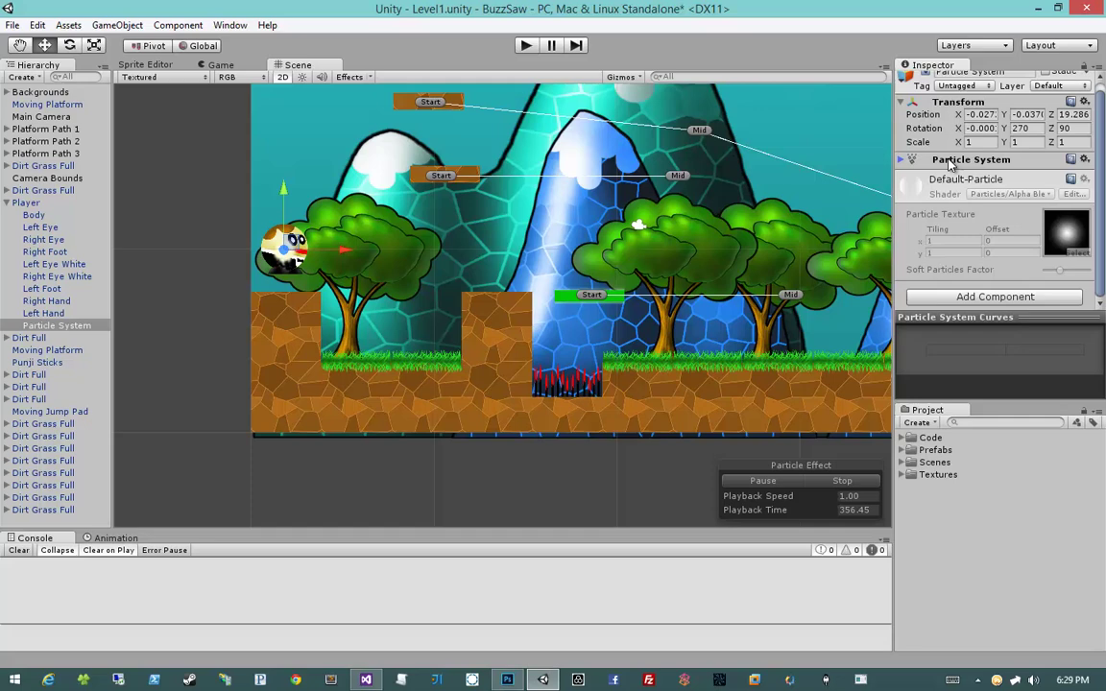
Create a new C# script named SortParticleSystem in the project's Code folder
{"action": "left_click", "coordinate": [903, 439]}
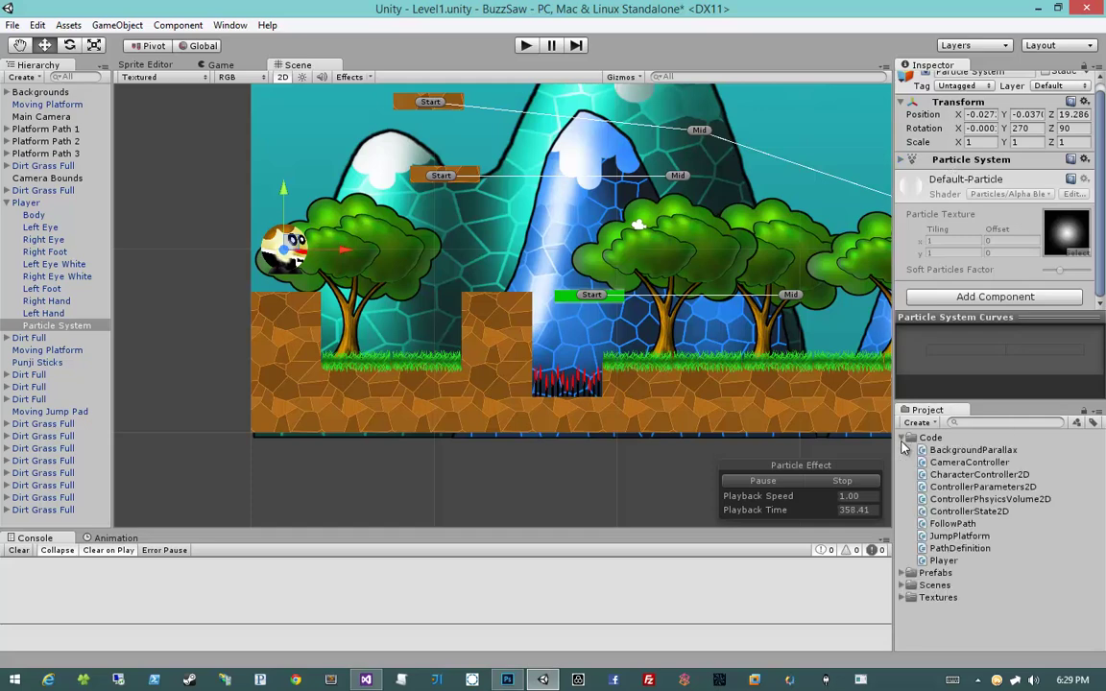
{"action": "left_click", "coordinate": [924, 439]}
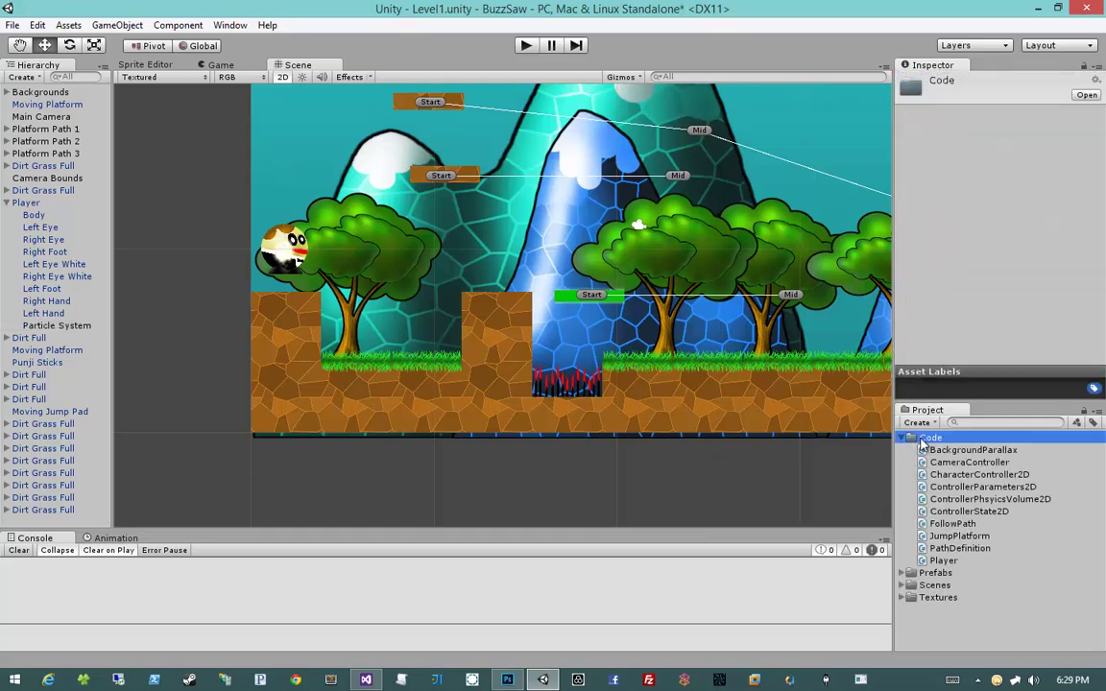
{"action": "left_click", "coordinate": [917, 423]}
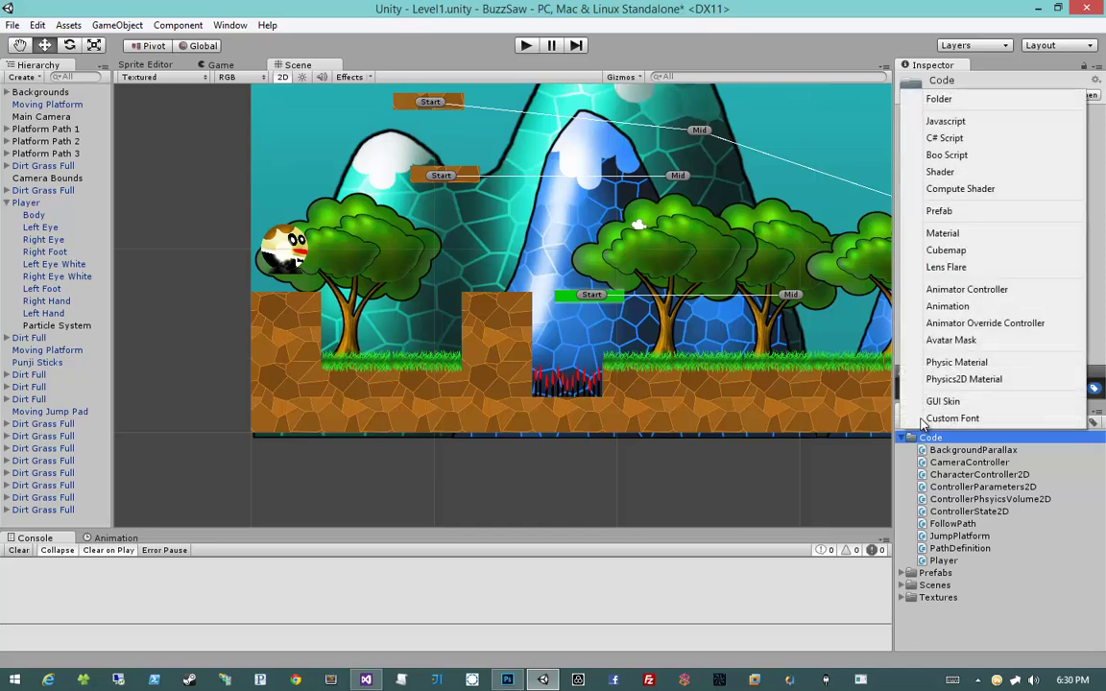
{"action": "left_click", "coordinate": [945, 139]}
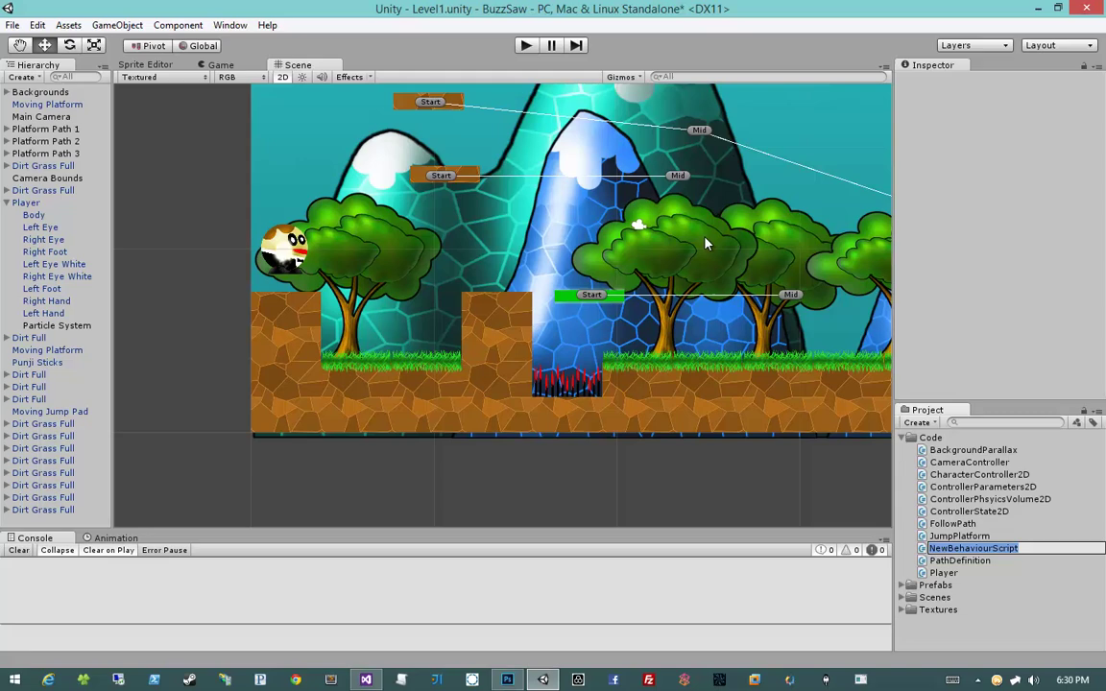
{"action": "type", "text": "Sort"}
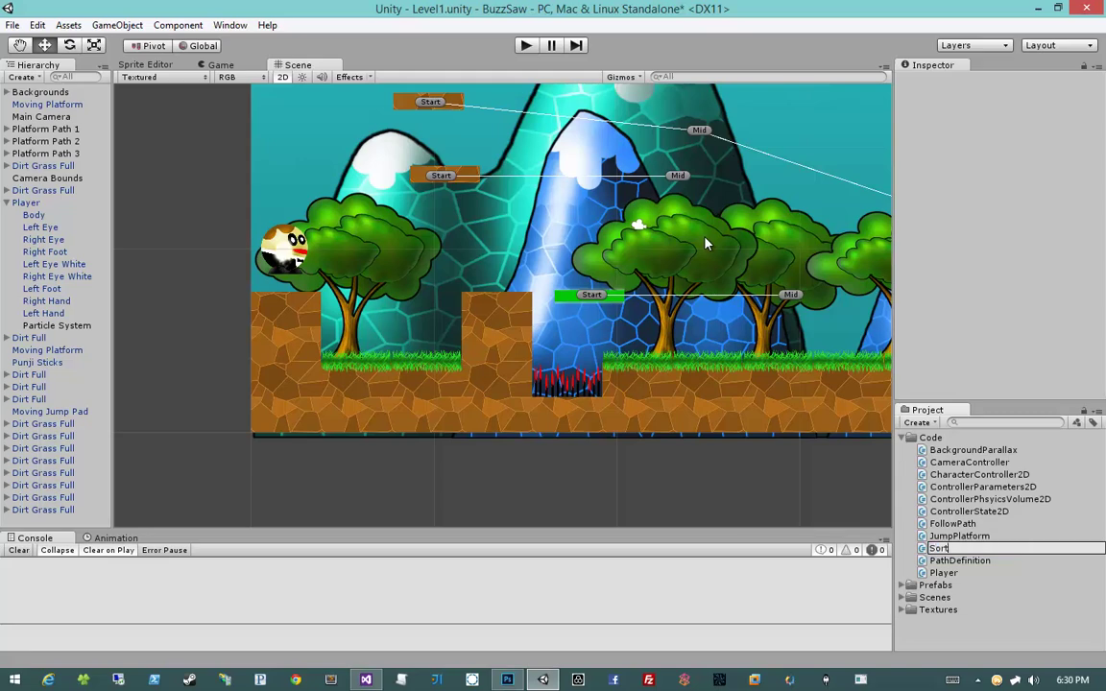
{"action": "type", "text": "ParticleSystem"}
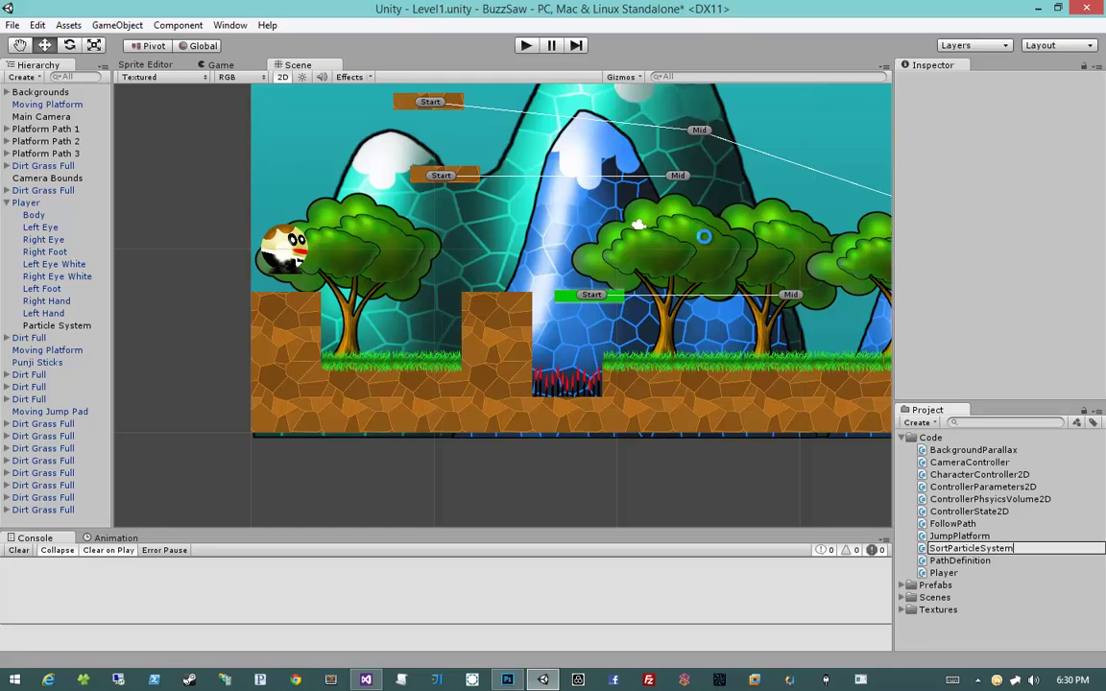
{"action": "key", "text": "Return"}
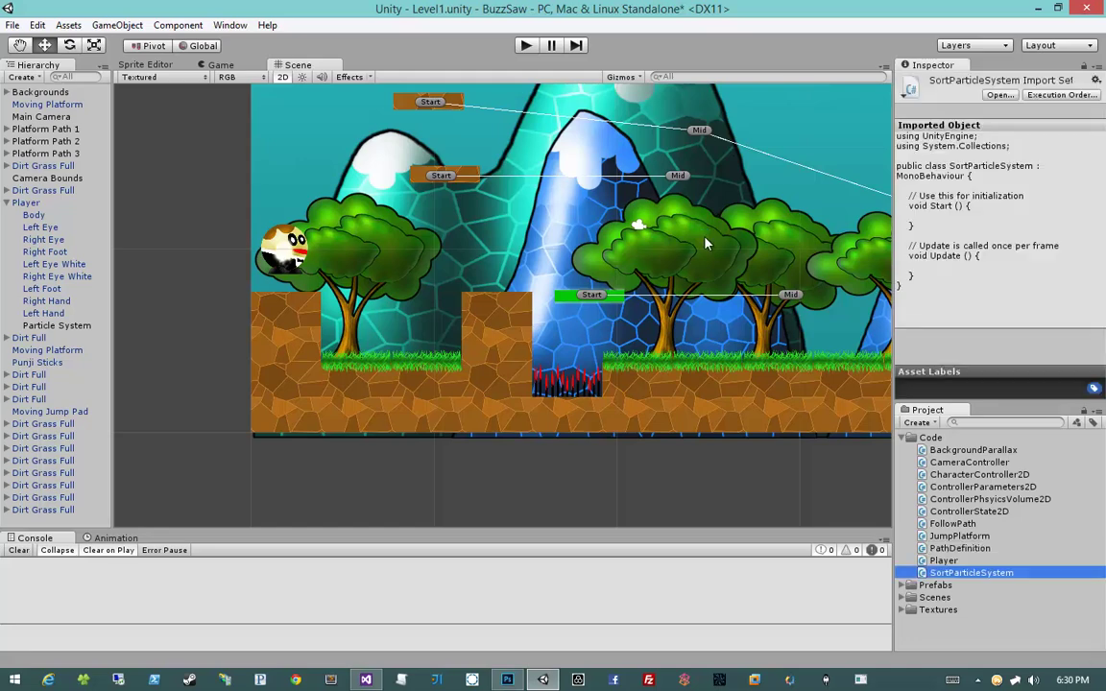
Switch to Visual Studio, reload all modified project files and open SortParticleSystem.cs
{"action": "key", "text": "alt+Tab"}
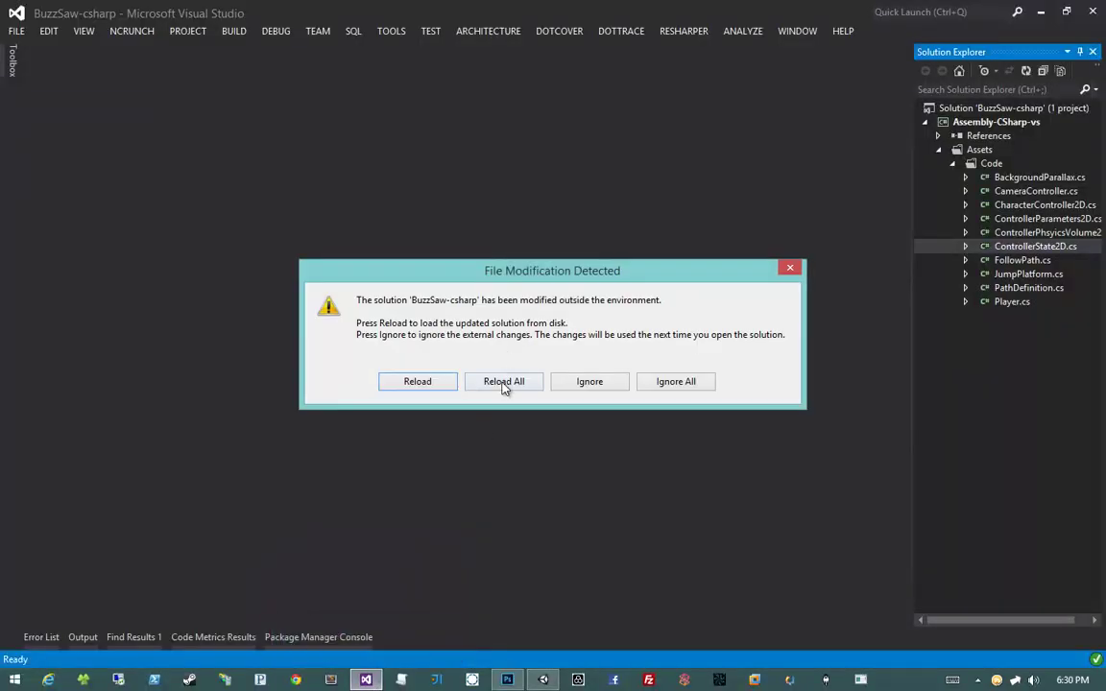
{"action": "left_click", "coordinate": [506, 381]}
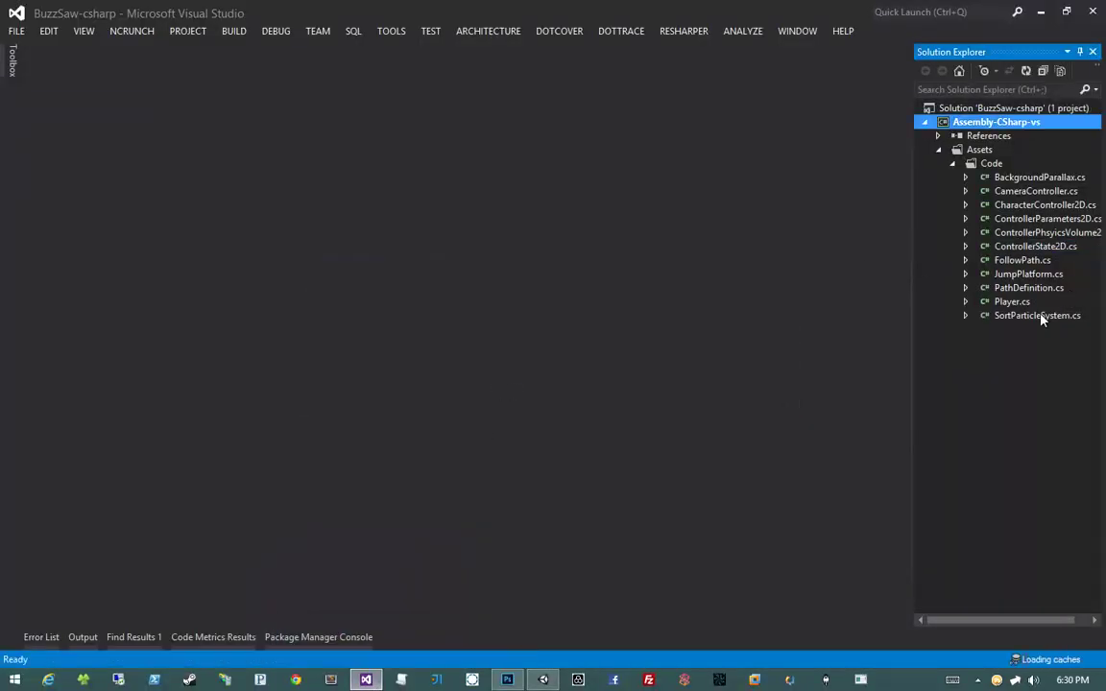
{"action": "left_click", "coordinate": [1041, 317]}
{"action": "double_click", "coordinate": [1007, 317]}
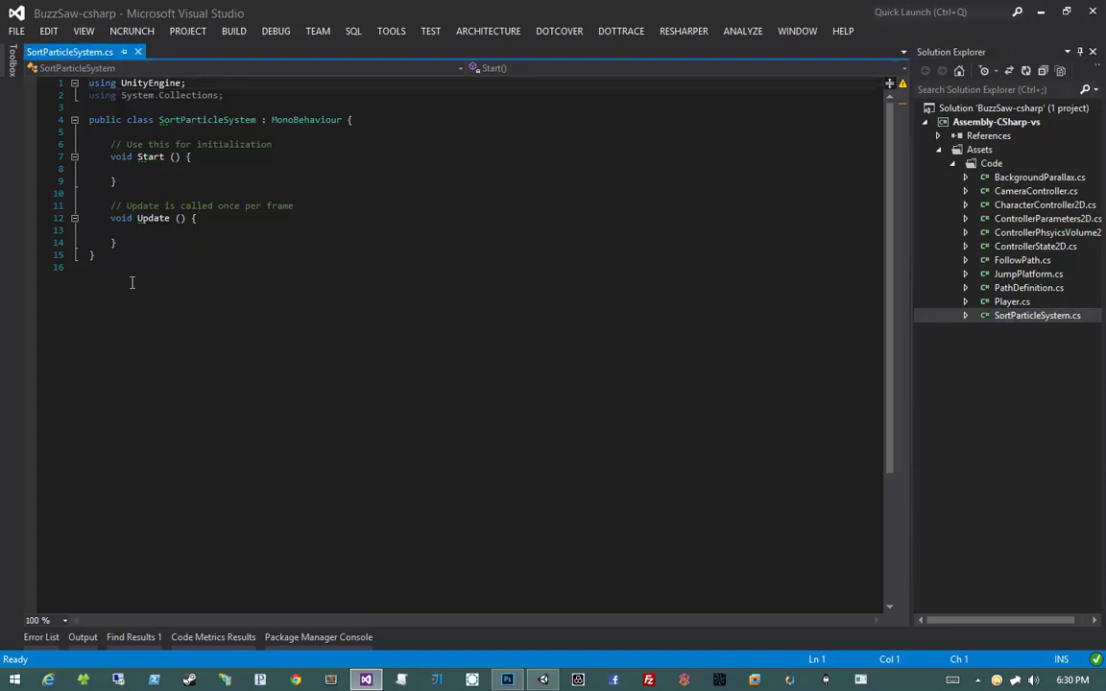
Remove the default Start and Update methods with their comments, leaving an empty SortParticleSystem class with its braces on separate lines
{"action": "left_click_drag", "start_coordinate": [144, 242], "coordinate": [49, 147]}
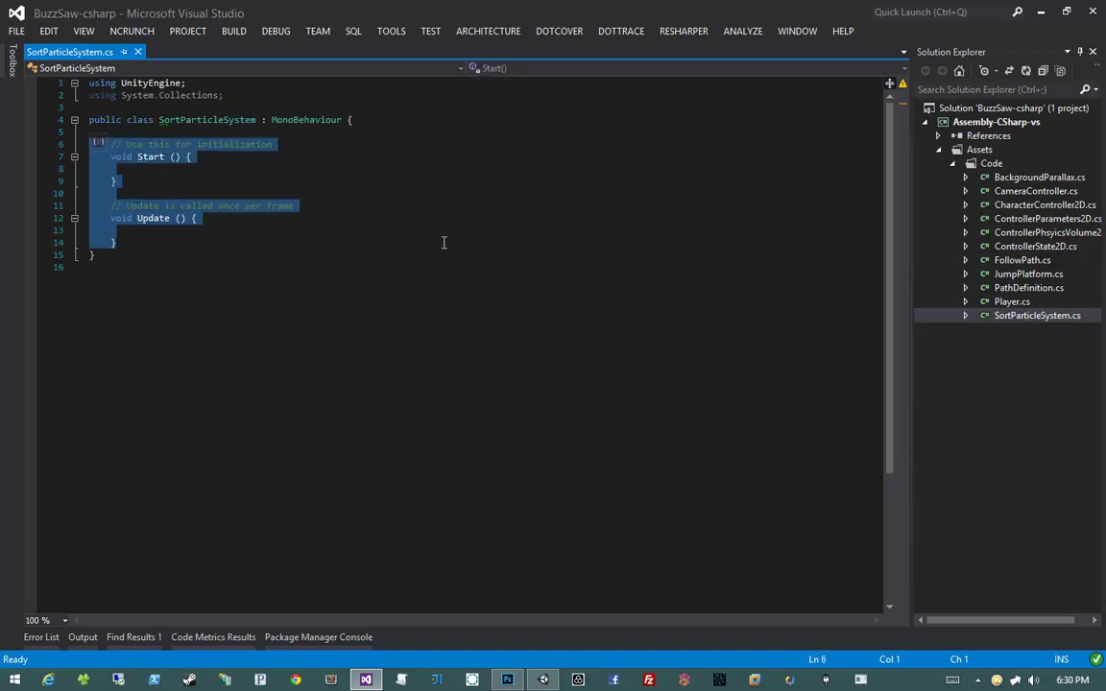
{"action": "key", "text": "BackSpace"}
{"action": "key", "text": "BackSpace"}
{"action": "key", "text": "BackSpace"}
{"action": "key", "text": "Down"}
{"action": "key", "text": "Down"}
{"action": "key", "text": "BackSpace"}
{"action": "key", "text": "BackSpace"}
{"action": "type", "text": "}"}
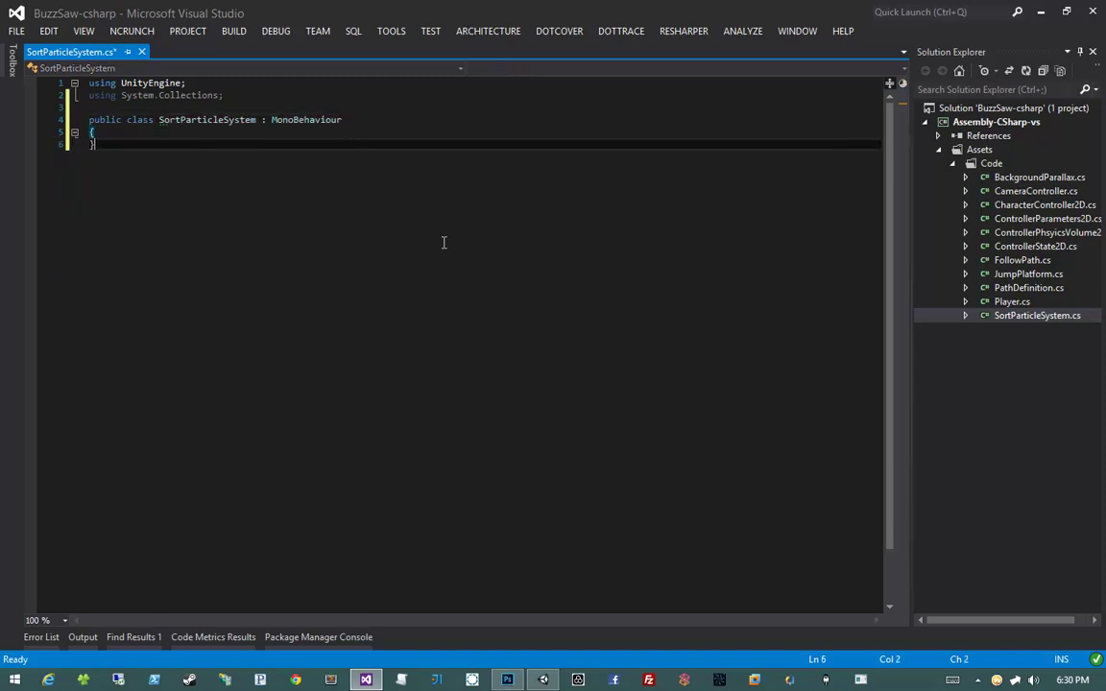
Declare a public string field LayerName in the SortParticleSystem class with the default value "Particles"
{"action": "key", "text": "Left"}
{"action": "key", "text": "Return"}
{"action": "key", "text": "ctrl+s"}
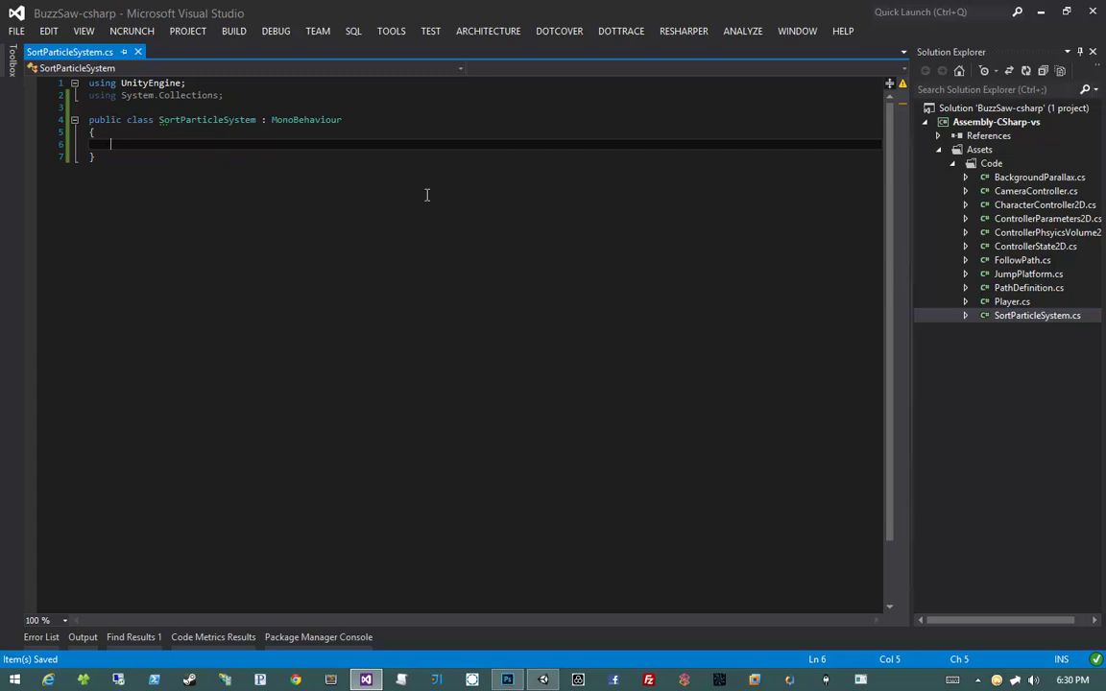
{"action": "type", "text": "public string Layerna"}
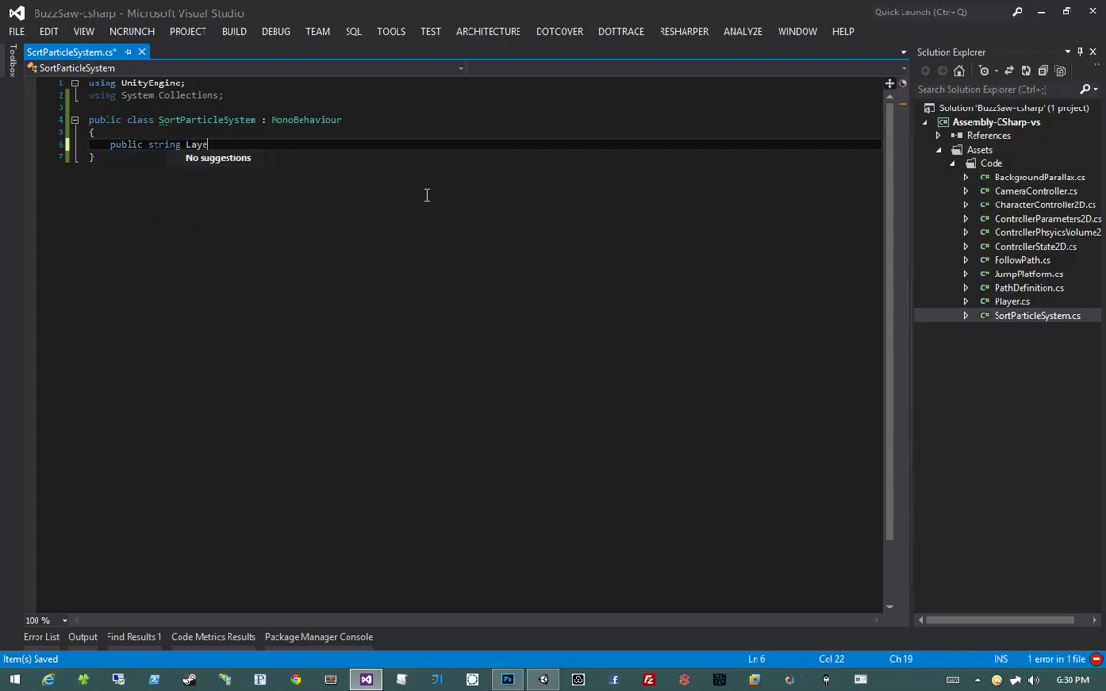
{"action": "key", "text": "ctrl+BackSpace"}
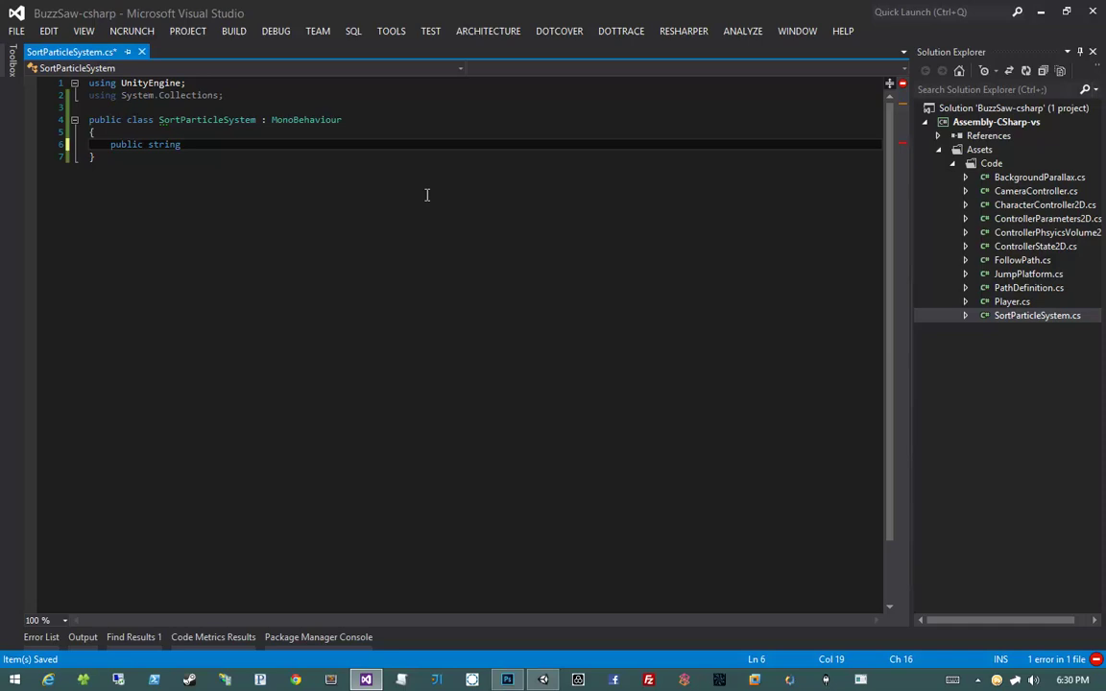
{"action": "key", "text": "ctrl+BackSpace"}
{"action": "type", "text": "Sorting"}
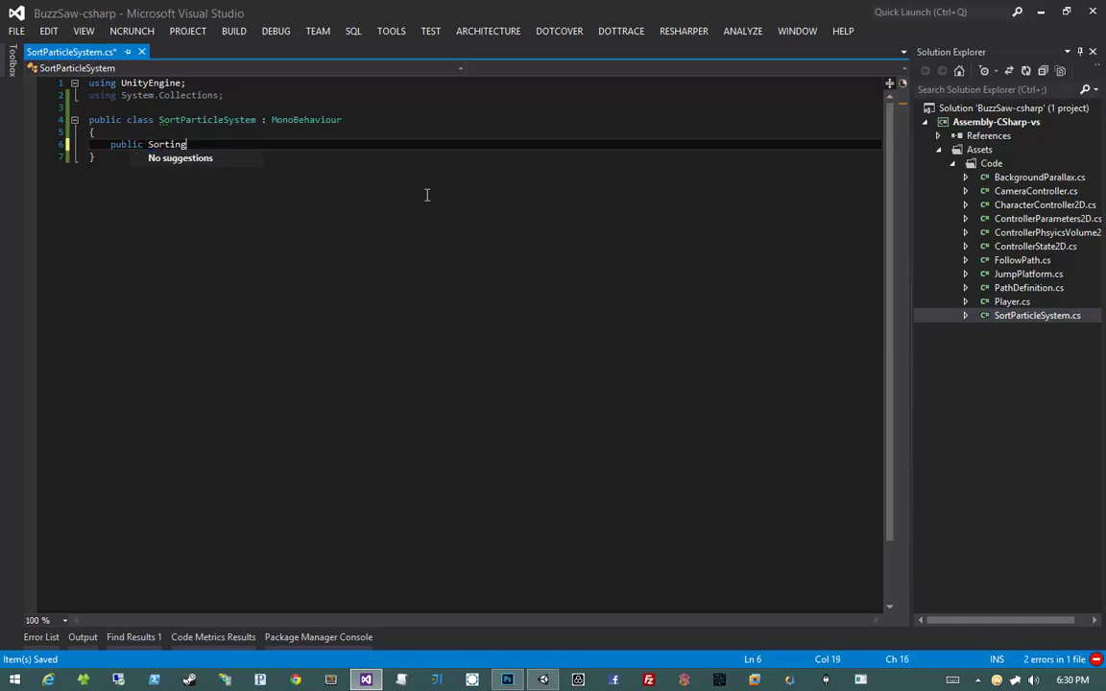
{"action": "key", "text": "ctrl+BackSpace"}
{"action": "type", "text": "string "}
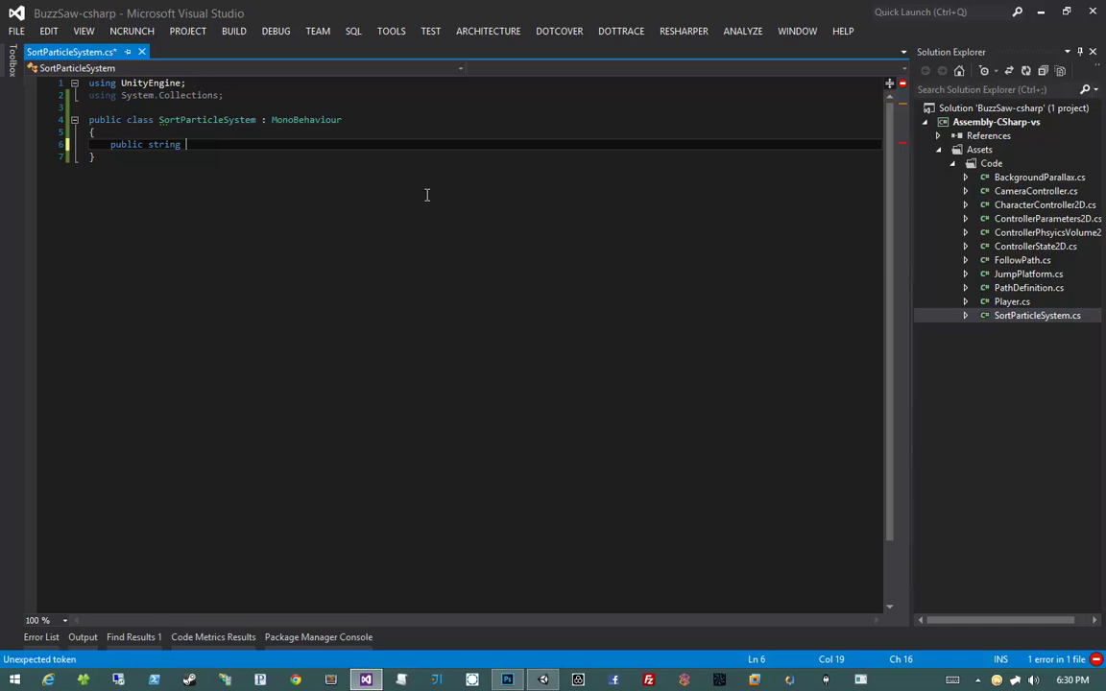
{"action": "type", "text": "LayerName = \""}
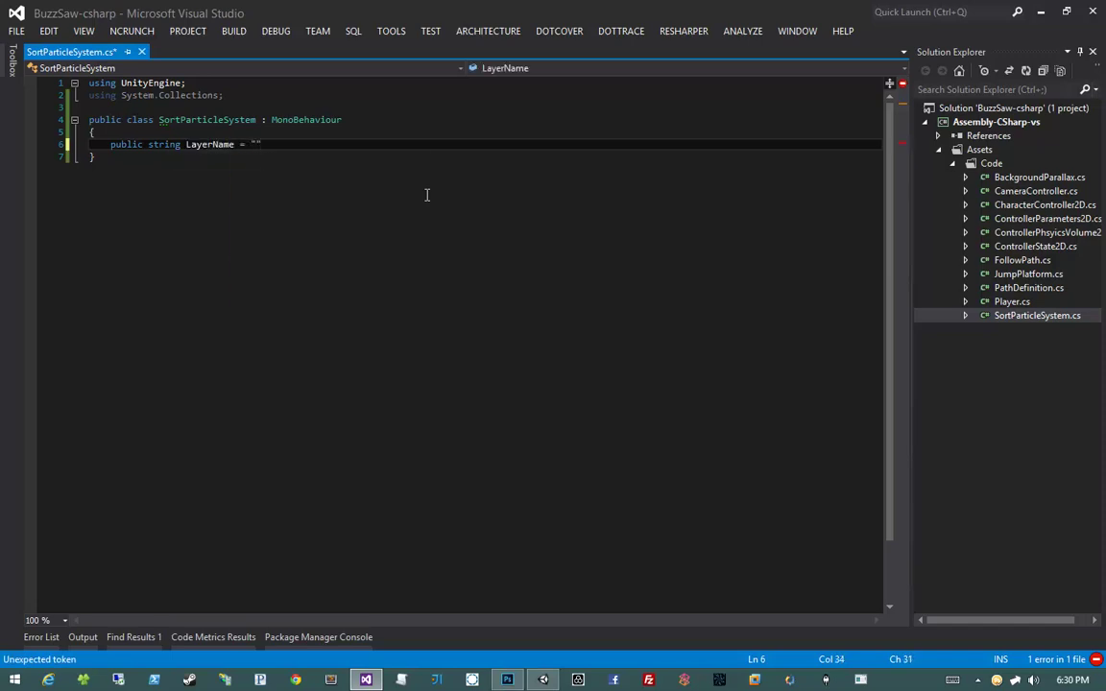
{"action": "type", "text": ";"}
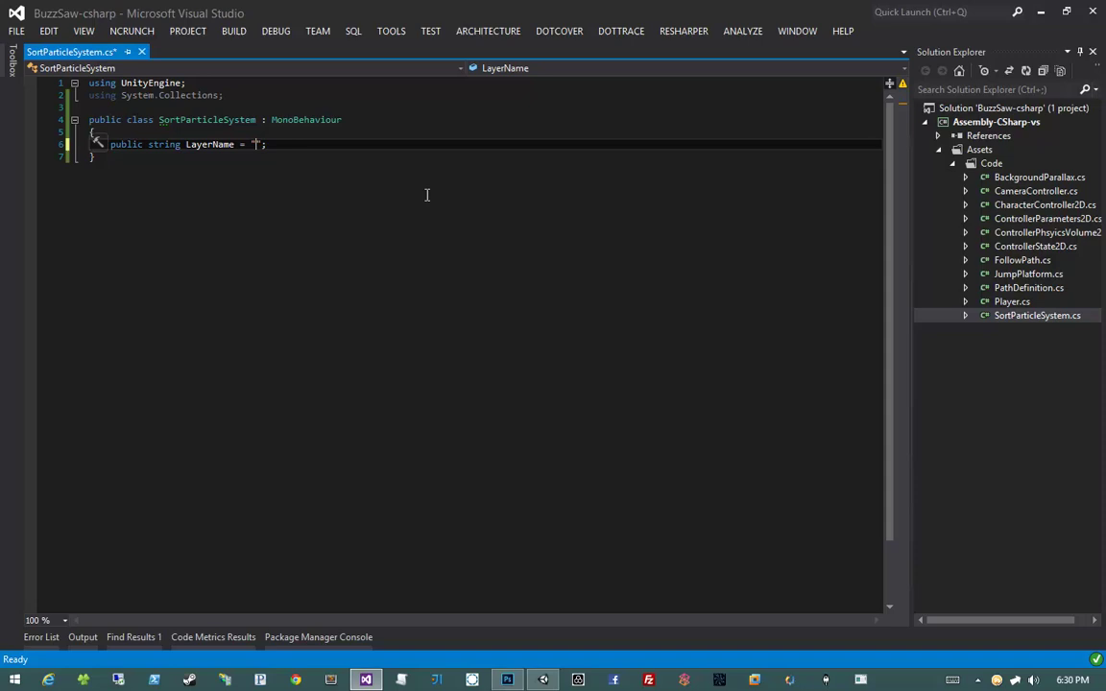
{"action": "type", "text": "Particles"}
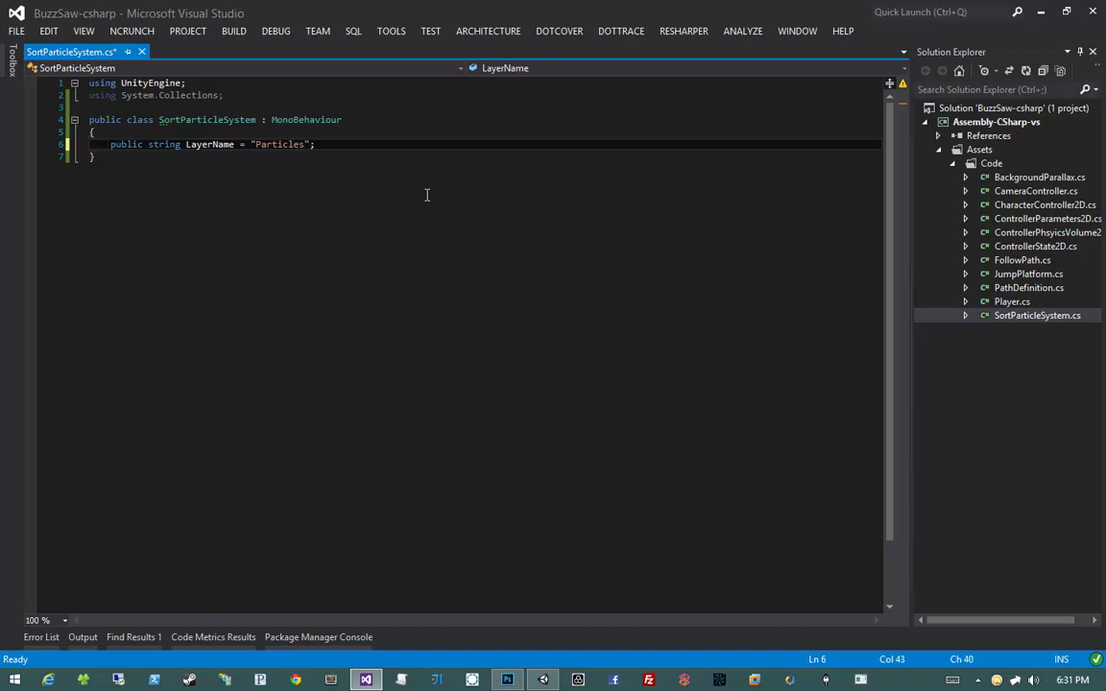
Add an empty public void Start() method below the LayerName field and save the script
{"action": "key", "text": "Return"}
{"action": "key", "text": "Return"}
{"action": "type", "text": "public void Start("}
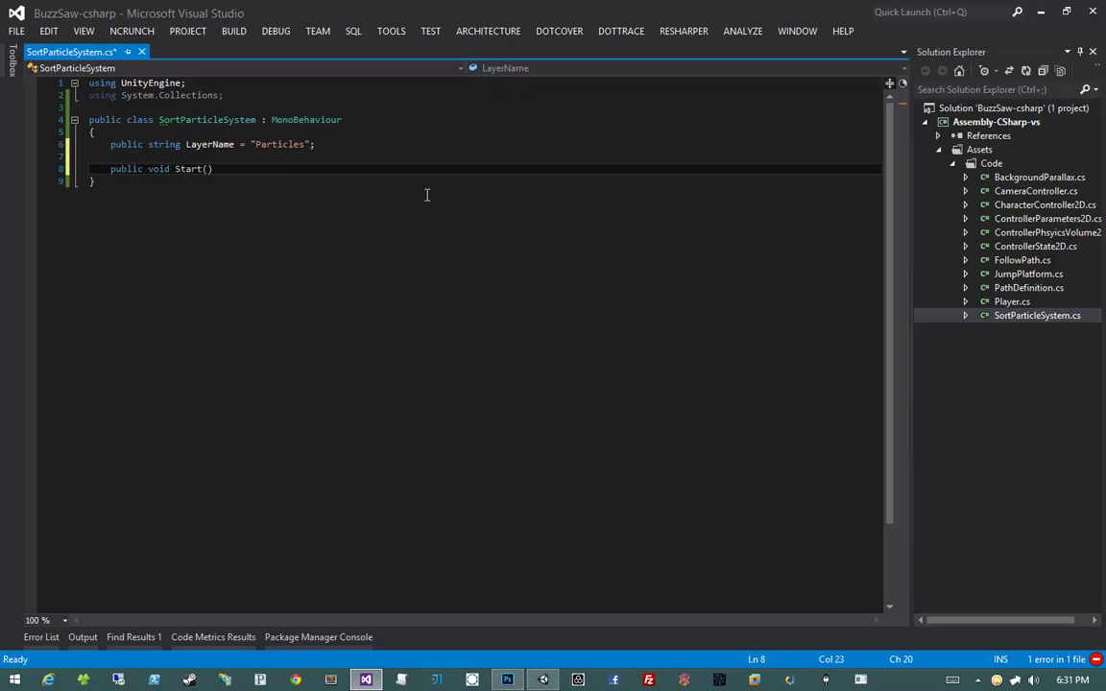
{"action": "type", "text": ")"}
{"action": "key", "text": "Return"}
{"action": "type", "text": "{"}
{"action": "key", "text": "Return"}
{"action": "key", "text": "ctrl+s"}
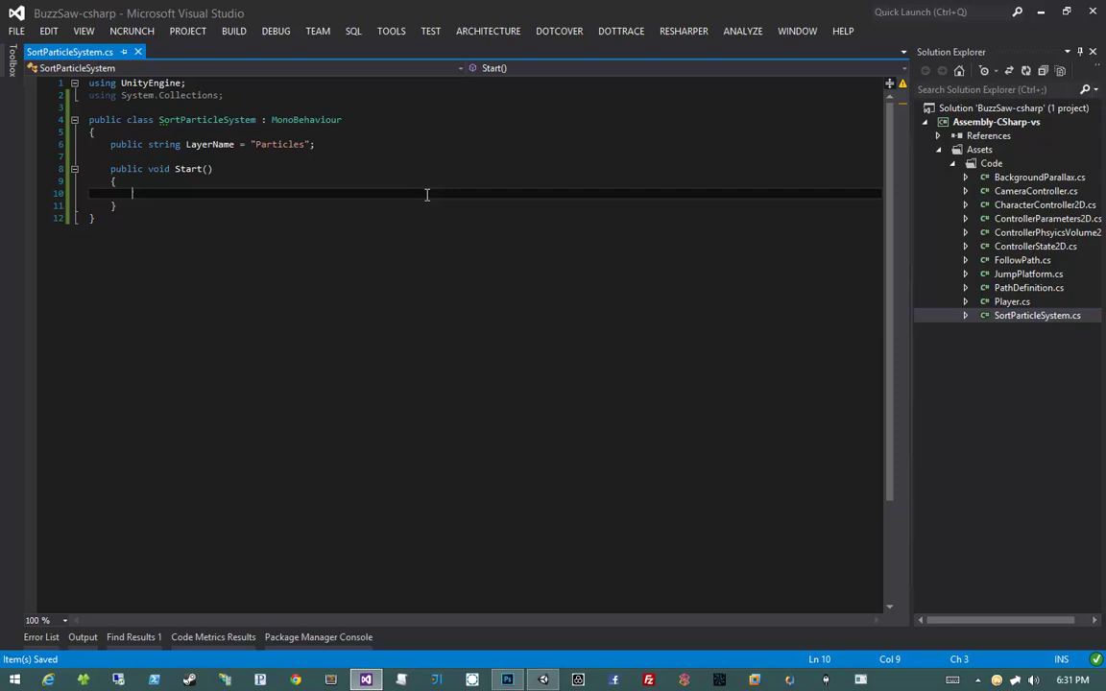
Assign LayerName to particleSystem.renderer.sortingLayerName inside the Start method and save the script
{"action": "type", "text": "part"}
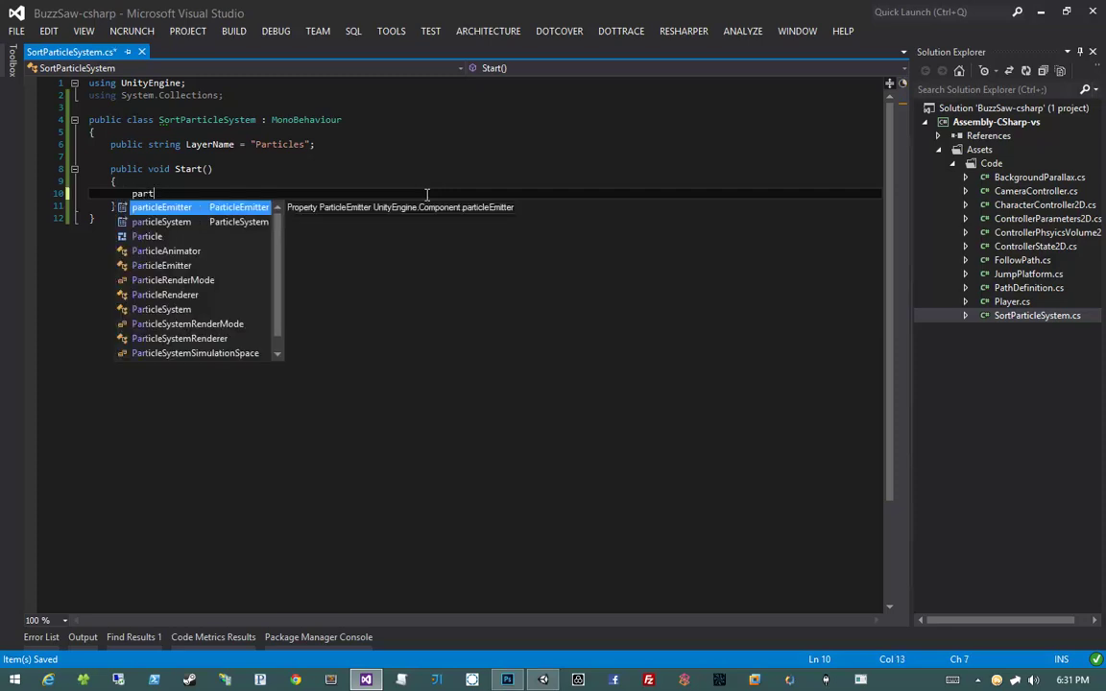
{"action": "type", "text": "icleSystem."}
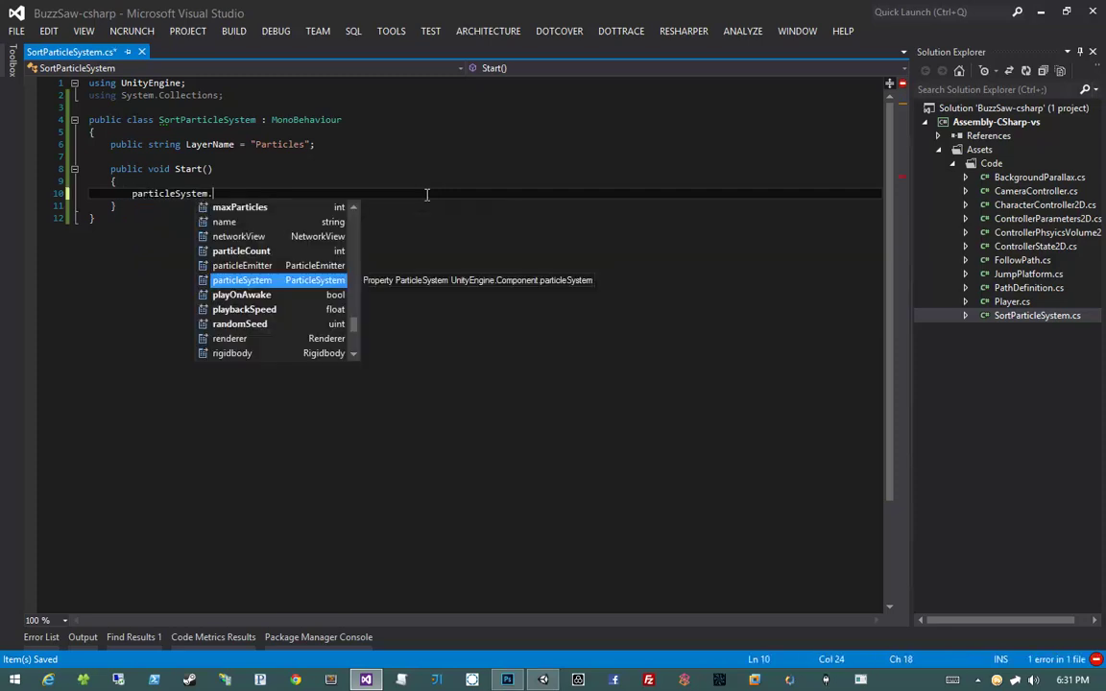
{"action": "type", "text": "renderer."}
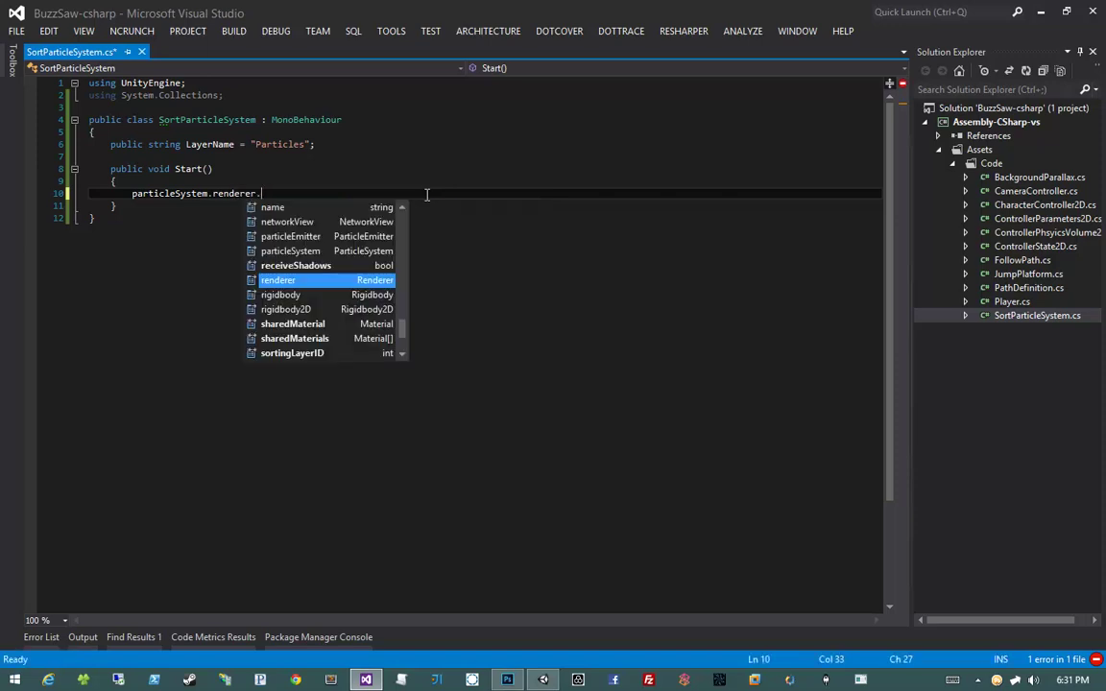
{"action": "type", "text": "sorting"}
{"action": "key", "text": "Down"}
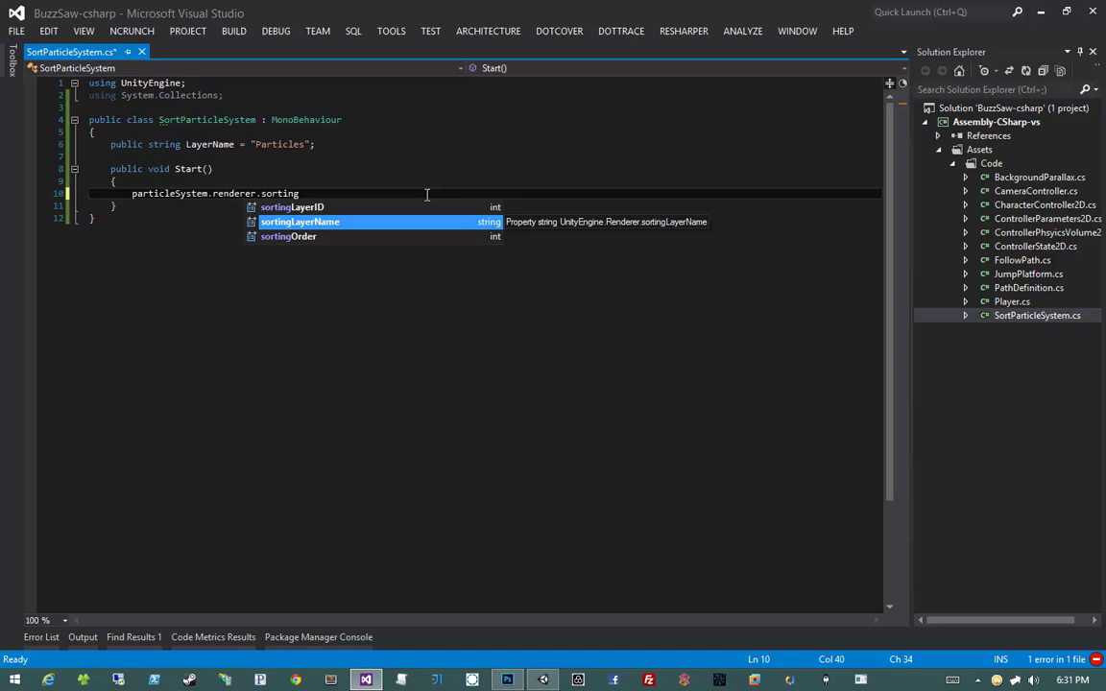
{"action": "type", "text": "LayerName = LayerName"}
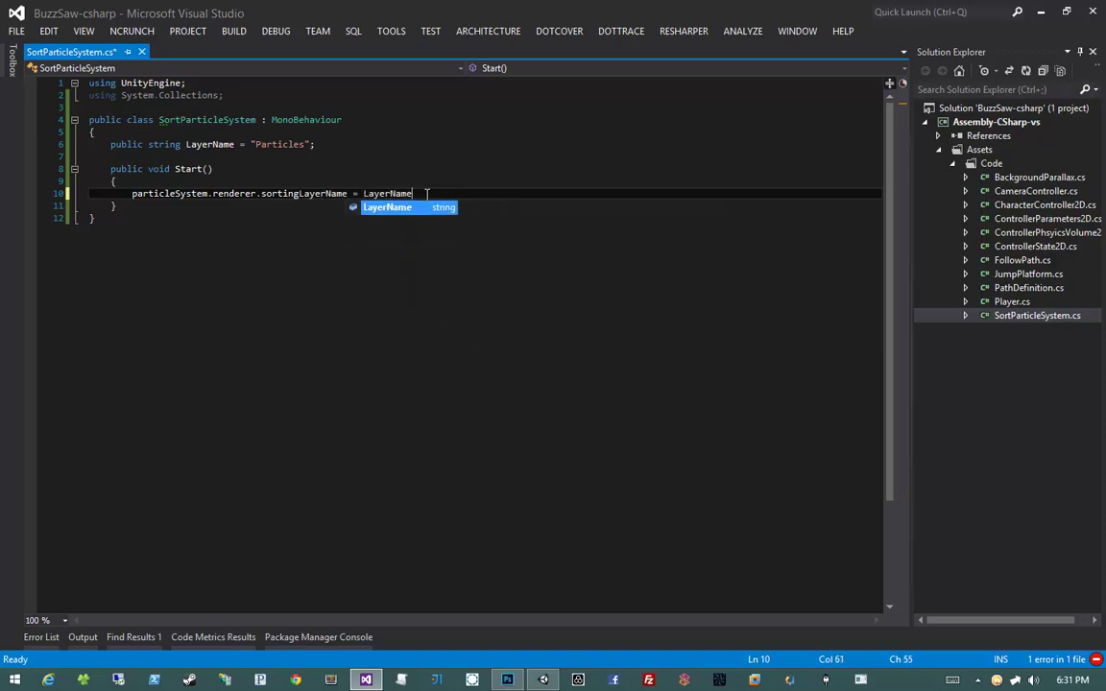
{"action": "type", "text": ";"}
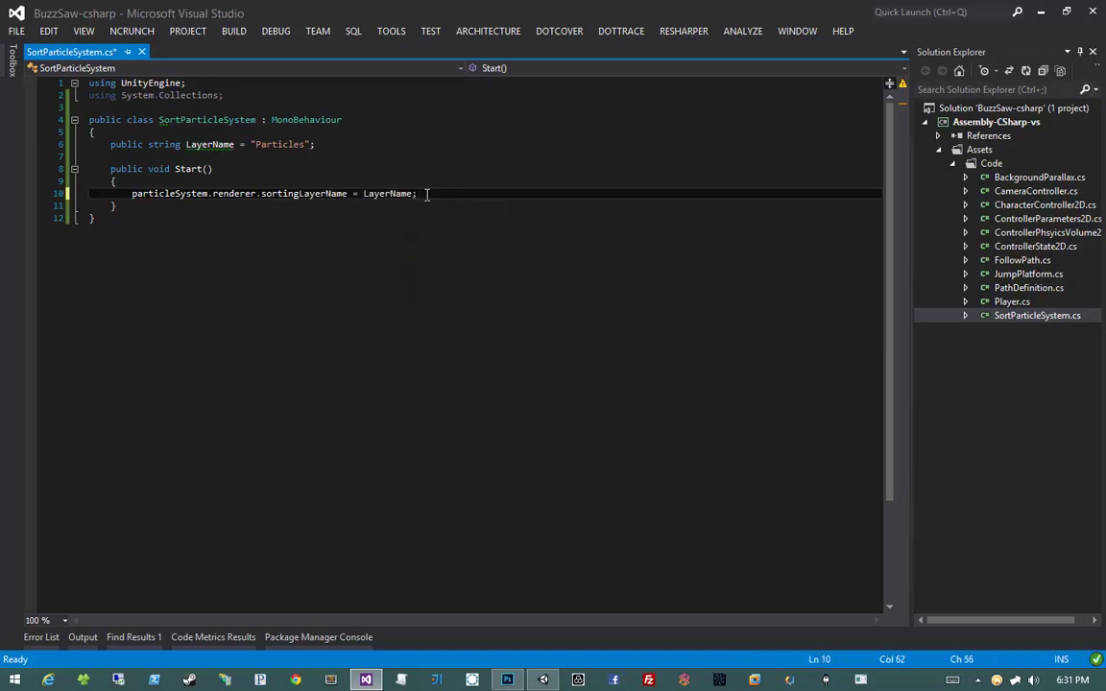
{"action": "key", "text": "ctrl+s"}
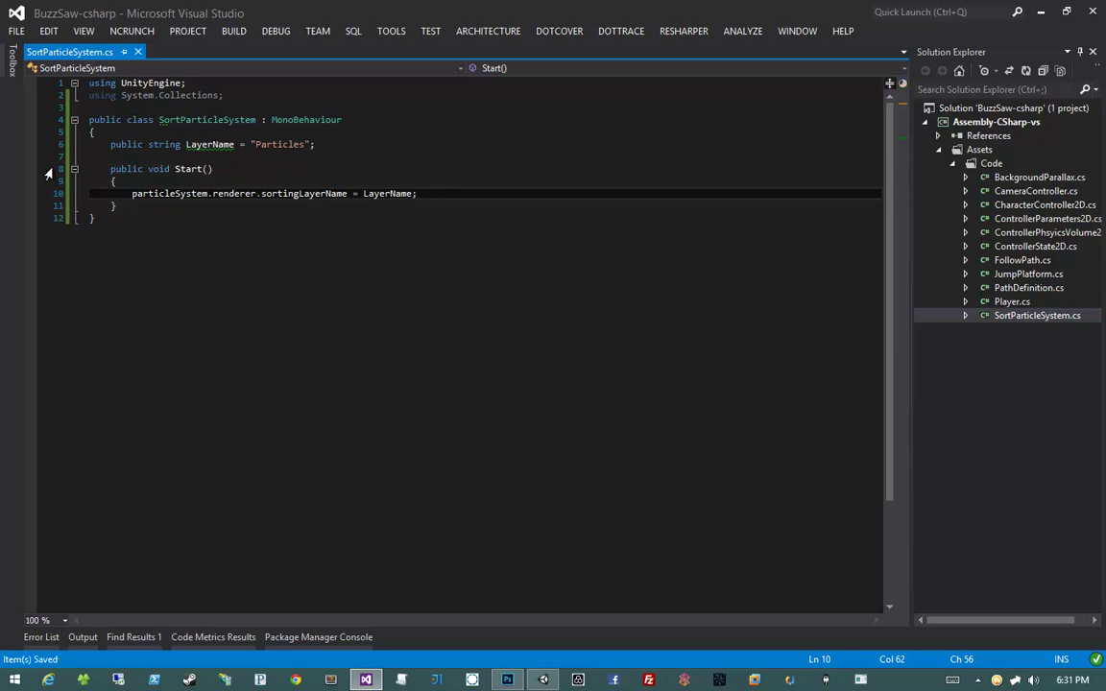
{"action": "left_click_drag", "start_coordinate": [130, 193], "coordinate": [492, 194]}
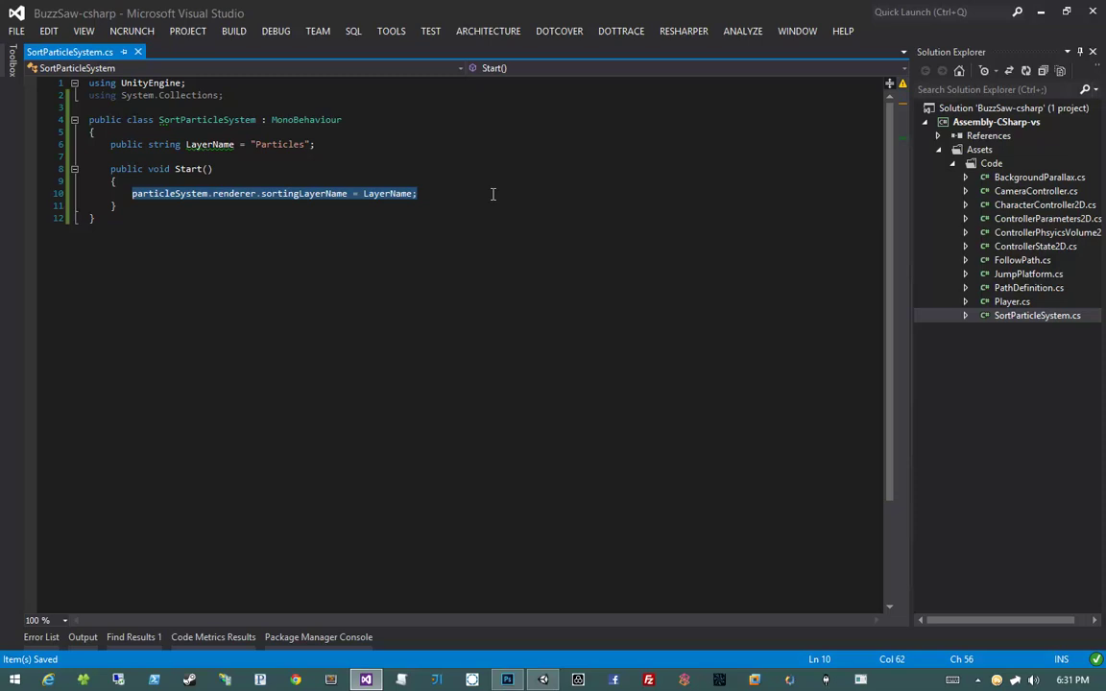
{"action": "left_click", "coordinate": [251, 119]}
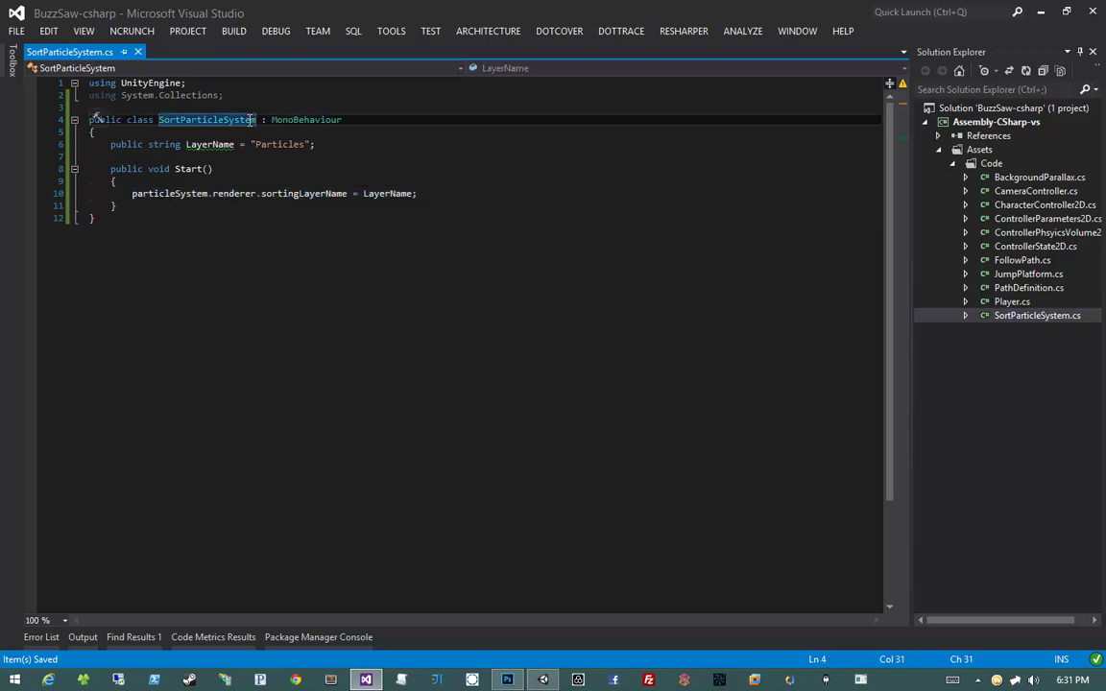
{"action": "left_click", "coordinate": [195, 145]}
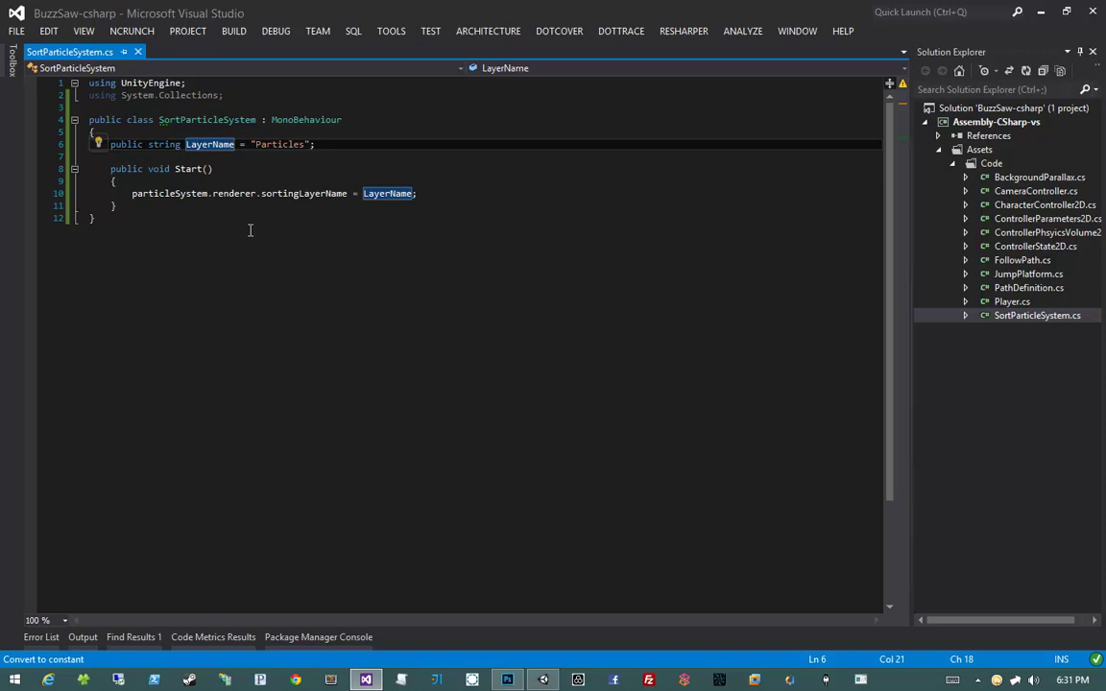
{"action": "double_click", "coordinate": [278, 144]}
{"action": "key", "text": "ctrl+s"}
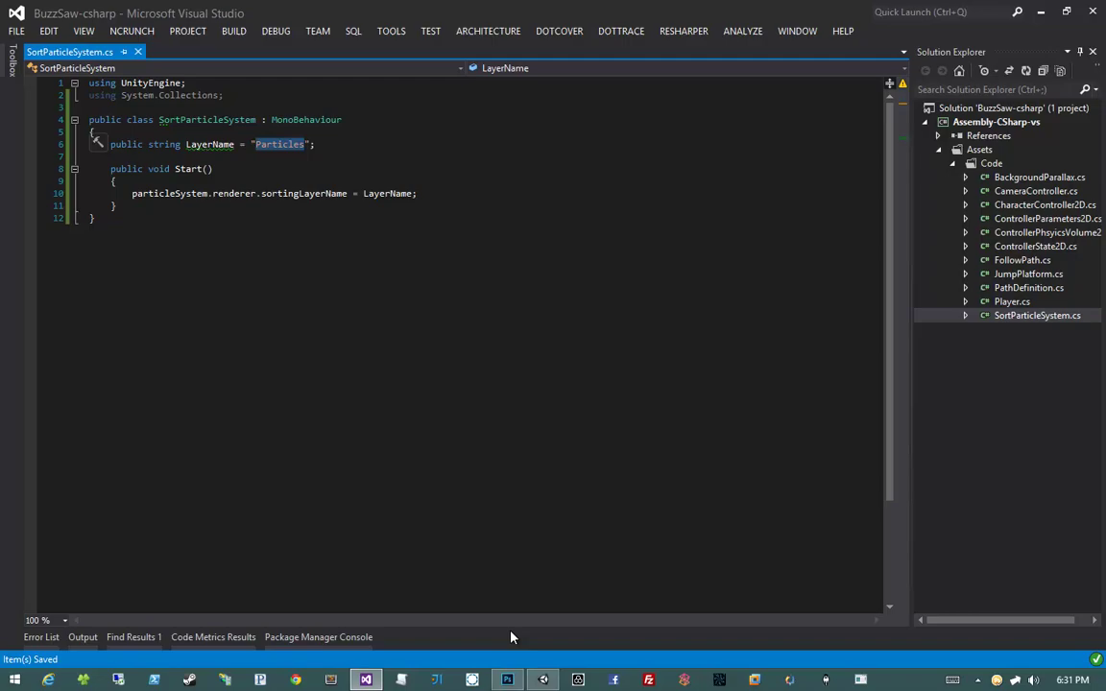
Switch to Unity and show the Sorting Layers list in the Tags & Layers settings, with the Layers list collapsed
{"action": "left_click", "coordinate": [544, 680]}
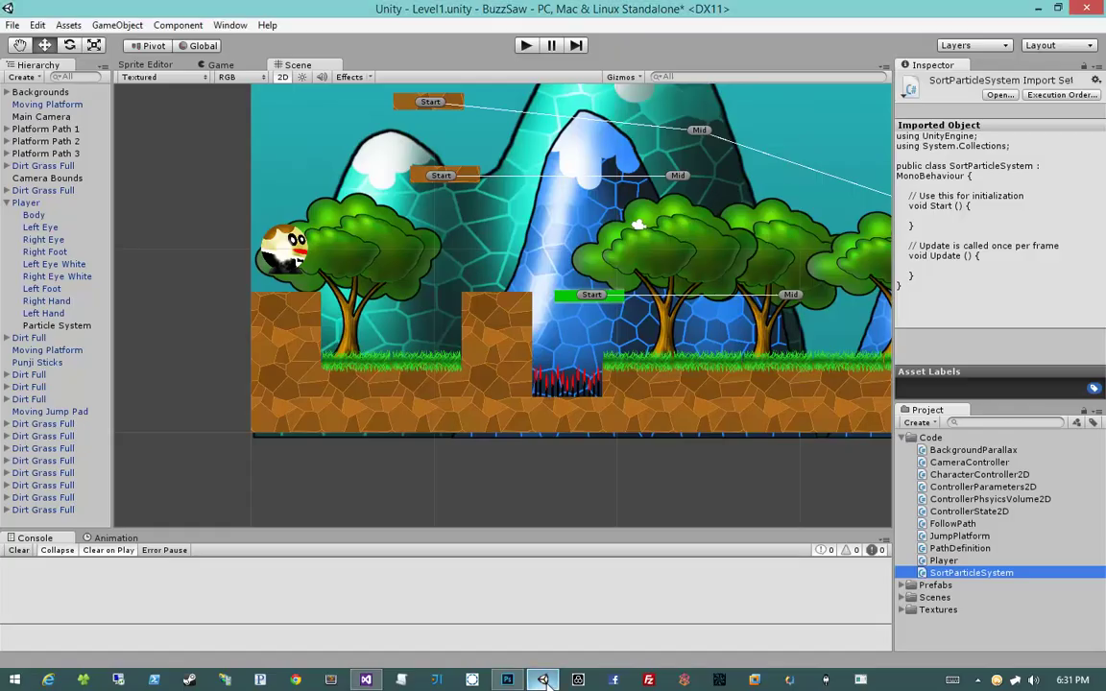
{"action": "left_click", "coordinate": [959, 49]}
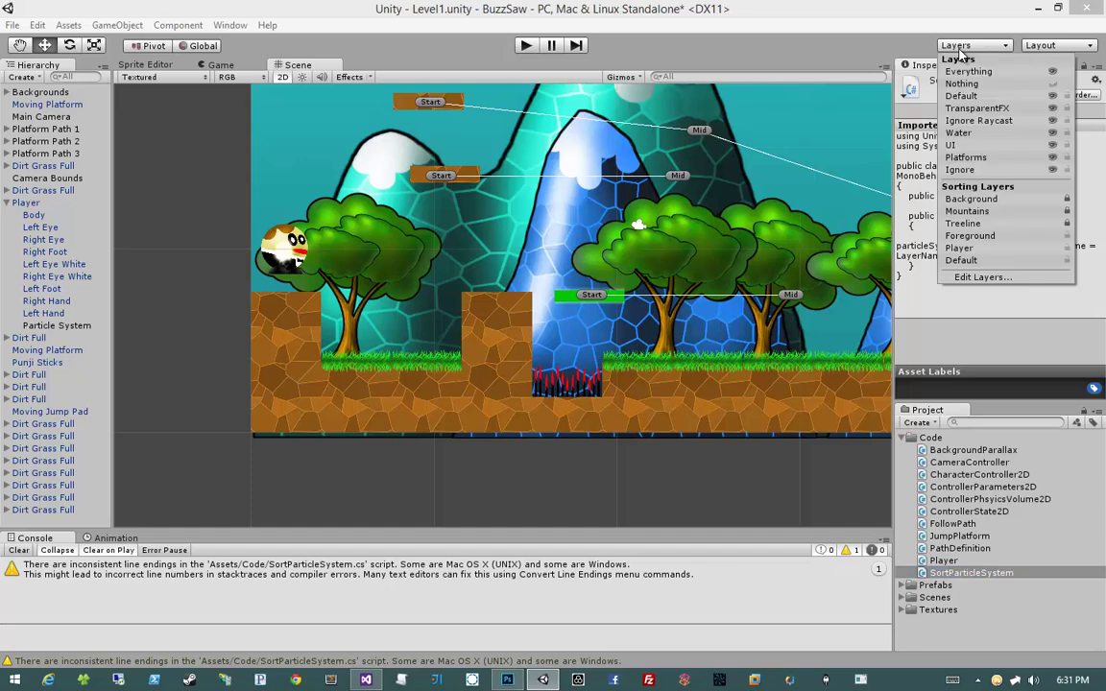
{"action": "left_click", "coordinate": [970, 277]}
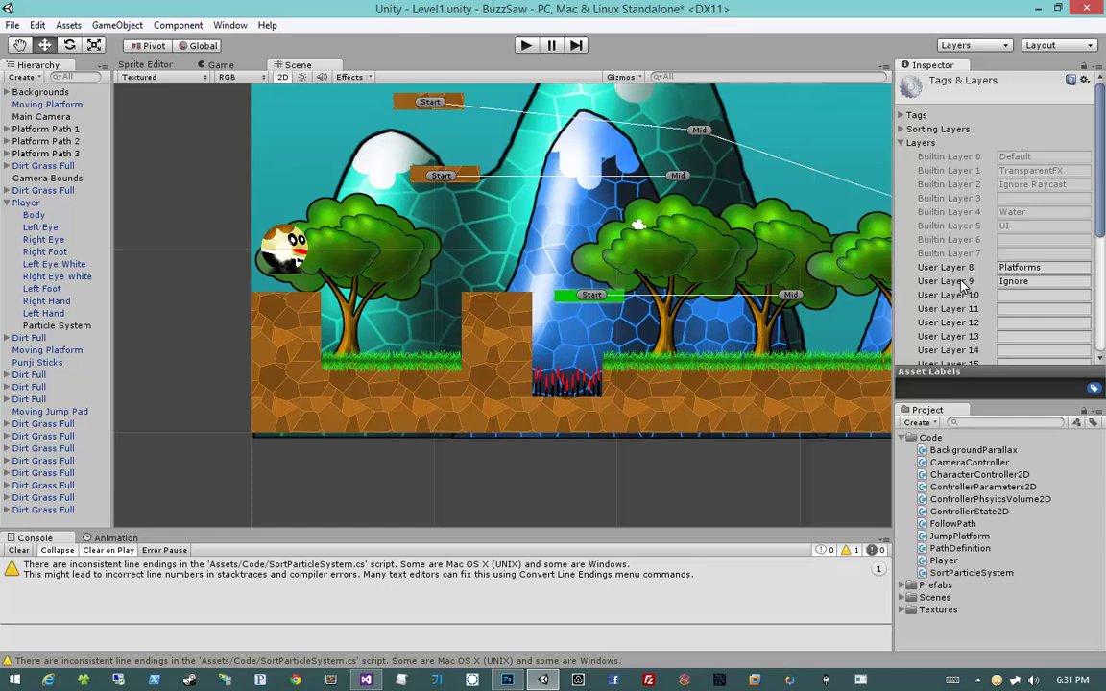
{"action": "left_click", "coordinate": [903, 144]}
{"action": "left_click", "coordinate": [933, 130]}
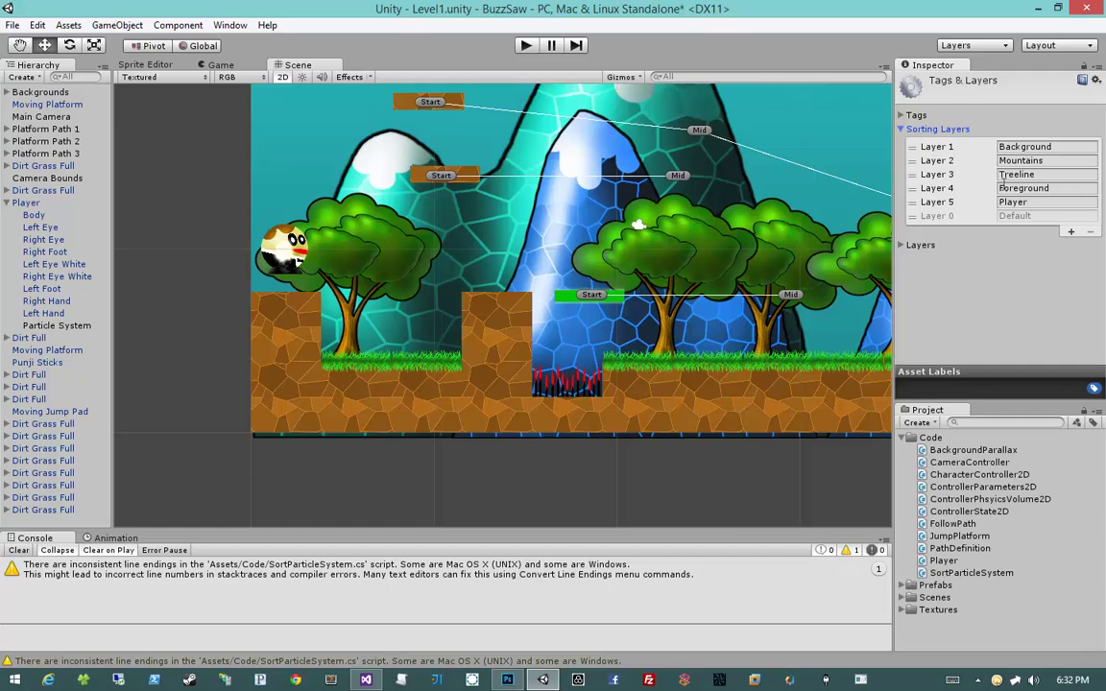
Add a sorting layer named Particles and place it between the Foreground and Player layers
{"action": "left_click", "coordinate": [1020, 217]}
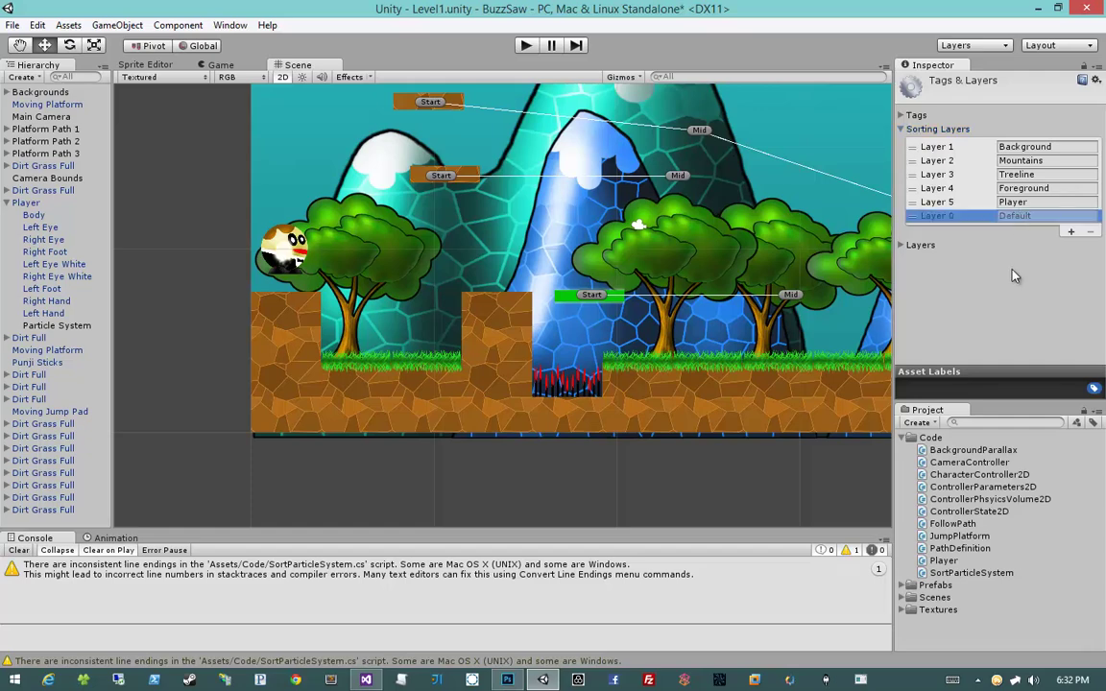
{"action": "left_click", "coordinate": [1070, 232]}
{"action": "left_click", "coordinate": [1067, 233]}
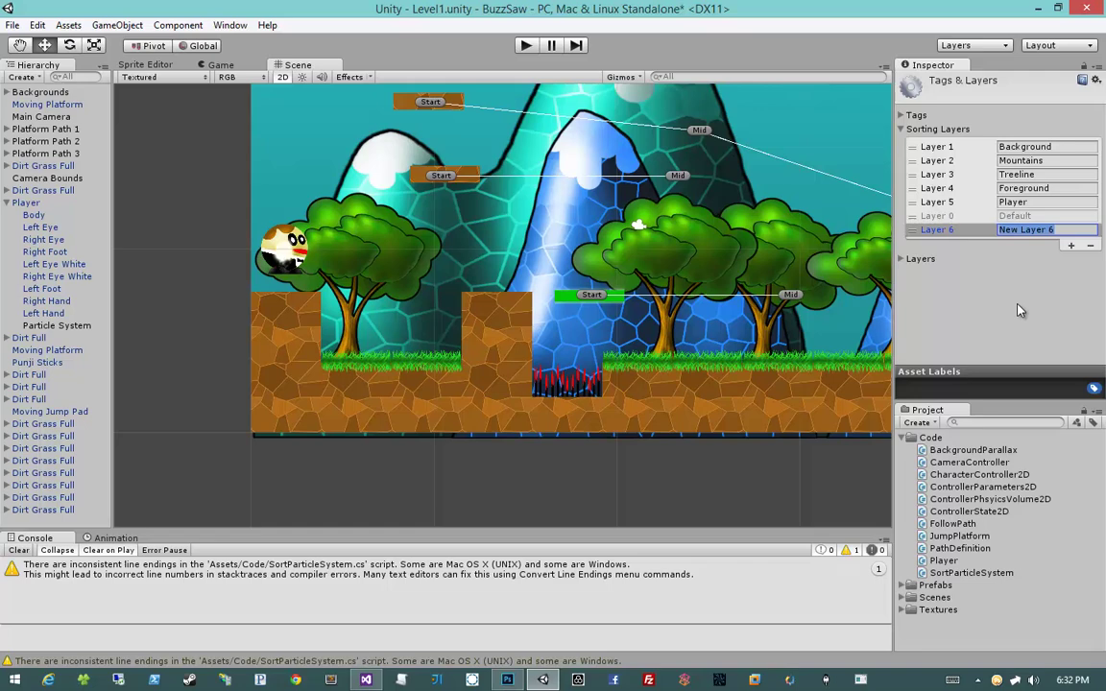
{"action": "type", "text": "Particles"}
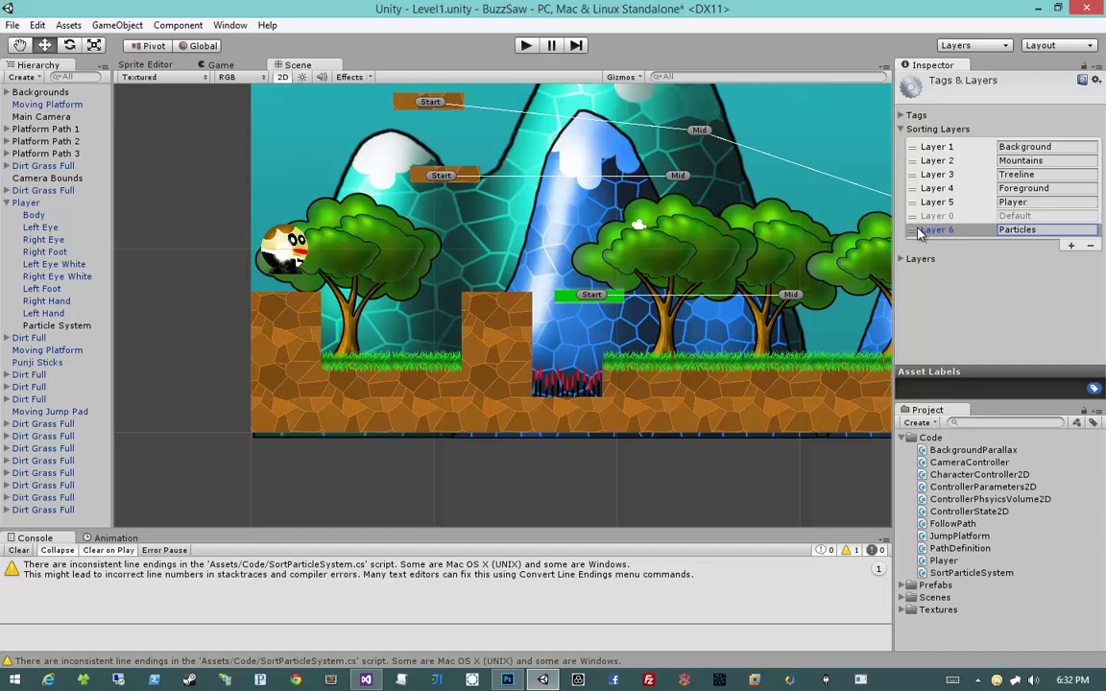
{"action": "left_click_drag", "start_coordinate": [919, 233], "coordinate": [917, 205]}
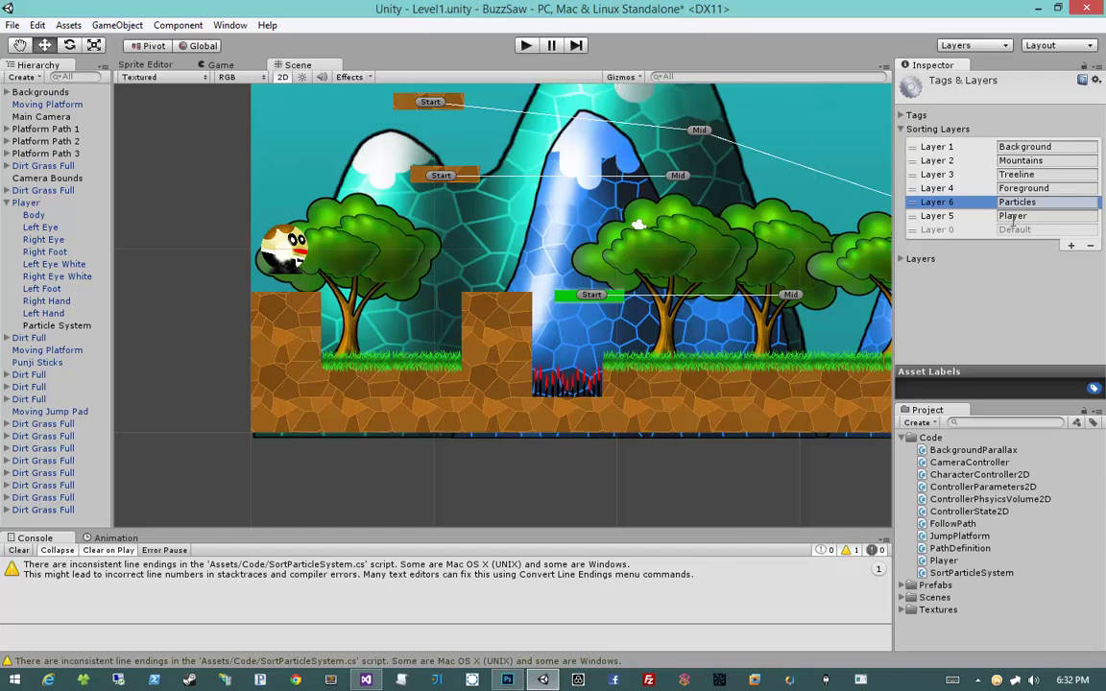
{"action": "left_click", "coordinate": [1007, 307]}
{"action": "left_click", "coordinate": [308, 255]}
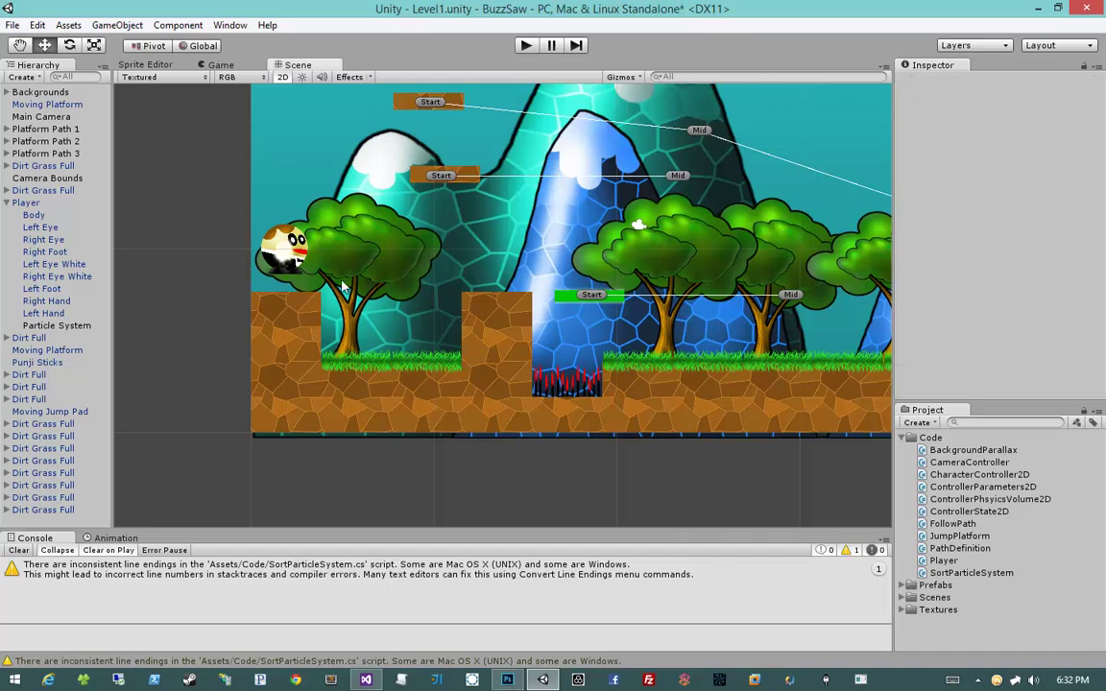
Add the Sort Particle System script component to the Player's Particle System object
{"action": "left_click", "coordinate": [30, 328]}
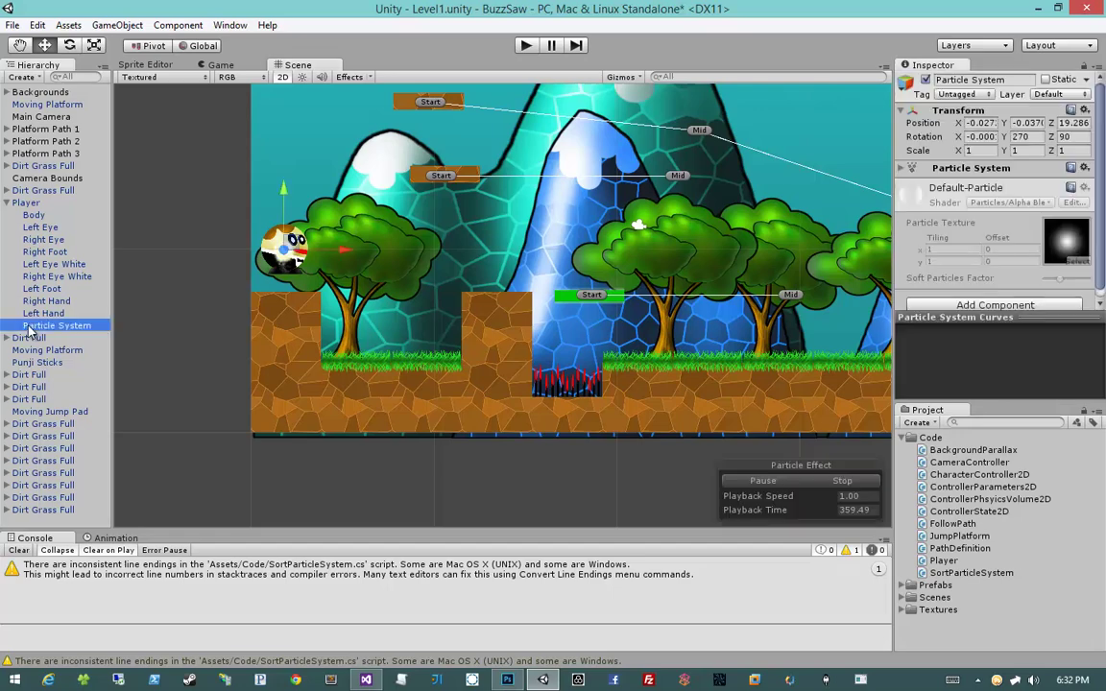
{"action": "left_click", "coordinate": [971, 168]}
{"action": "left_click", "coordinate": [972, 169]}
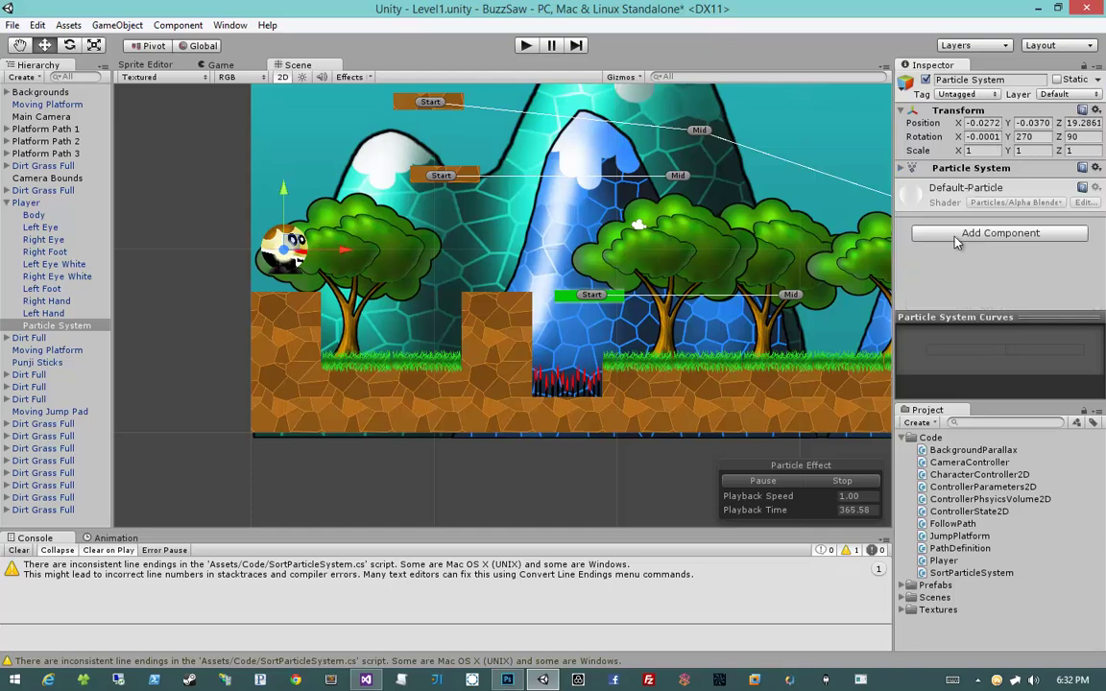
{"action": "left_click", "coordinate": [955, 236]}
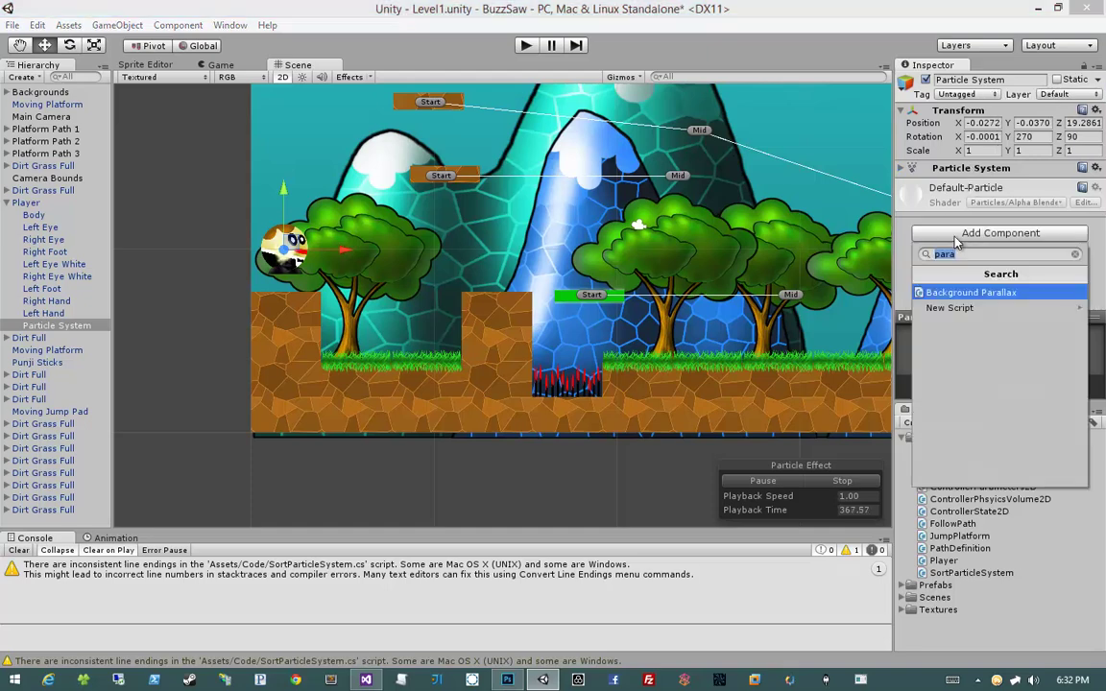
{"action": "type", "text": "sort"}
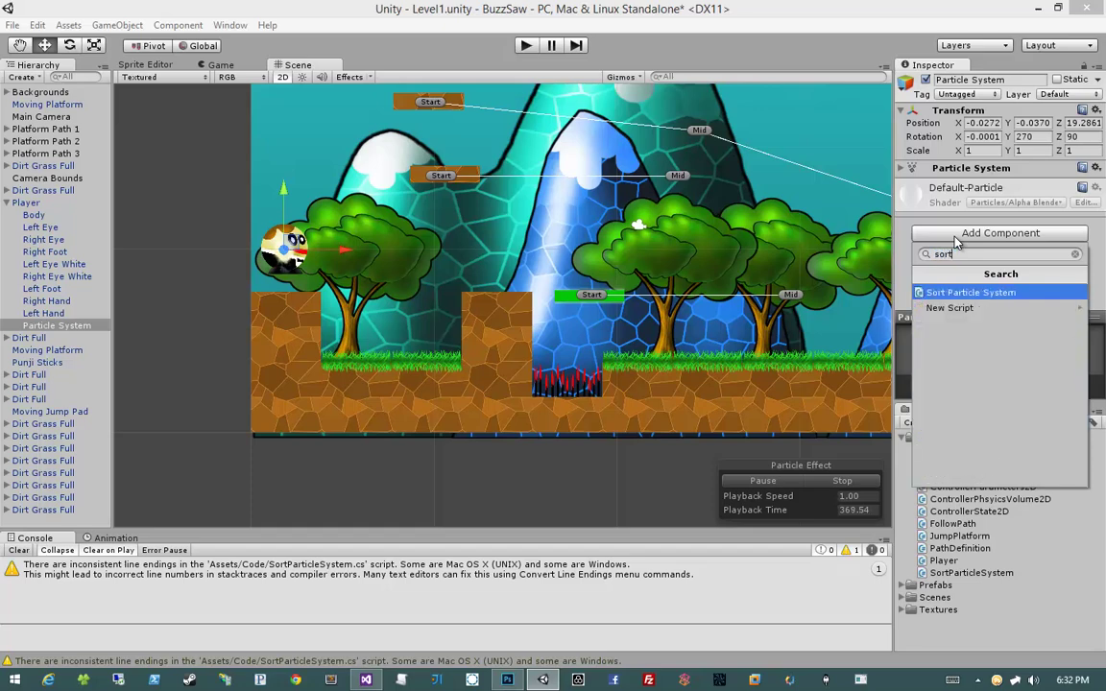
{"action": "left_click", "coordinate": [956, 294]}
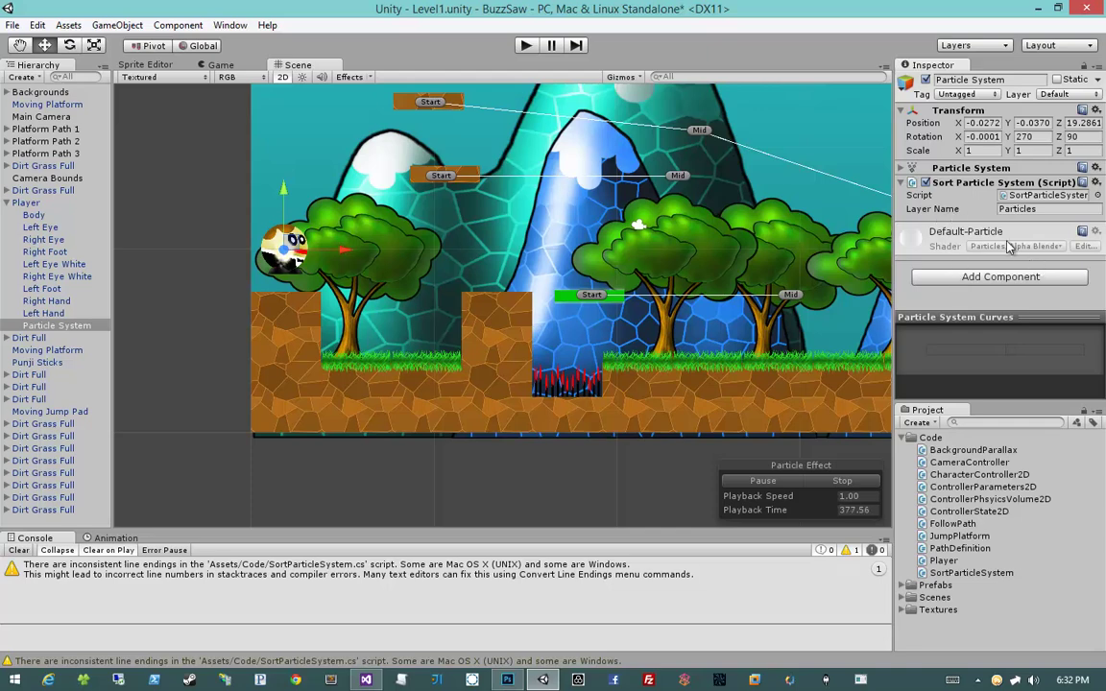
Play-test the level, running and jumping with the Player to check how the particle trail sorts against it, and stop playback
{"action": "middle_click_drag", "start_coordinate": [648, 211], "coordinate": [627, 227]}
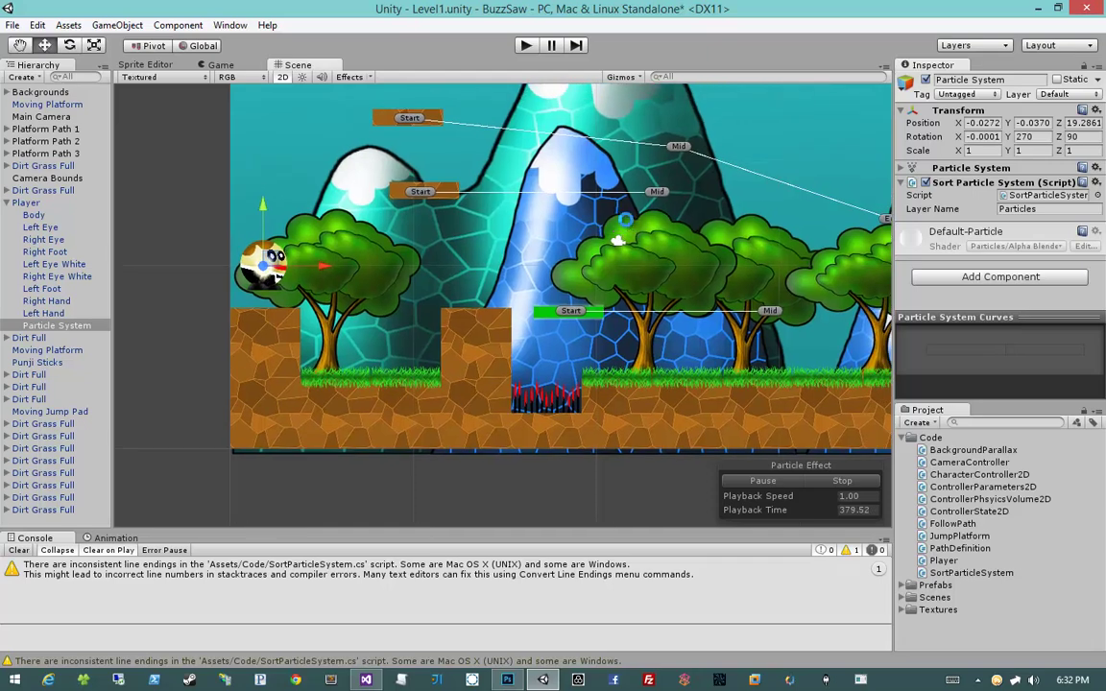
{"action": "key", "text": "ctrl+p"}
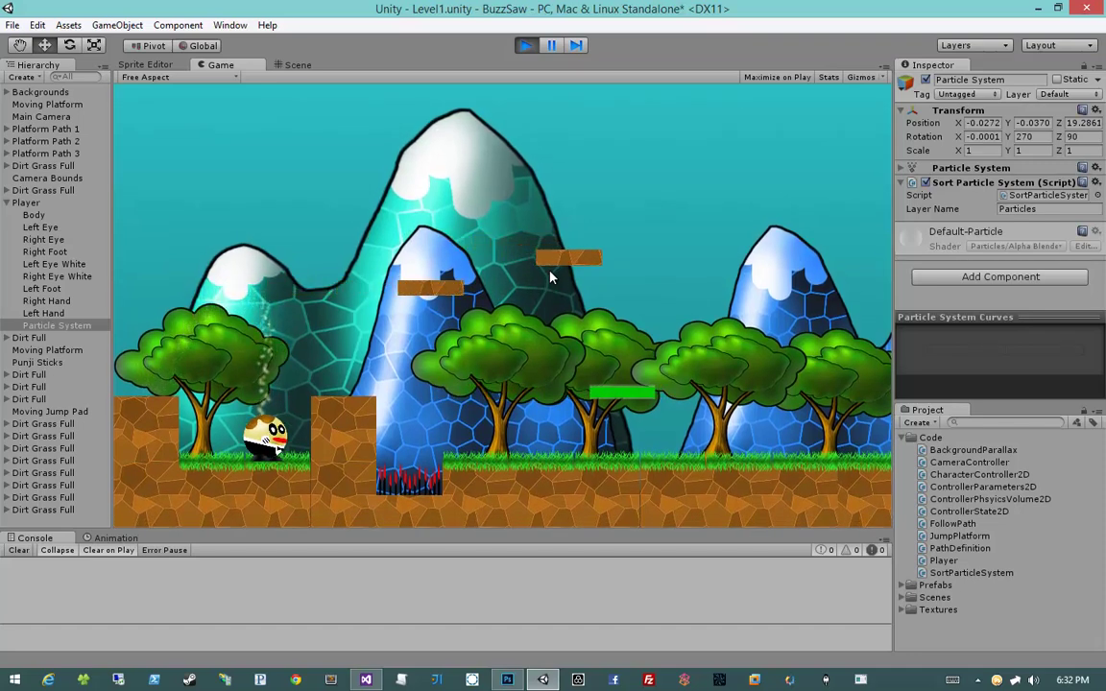
{"action": "key", "text": "Right"}
{"action": "key", "text": "space"}
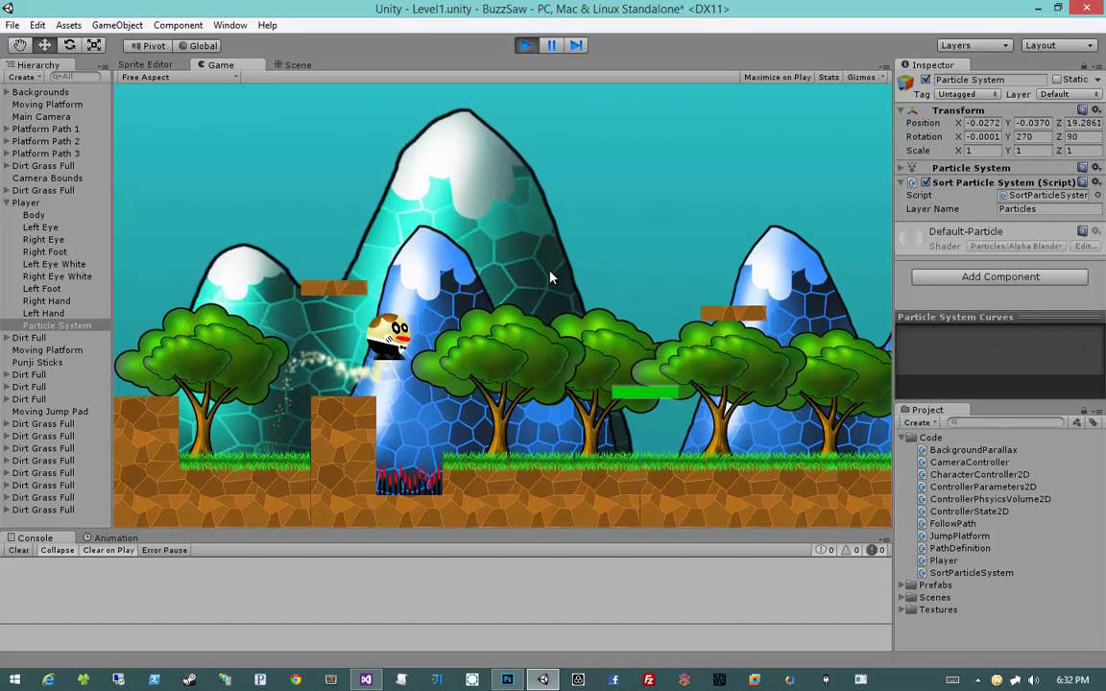
{"action": "key", "text": "d"}
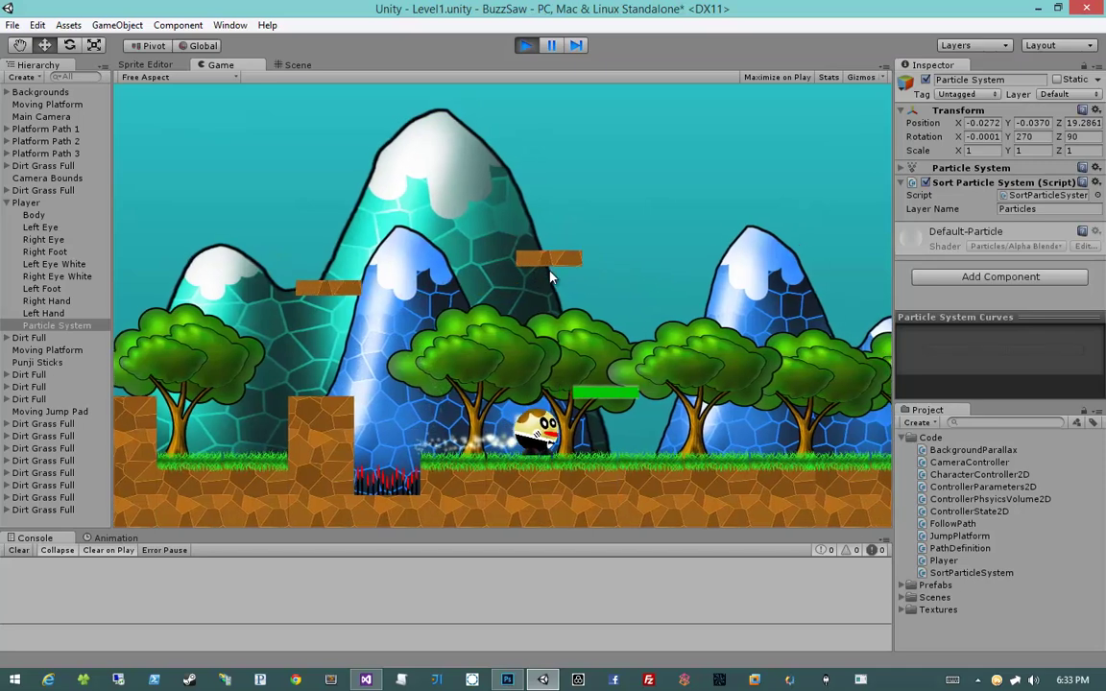
{"action": "key", "text": "Left"}
{"action": "key", "text": "space"}
{"action": "key", "text": "space"}
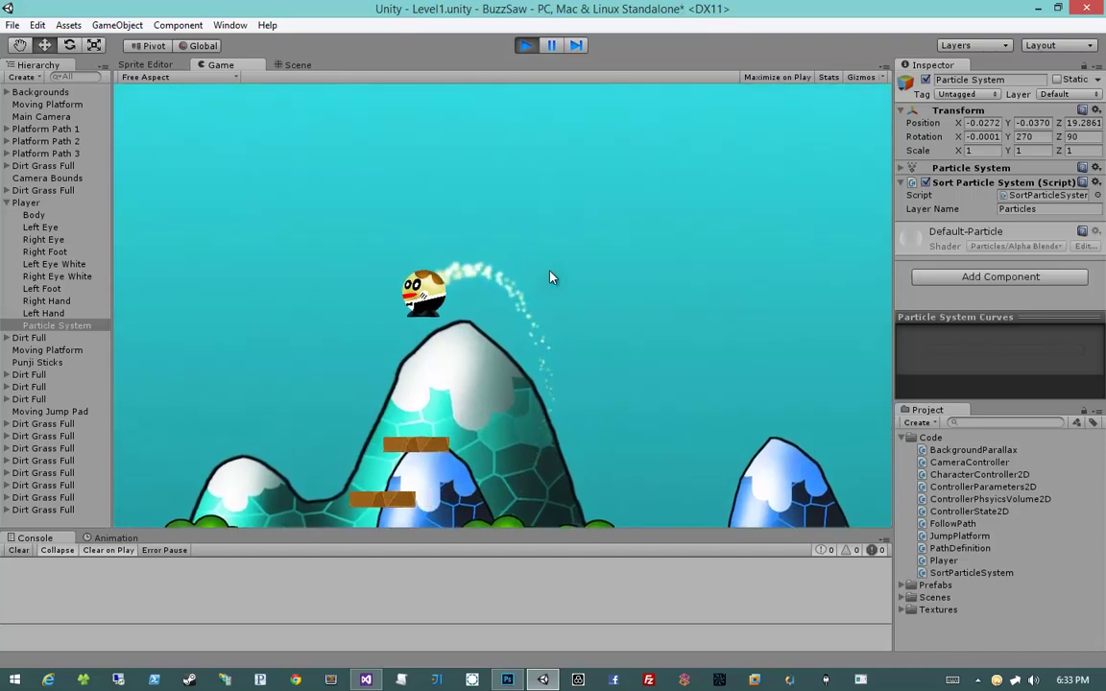
{"action": "key", "text": "d"}
{"action": "key", "text": "space"}
{"action": "key", "text": "Right"}
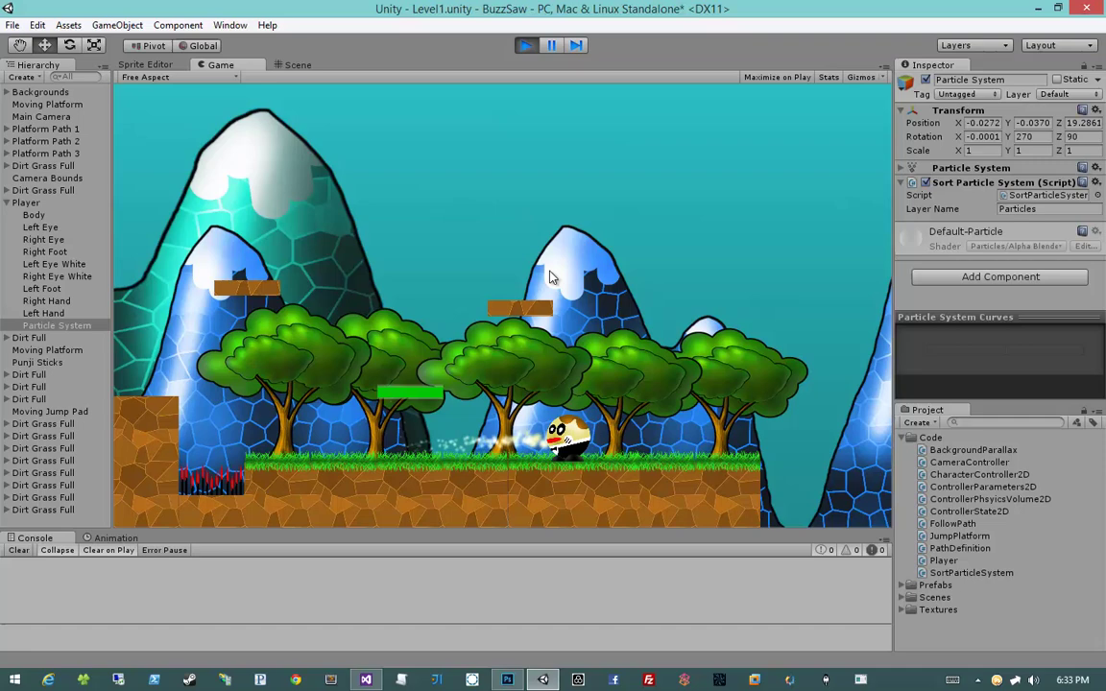
{"action": "key", "text": "Left"}
{"action": "key", "text": "space"}
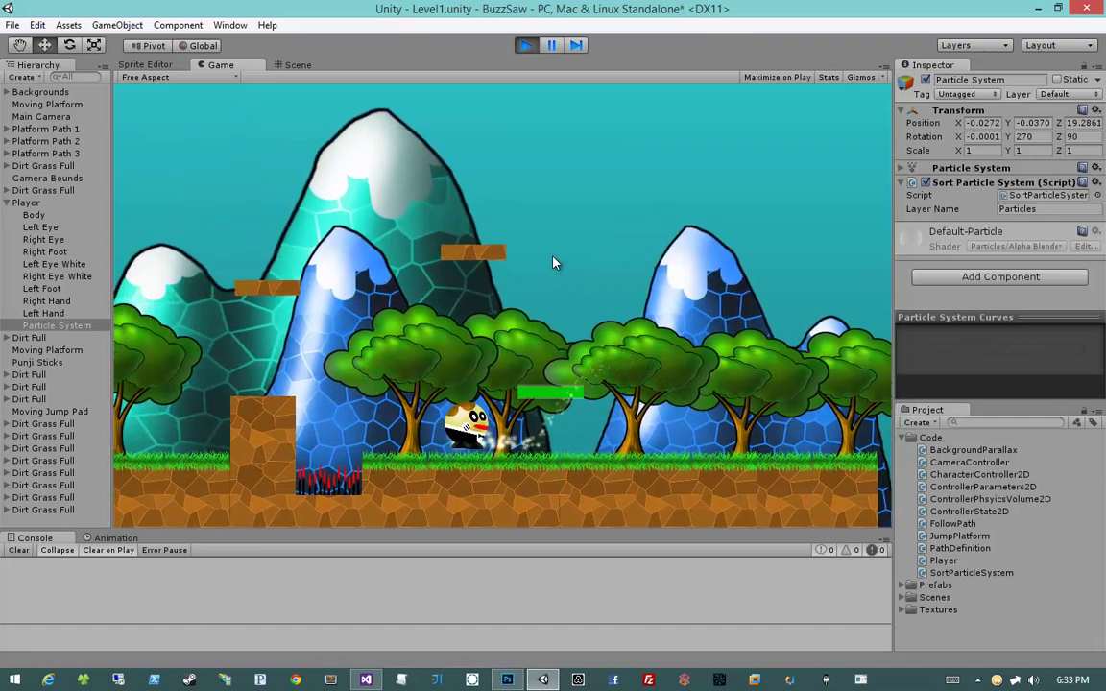
{"action": "key", "text": "space"}
{"action": "key", "text": "space"}
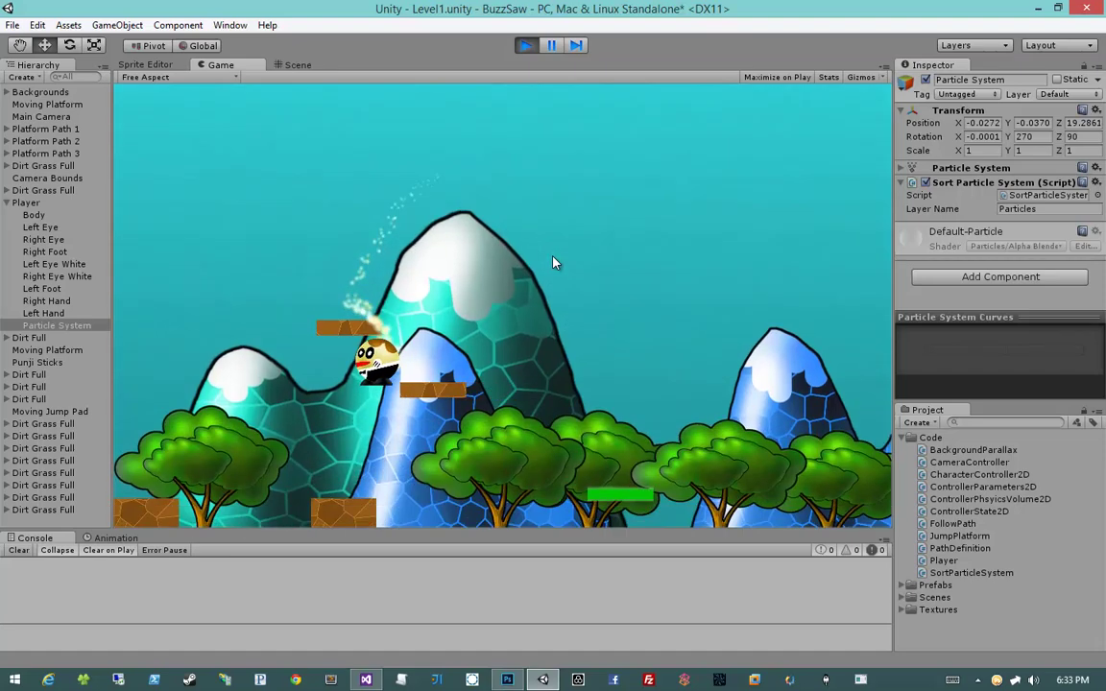
{"action": "key", "text": "Right"}
{"action": "key", "text": "space"}
{"action": "key", "text": "Right"}
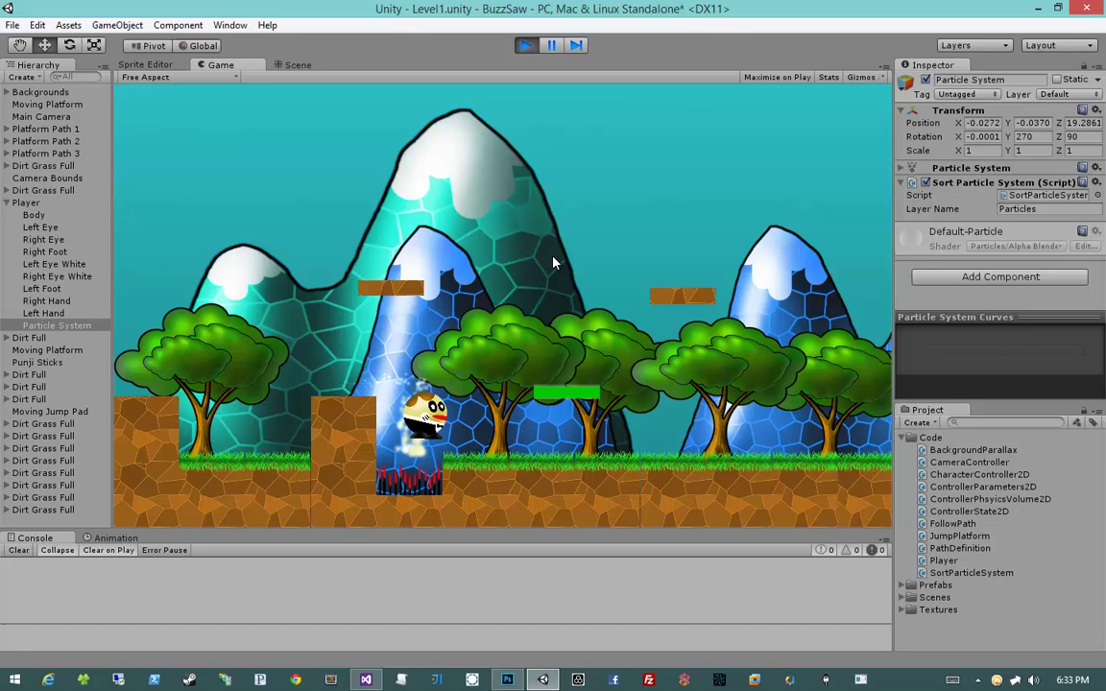
{"action": "key", "text": "space"}
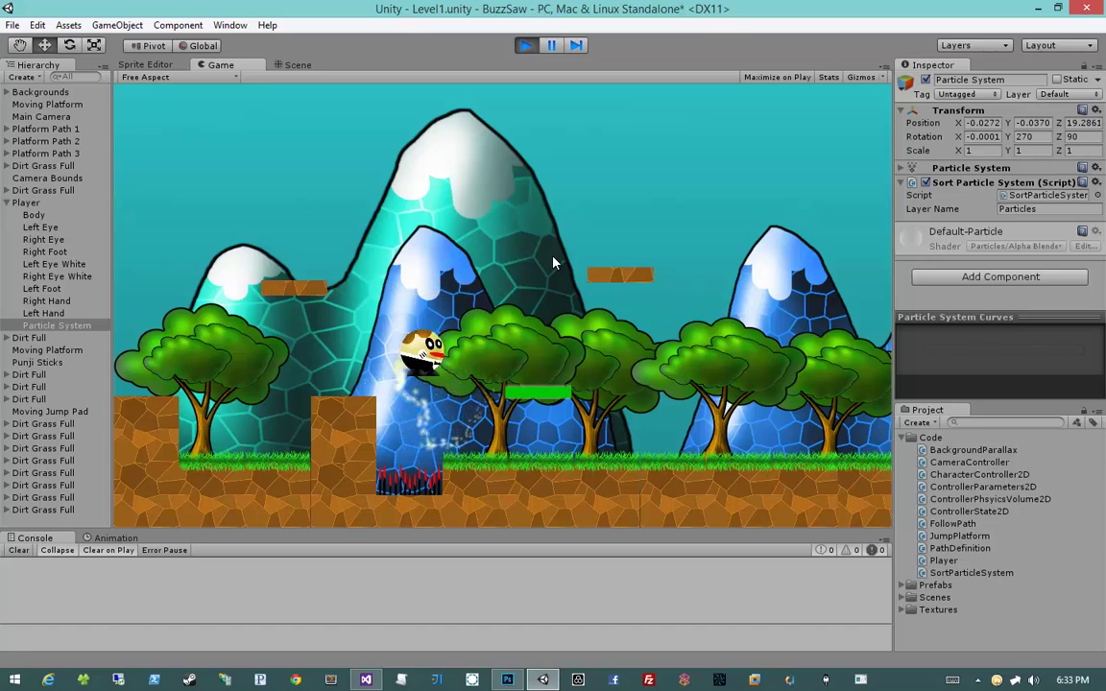
{"action": "key", "text": "Right"}
{"action": "key", "text": "space"}
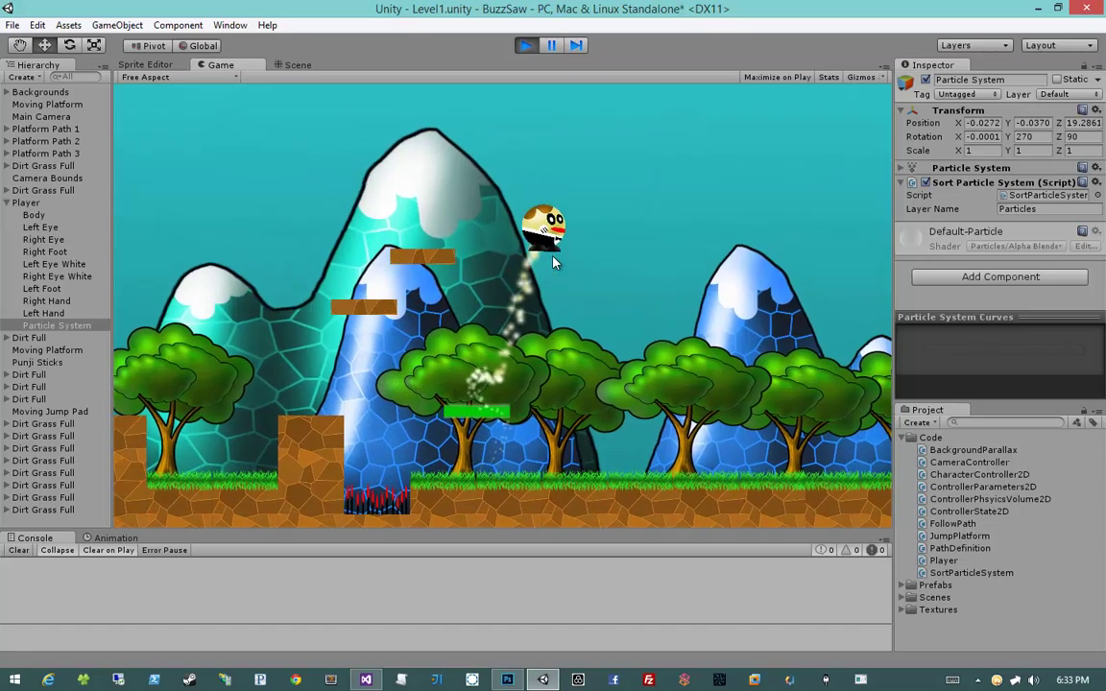
{"action": "key", "text": "a"}
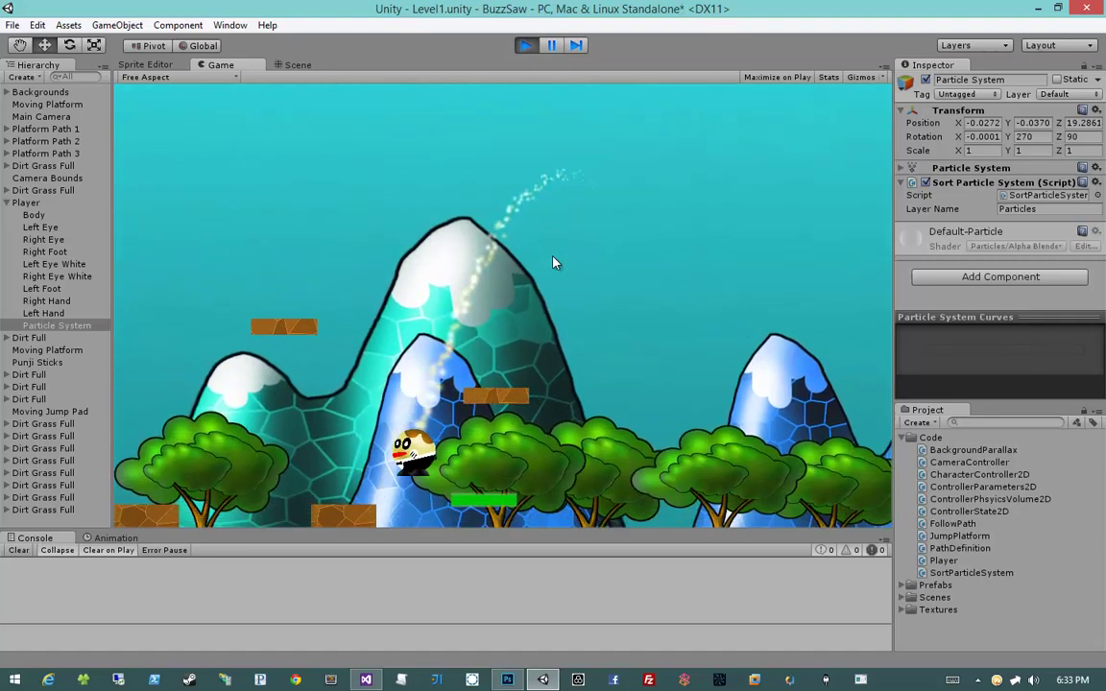
{"action": "key", "text": "d"}
{"action": "key", "text": "space"}
{"action": "key", "text": "a"}
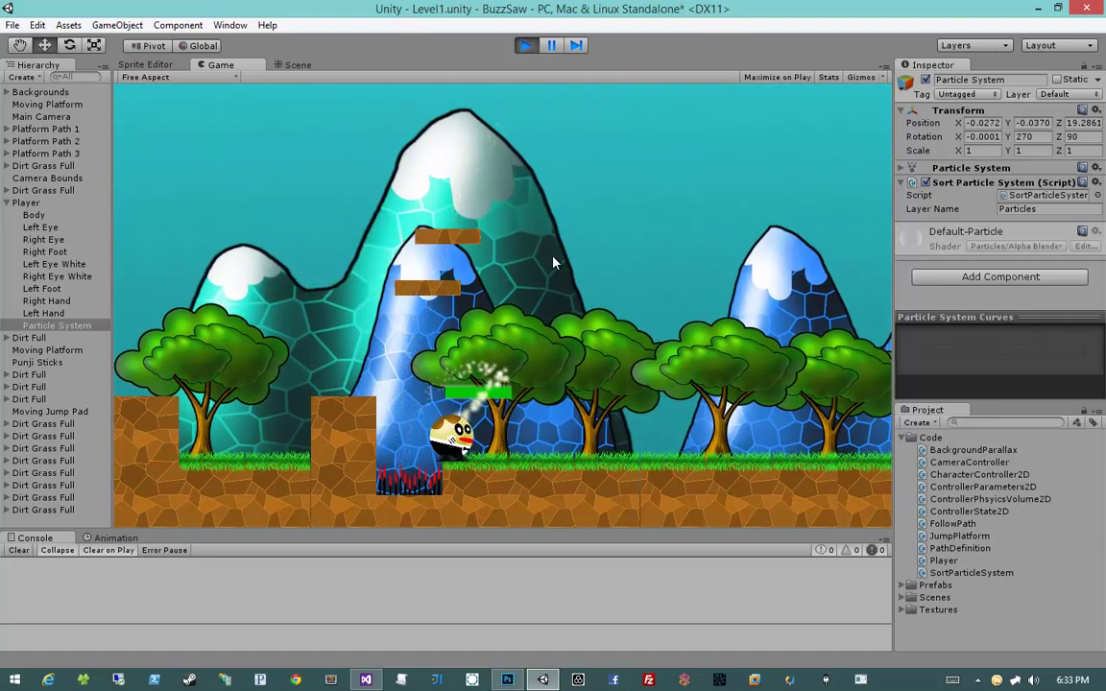
{"action": "key", "text": "d"}
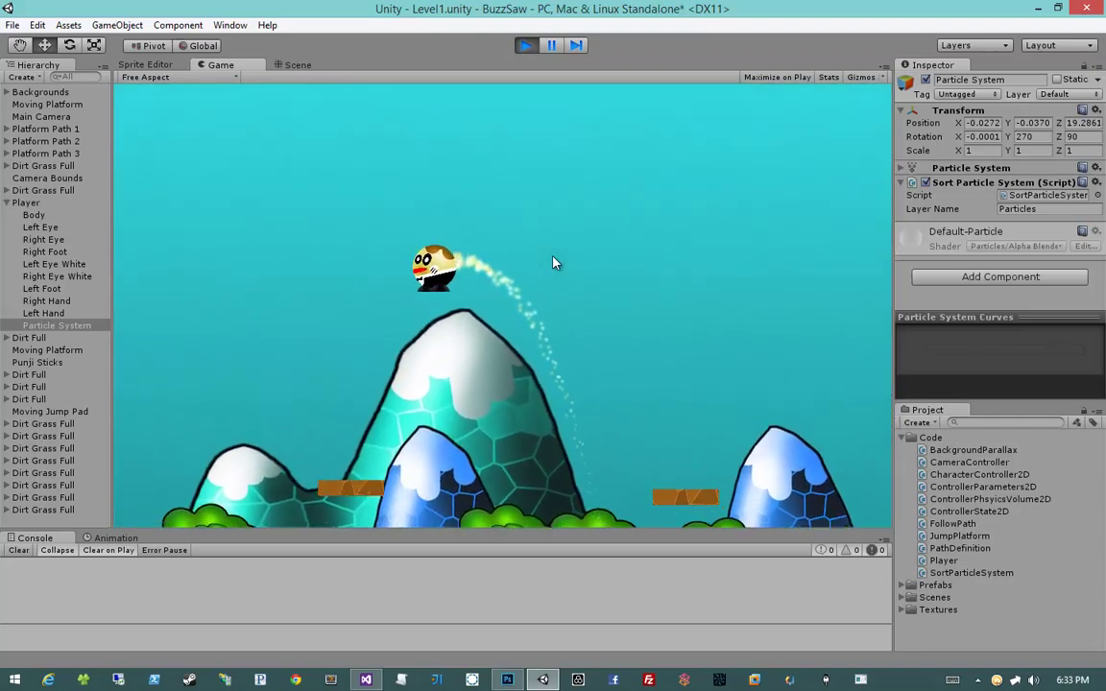
{"action": "key", "text": "d"}
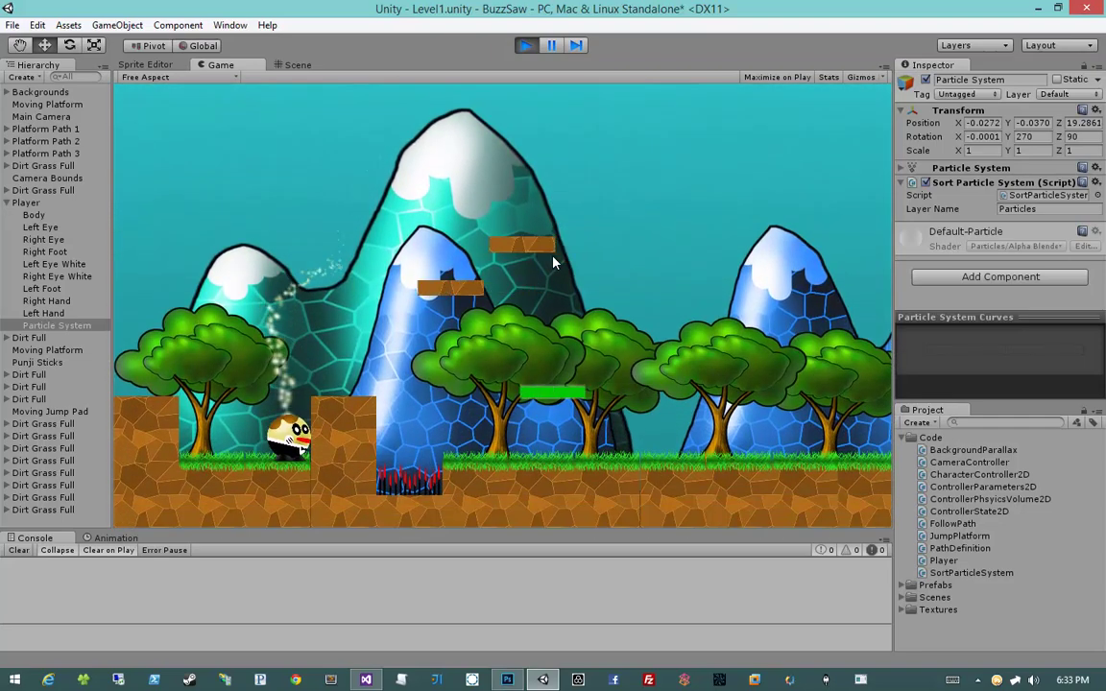
{"action": "key", "text": "space"}
{"action": "key", "text": "a"}
{"action": "key", "text": "d"}
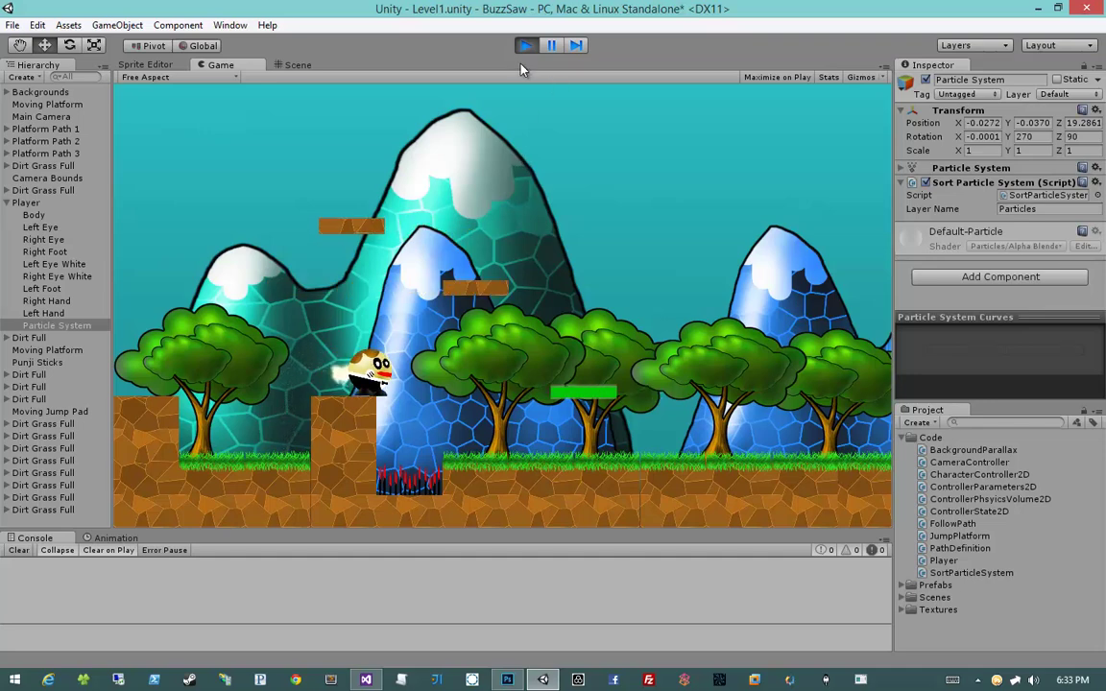
{"action": "key", "text": "space"}
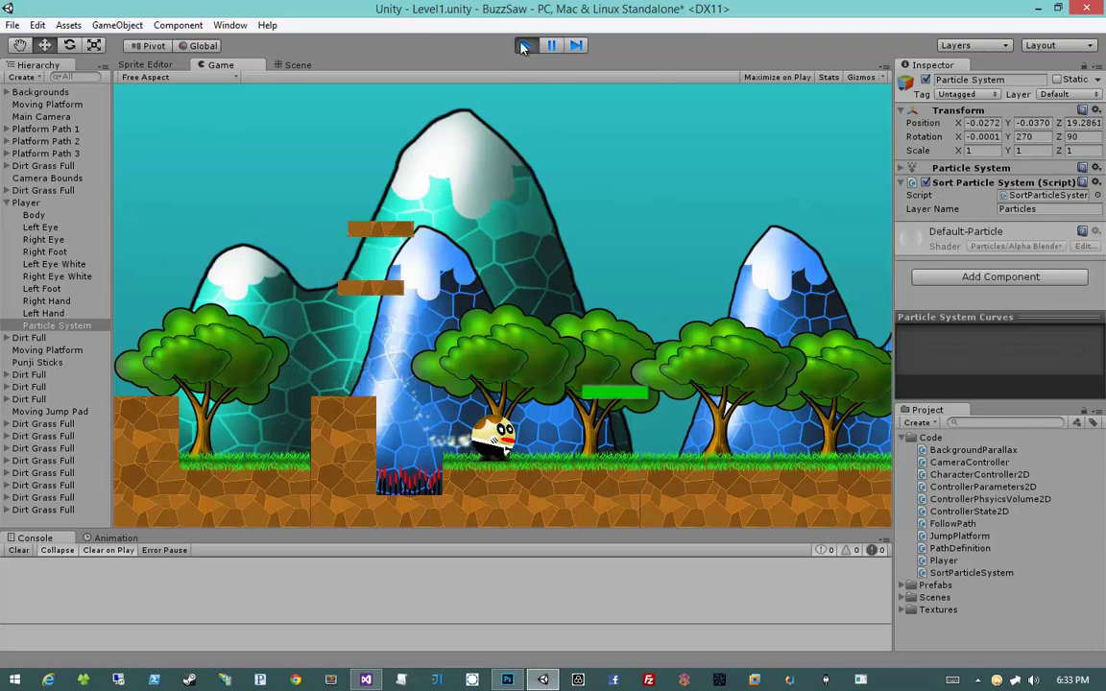
{"action": "left_click", "coordinate": [527, 45]}
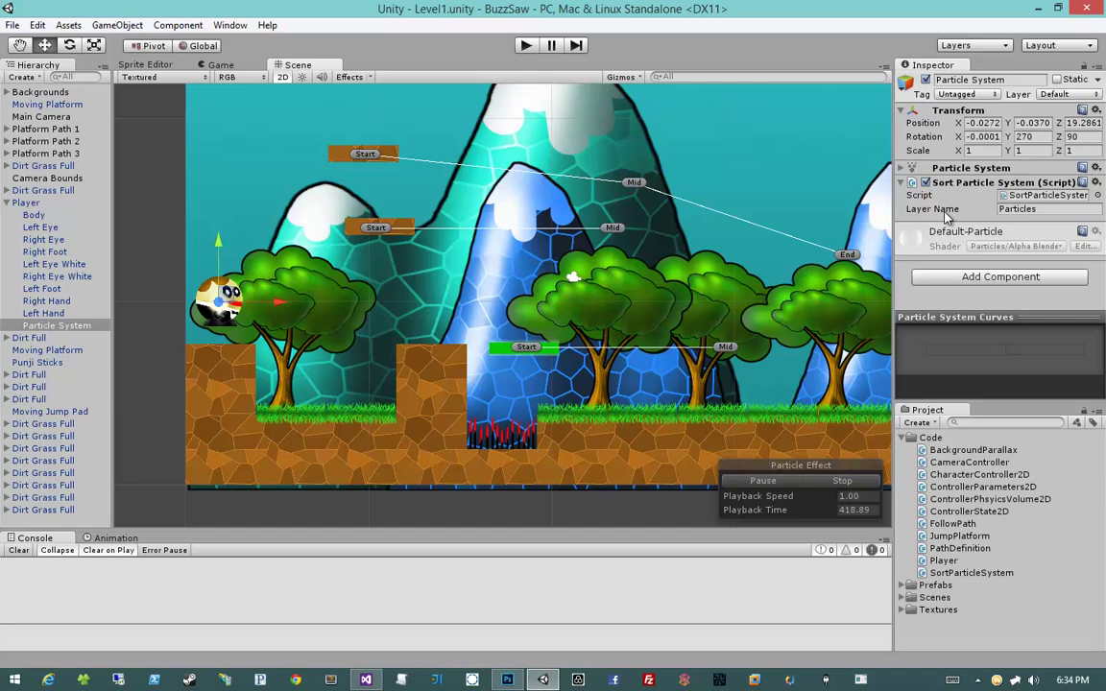
Apply the Player object's changes, including the new Particle System child, to its prefab
{"action": "left_click", "coordinate": [31, 202]}
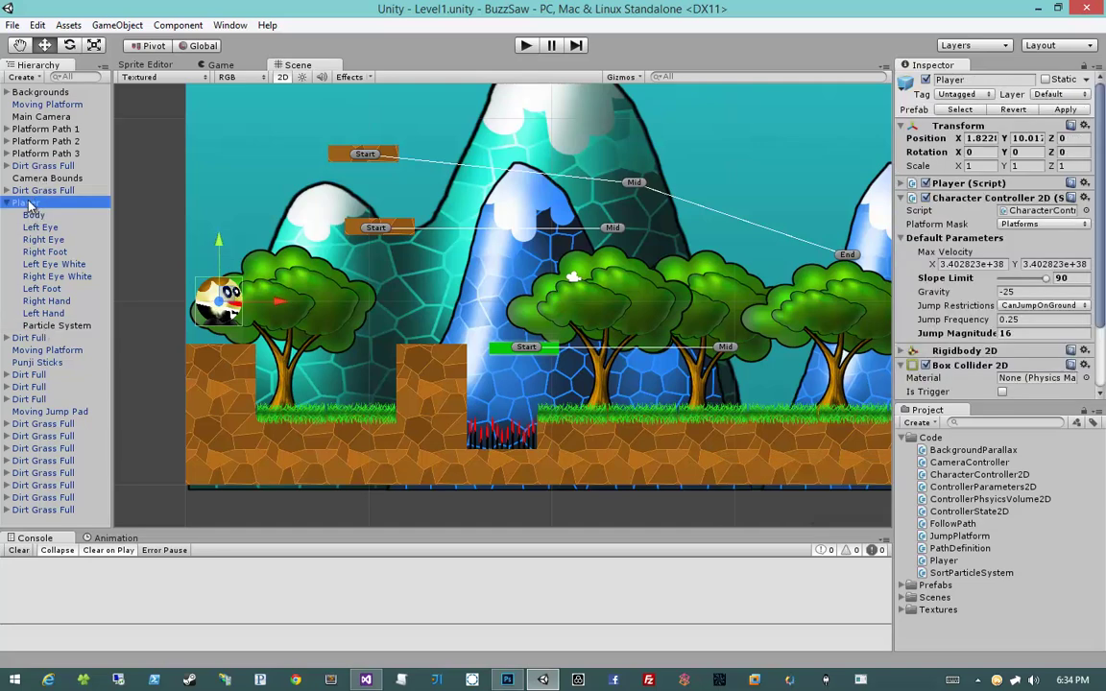
{"action": "left_click", "coordinate": [1064, 109]}
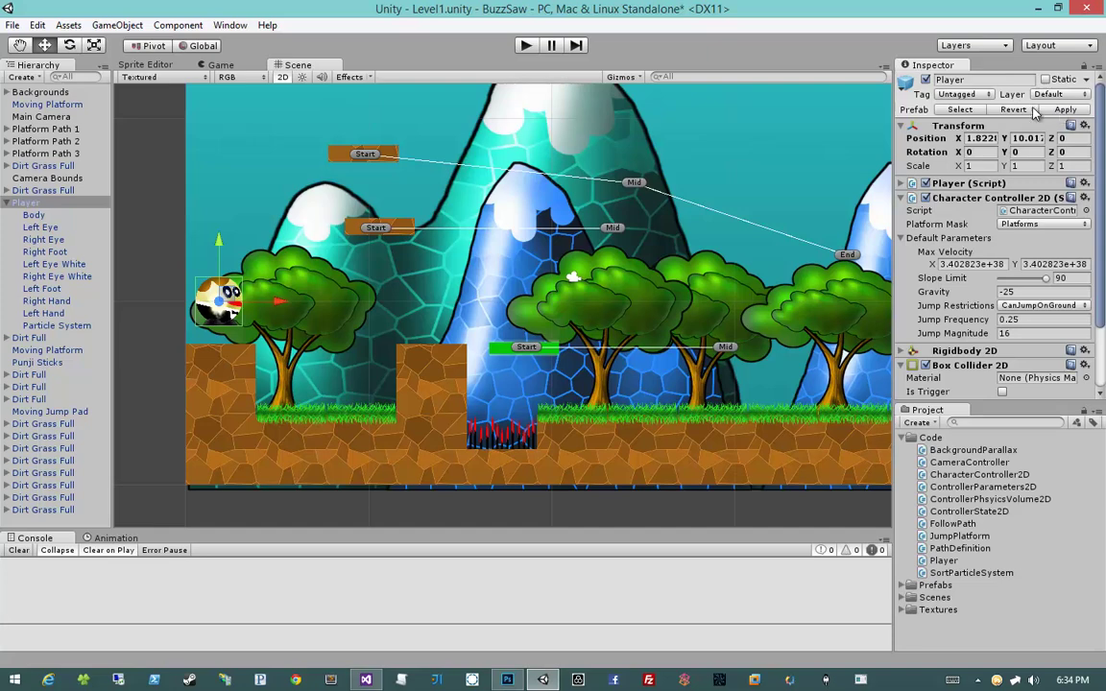
Run the level again and move the Player over the jump pad and platforms to check its trail after updating the prefab
{"action": "left_click", "coordinate": [526, 45]}
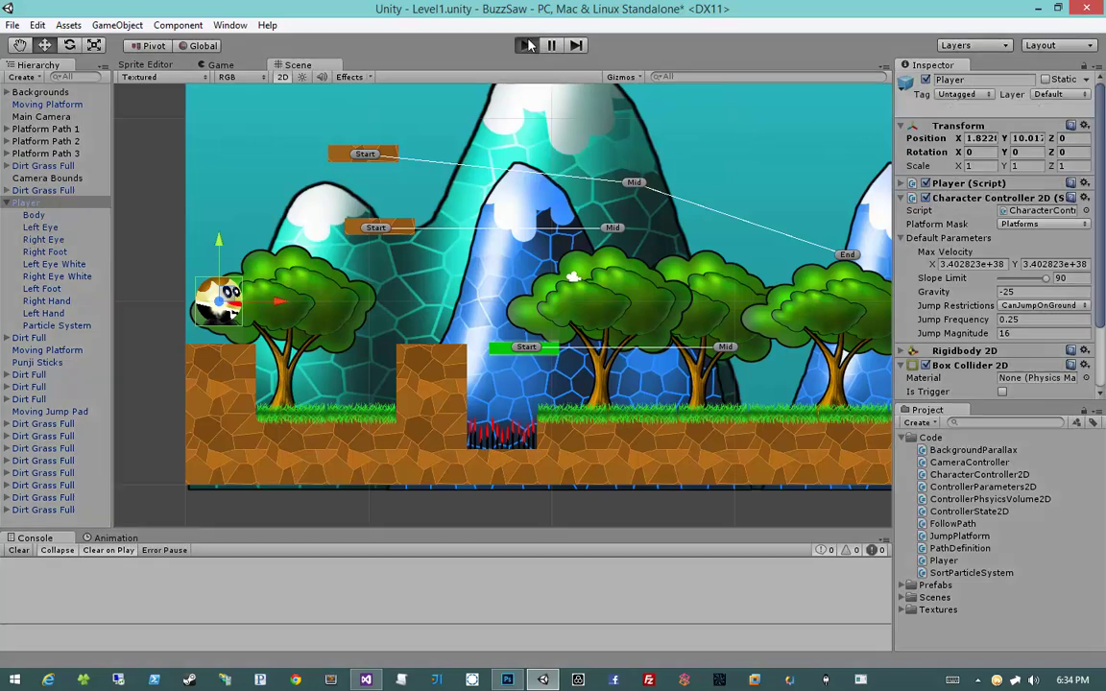
{"action": "key", "text": "d"}
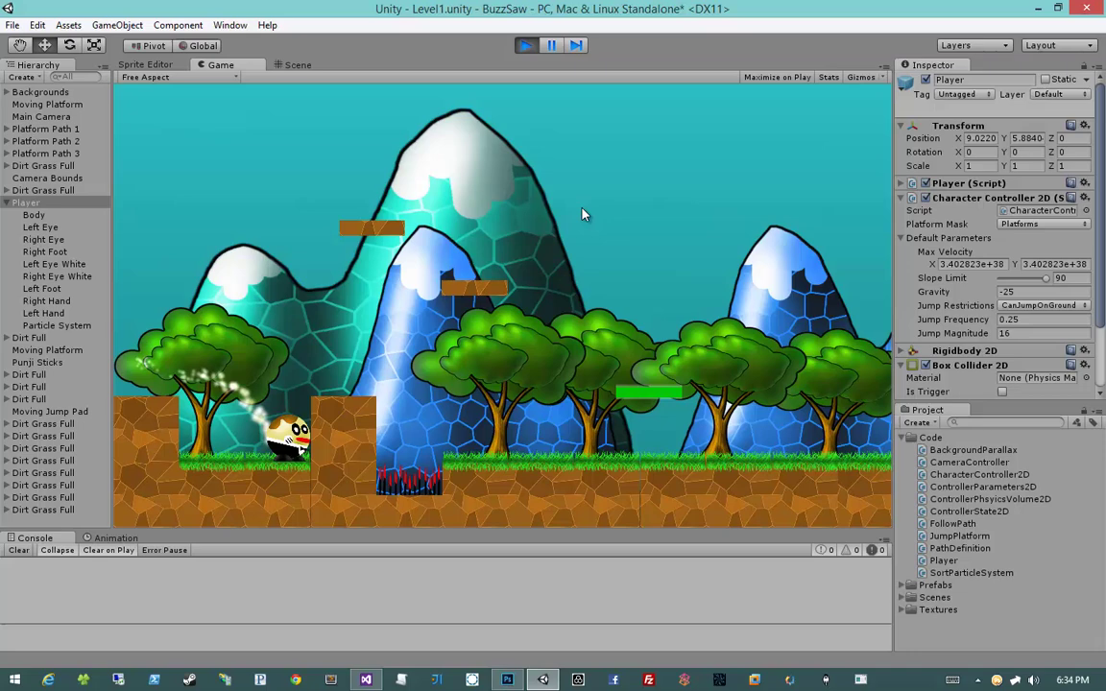
{"action": "key", "text": "space"}
{"action": "key", "text": "d"}
{"action": "key", "text": "space"}
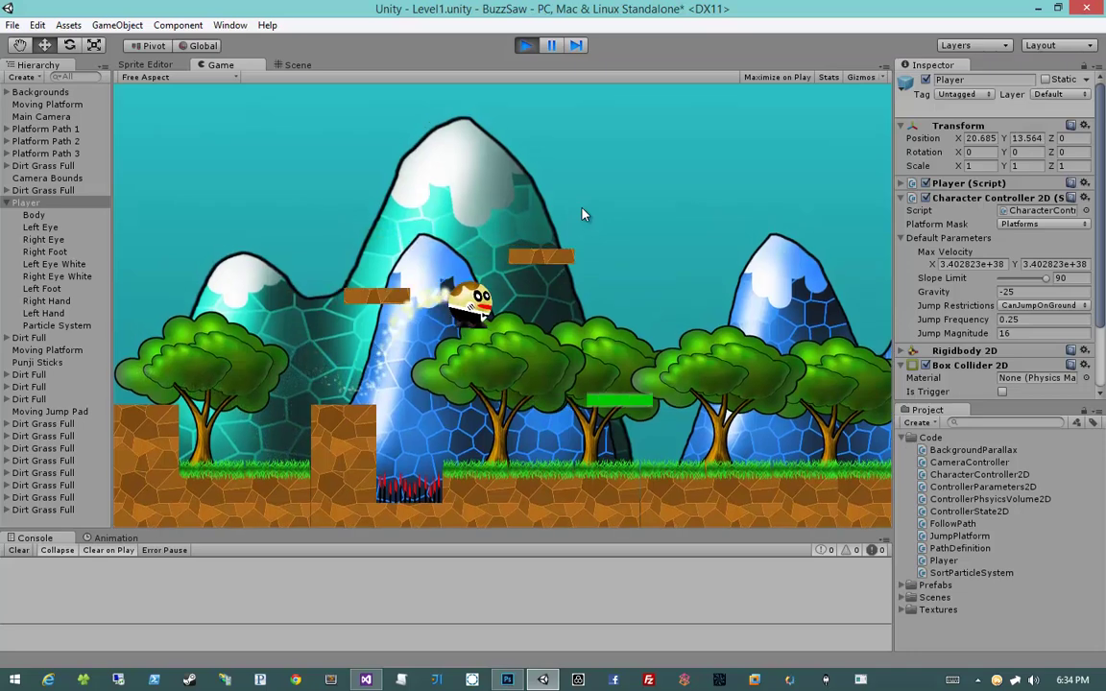
{"action": "key", "text": "space"}
{"action": "key", "text": "a"}
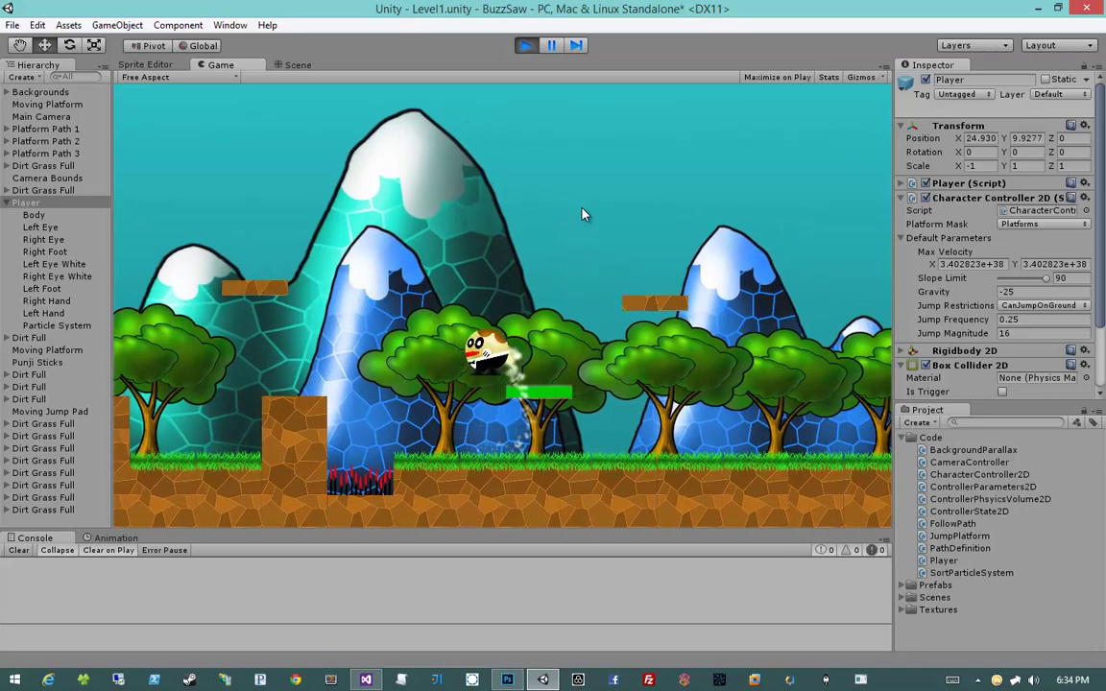
{"action": "key", "text": "d"}
{"action": "key", "text": "Right"}
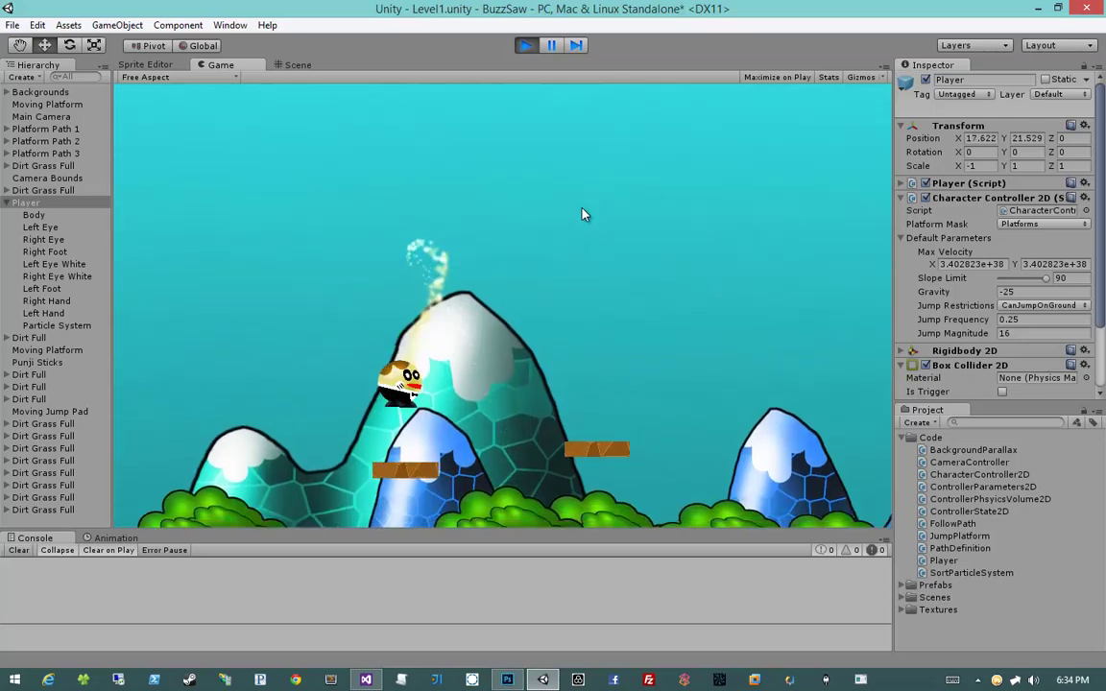
{"action": "key", "text": "Right"}
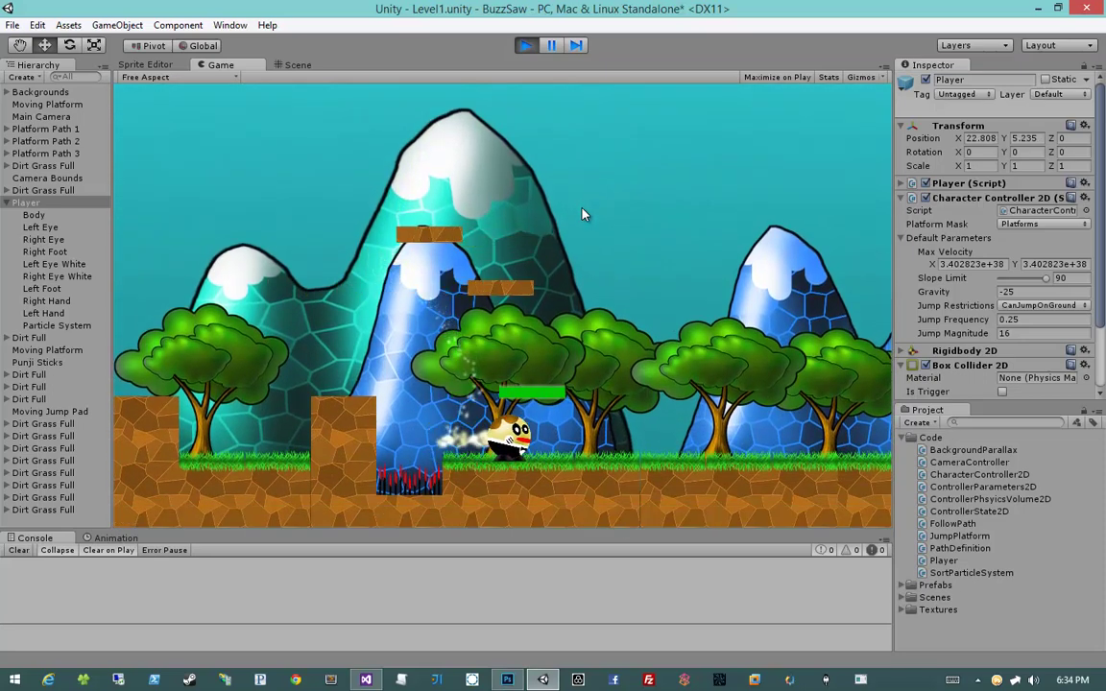
{"action": "key", "text": "a"}
{"action": "key", "text": "space"}
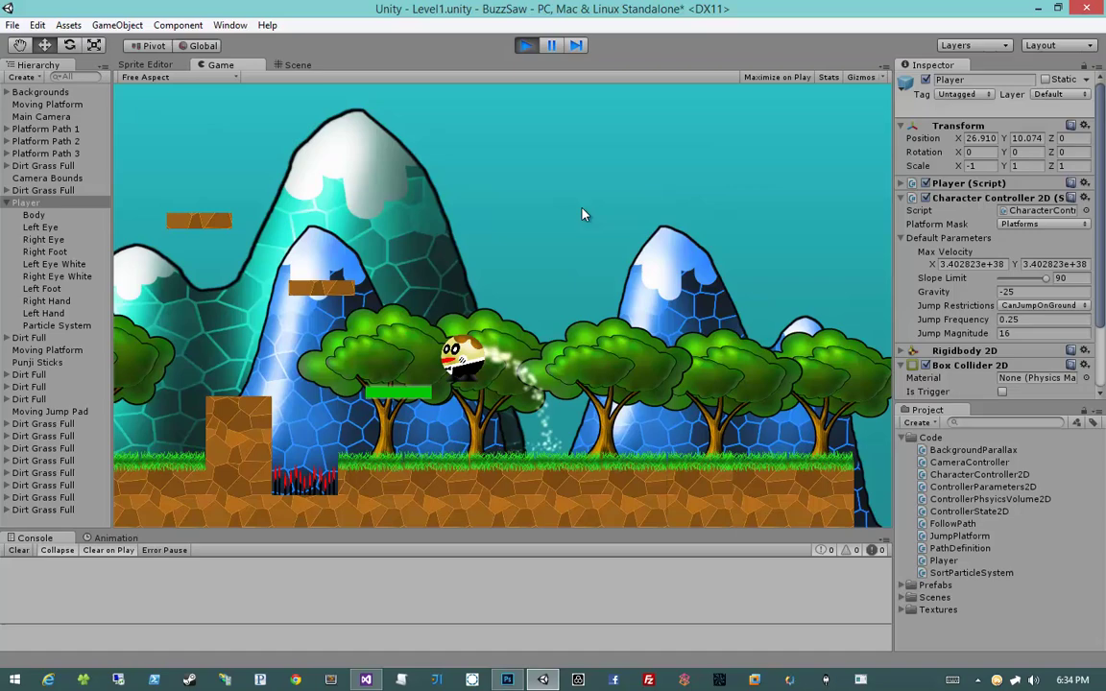
{"action": "key", "text": "d"}
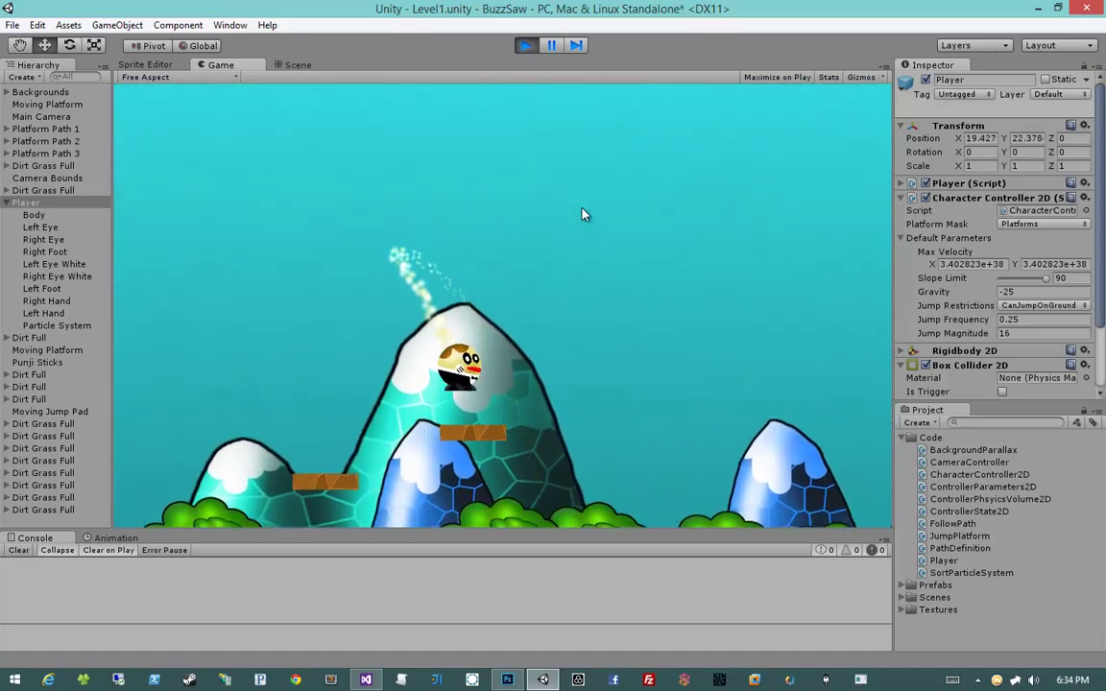
{"action": "key", "text": "a"}
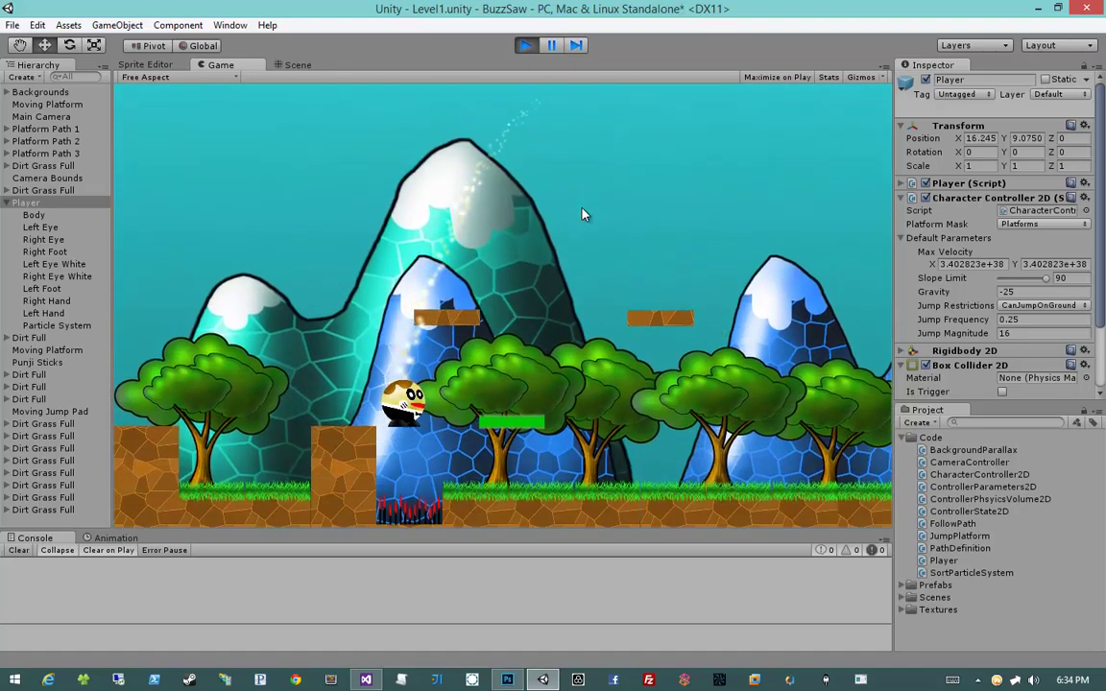
{"action": "key", "text": "Right"}
{"action": "key", "text": "Right"}
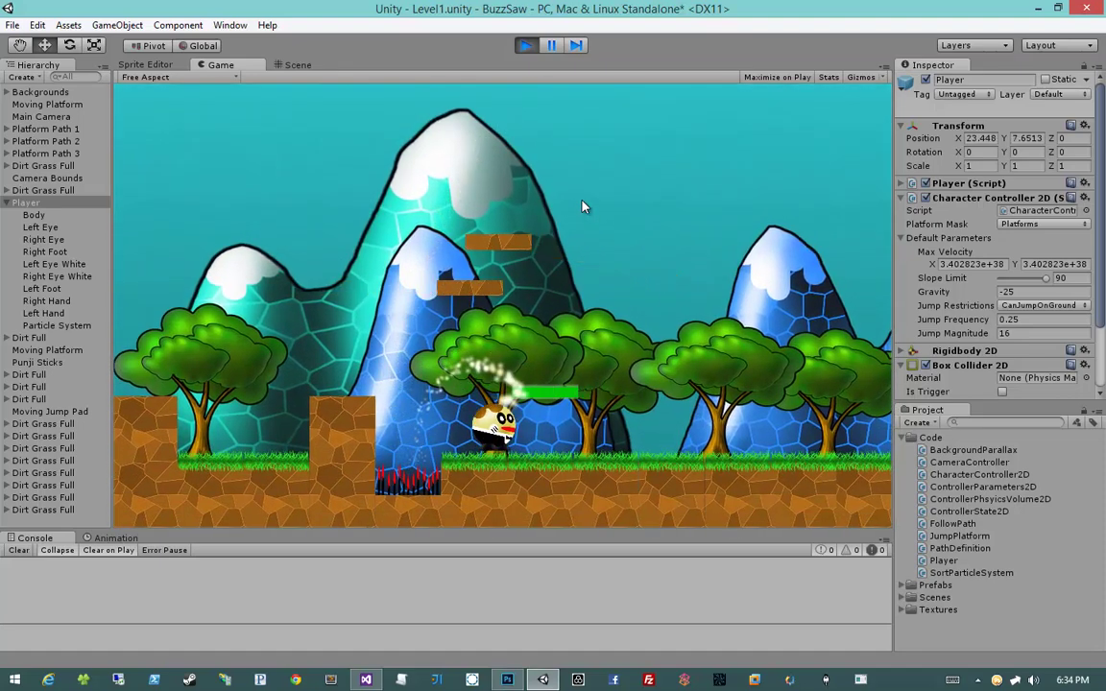
{"action": "key", "text": "space"}
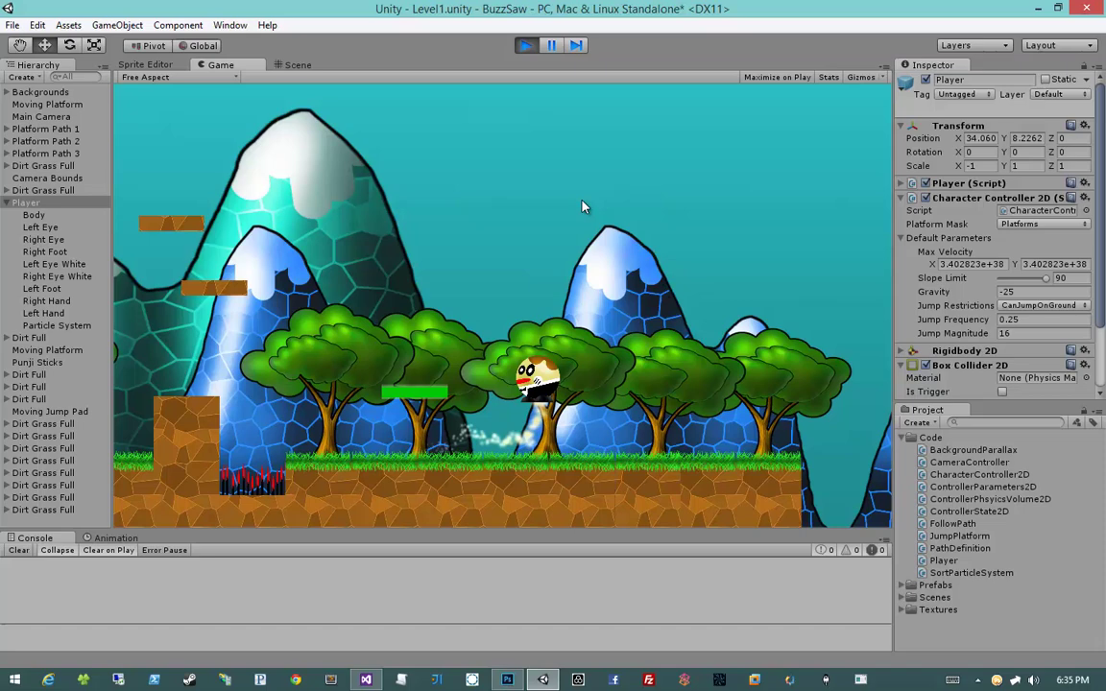
{"action": "key", "text": "Left"}
{"action": "key", "text": "Left"}
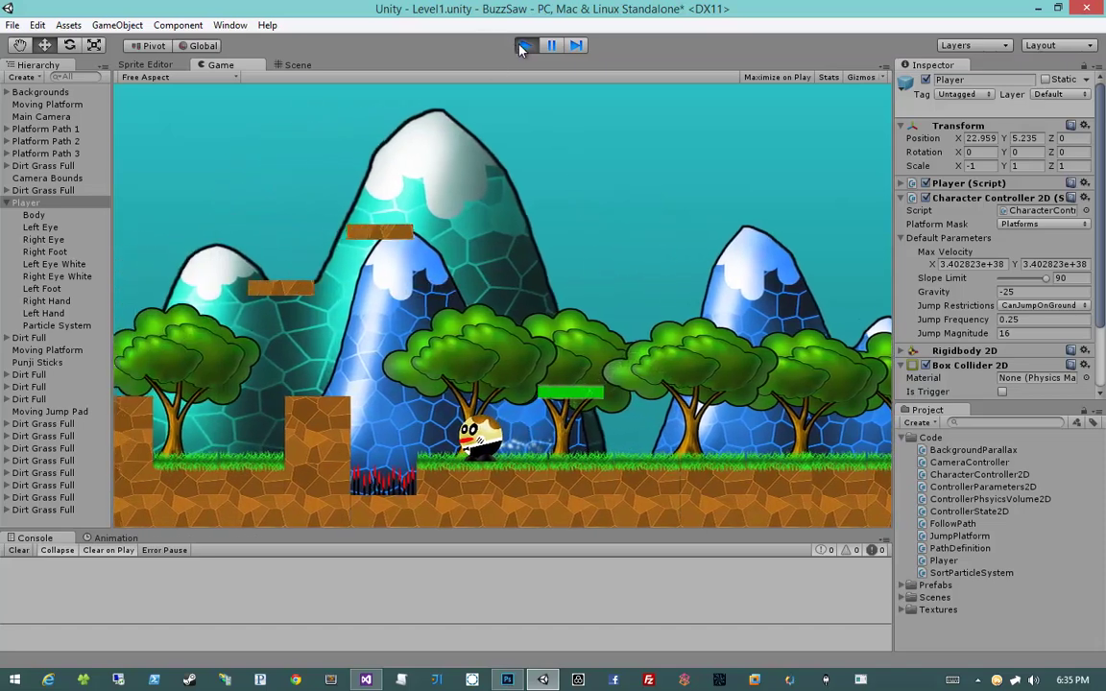